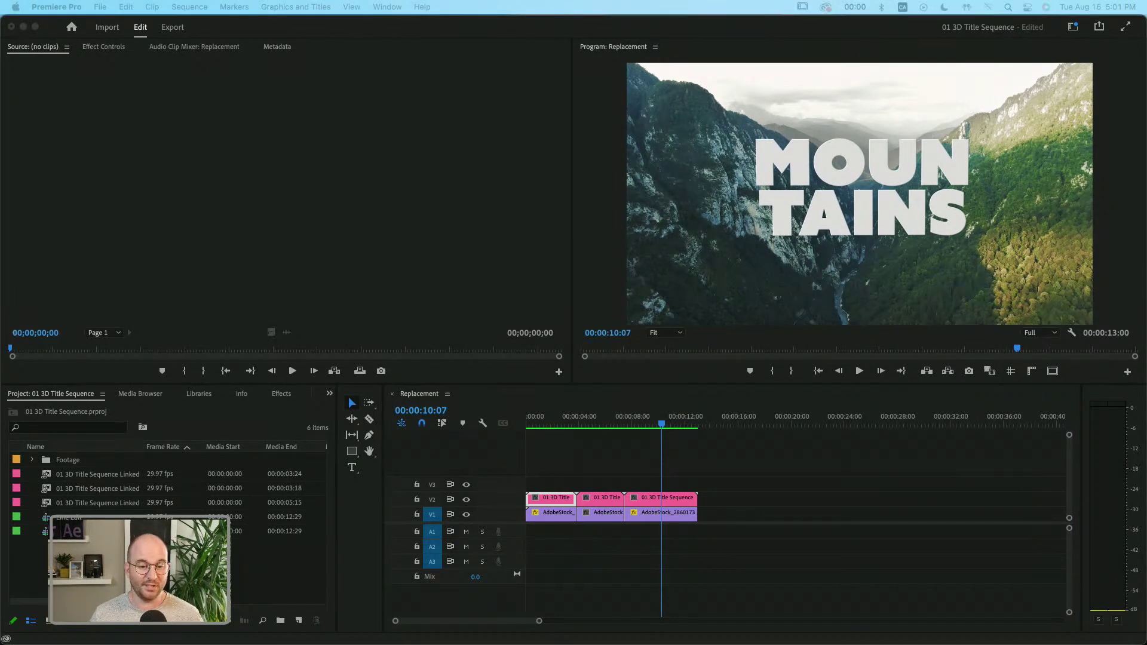
Open the Line Edit sequence and play through its cut from the beginning, stopping in the final shot.
left_click(558, 429)
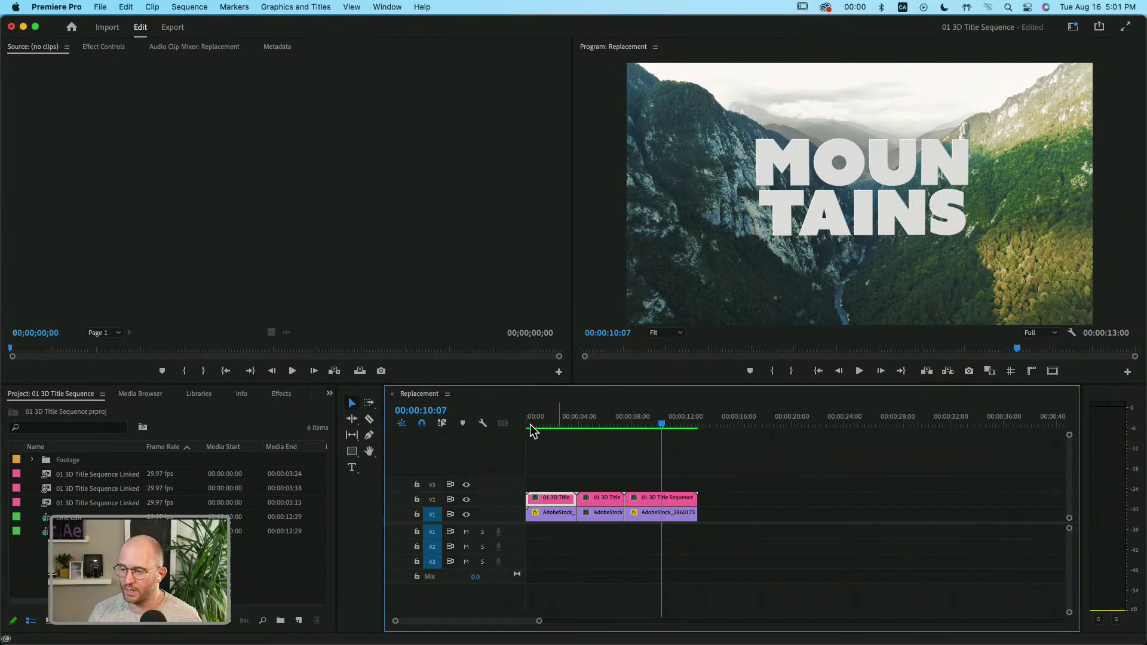
left_click_drag(574, 419, 516, 418)
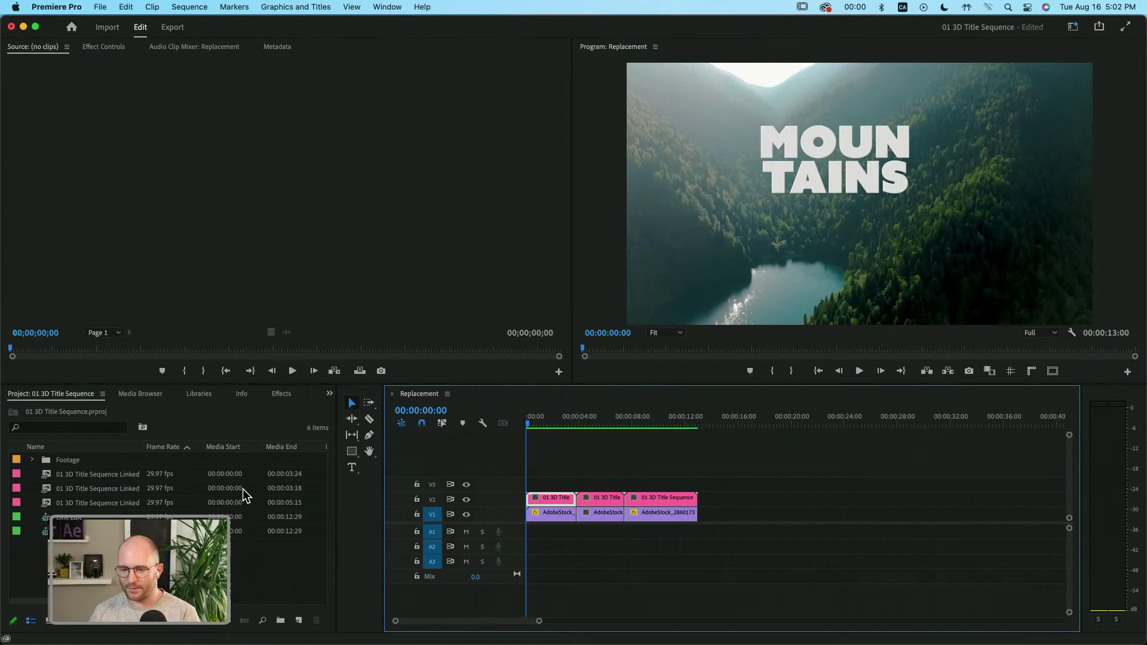
double_click(69, 515)
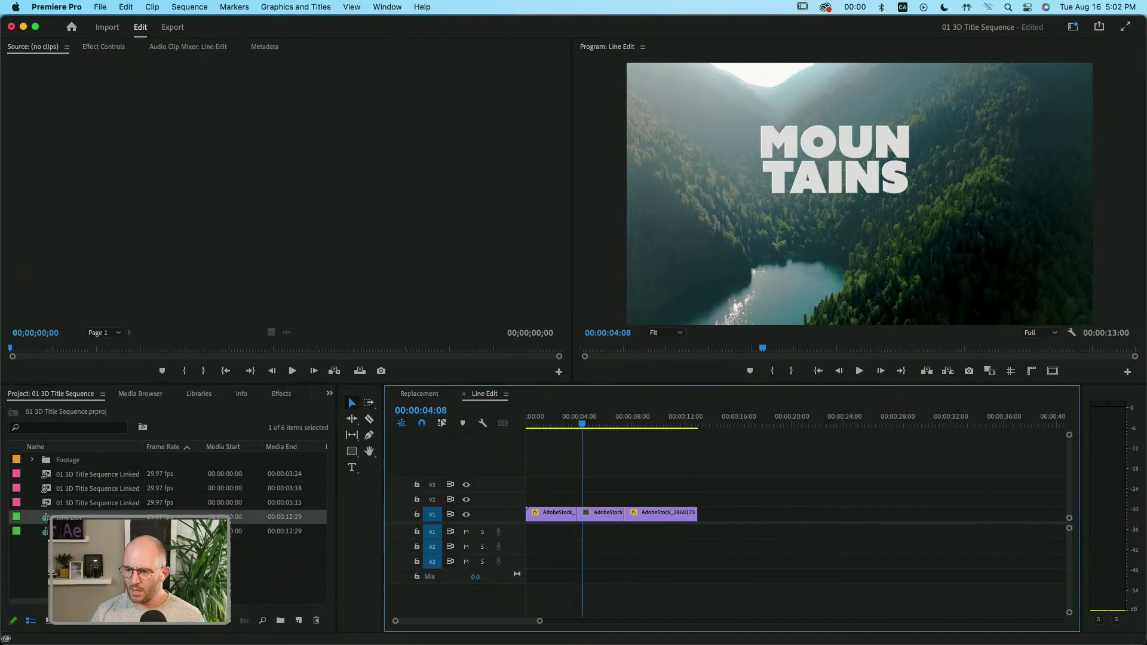
left_click_drag(579, 423, 519, 421)
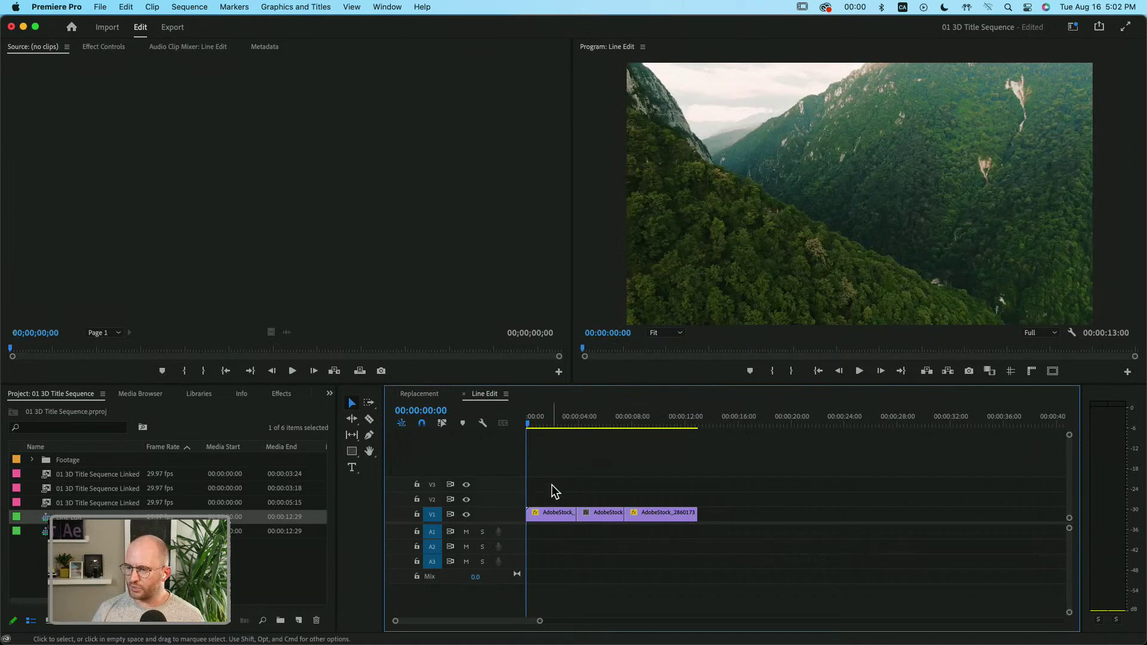
key("space")
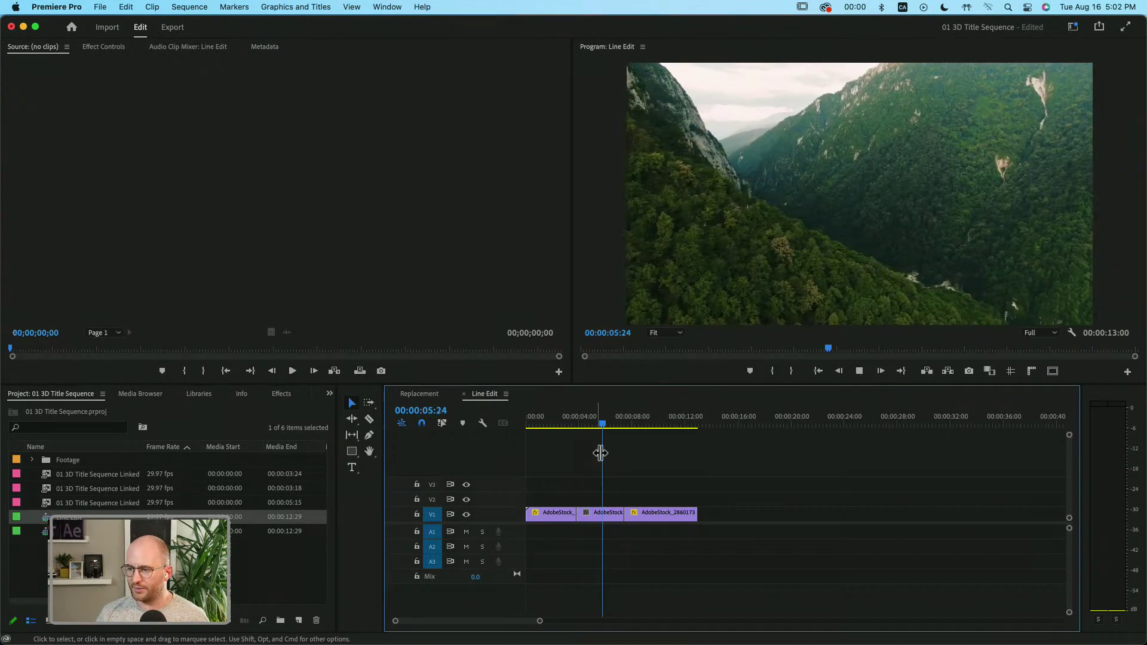
key("space")
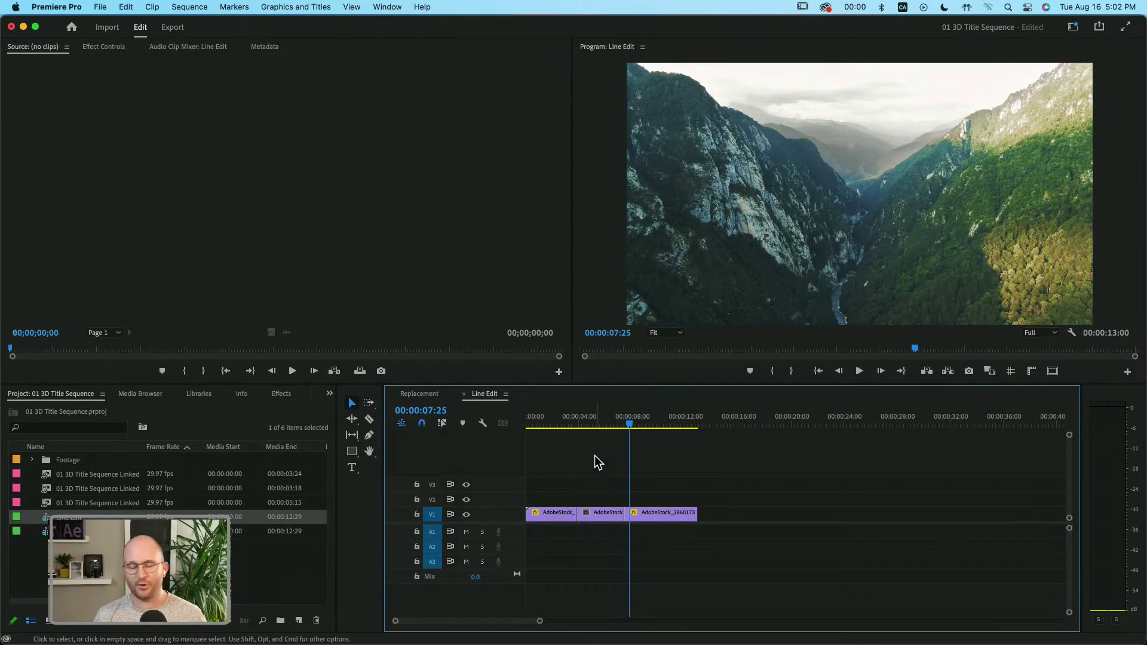
left_click_drag(588, 422, 546, 438)
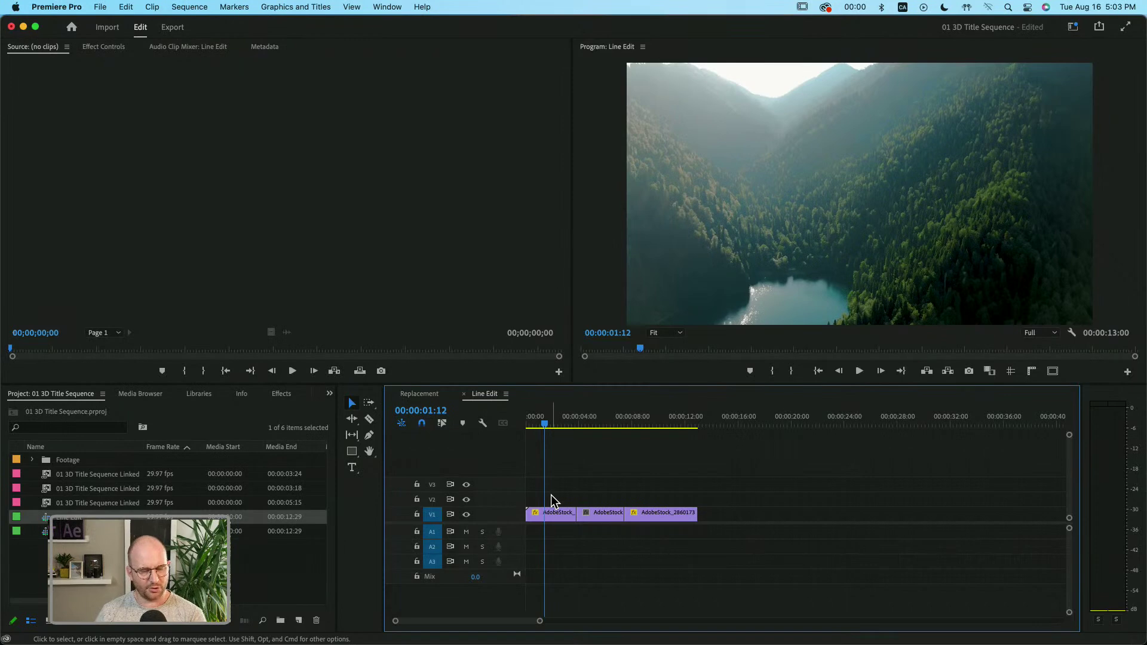
Create a new sequence from the three AdobeStock clips in the Footage bin.
left_click(271, 600)
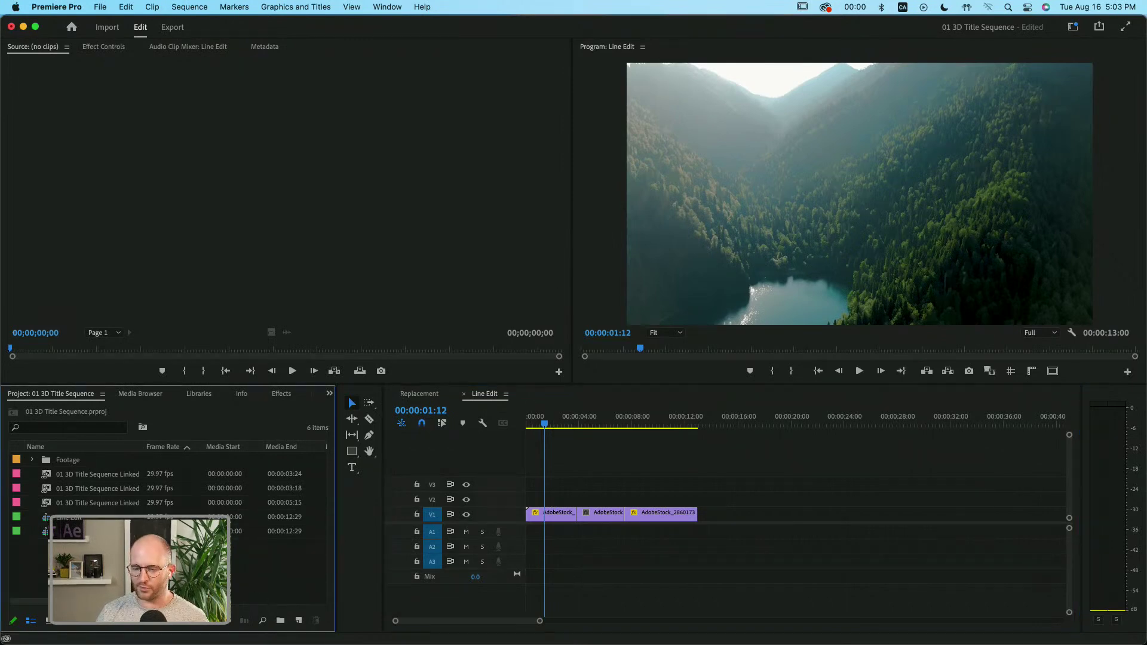
left_click(32, 460)
left_click_drag(85, 473, 85, 499)
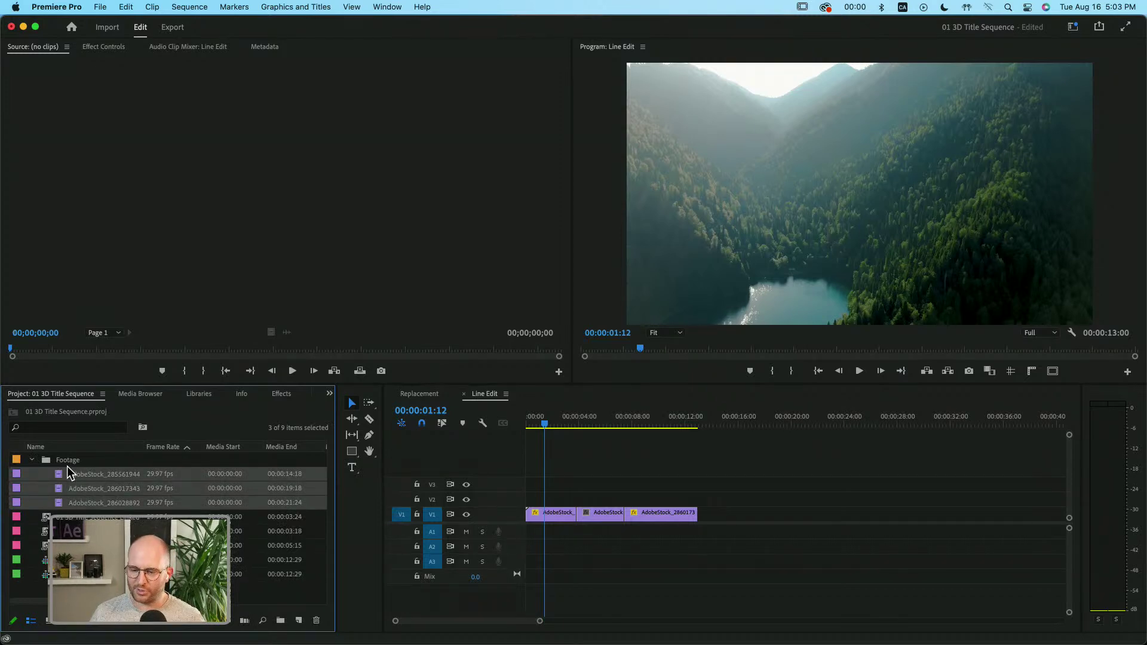
left_click_drag(86, 502, 299, 620)
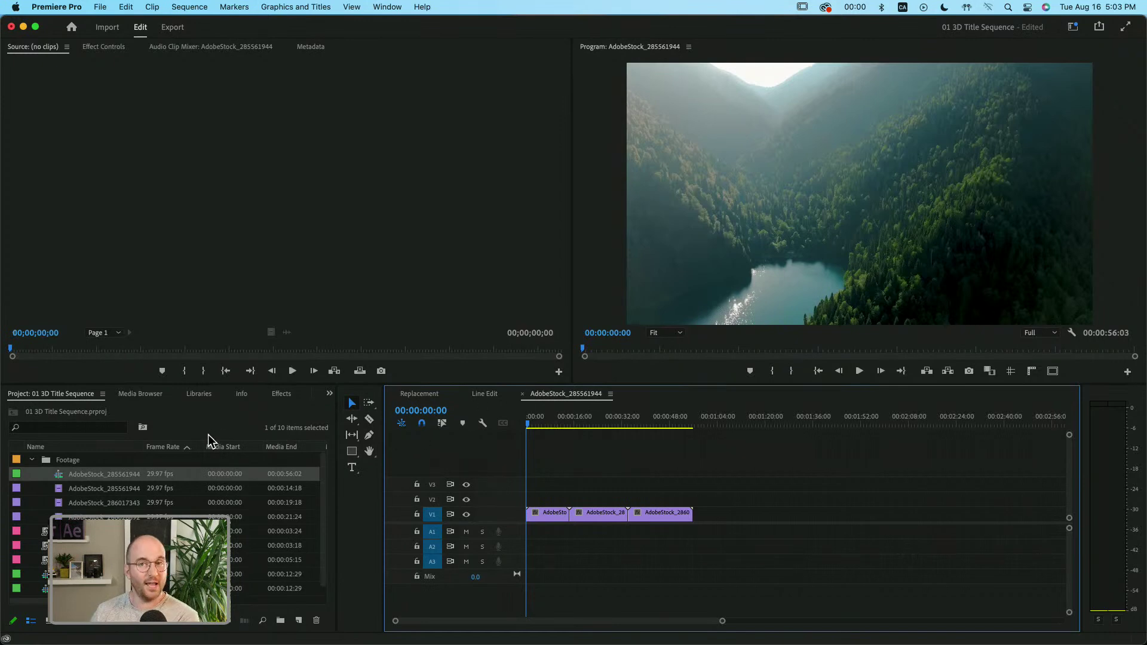
Rename the newly created sequence as Title.
left_click(88, 475)
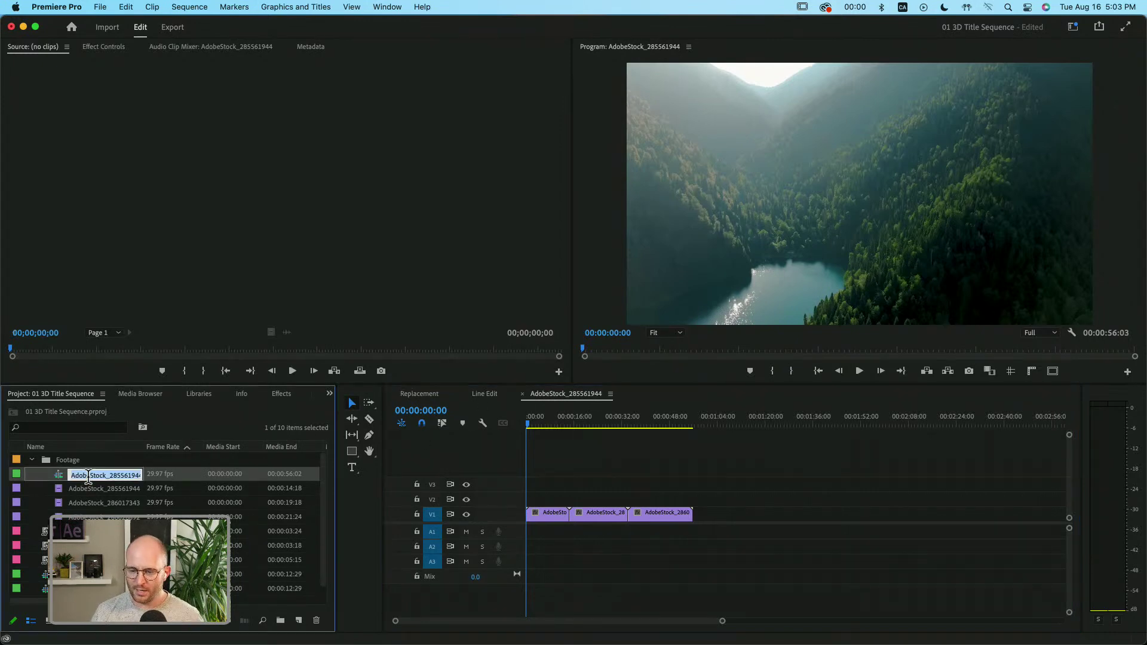
type("Seq")
key("BackSpace")
key("BackSpace")
key("BackSpace")
type("Title")
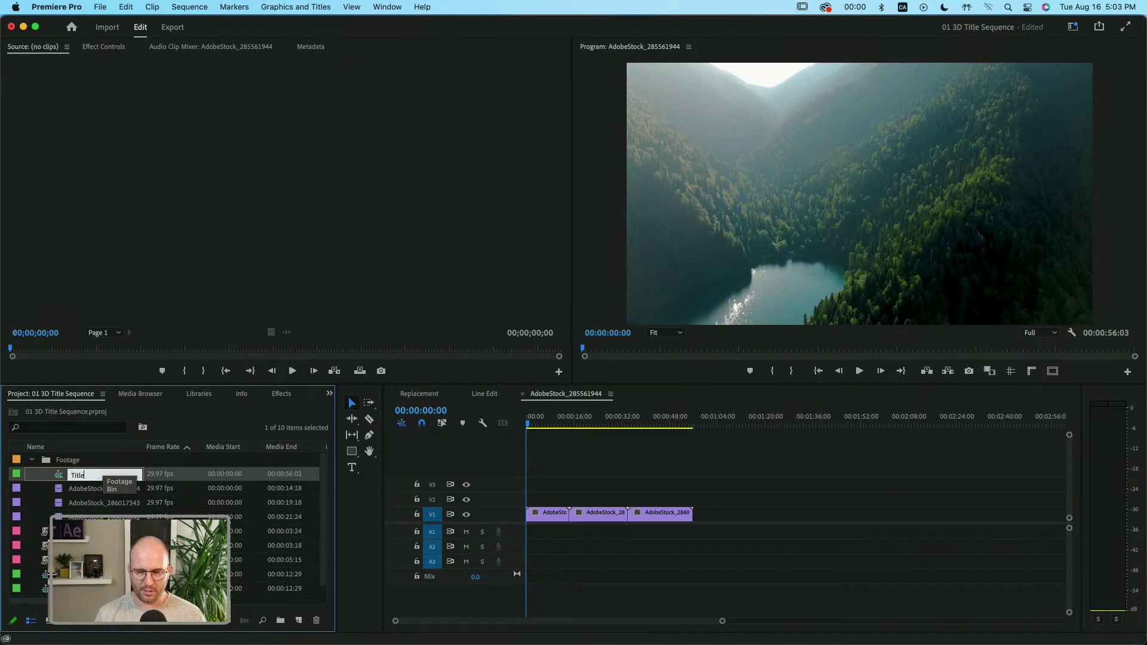
key("Return")
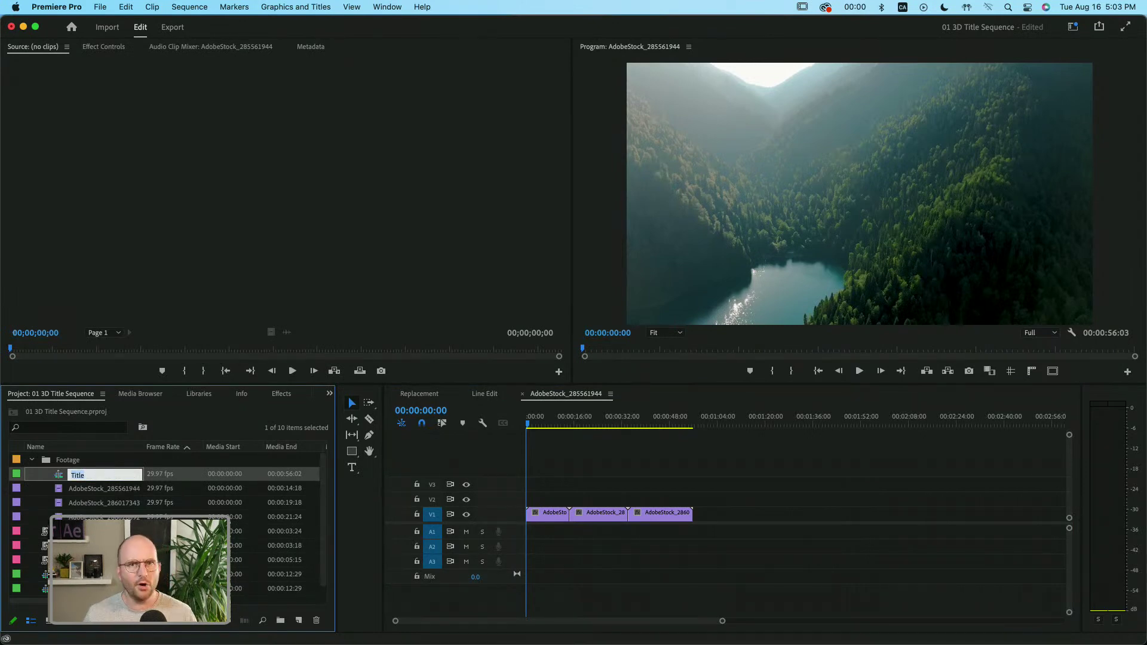
left_click(558, 467)
Play the middle clip of the Title sequence from its start to judge the camera motion.
left_click_drag(554, 425, 588, 451)
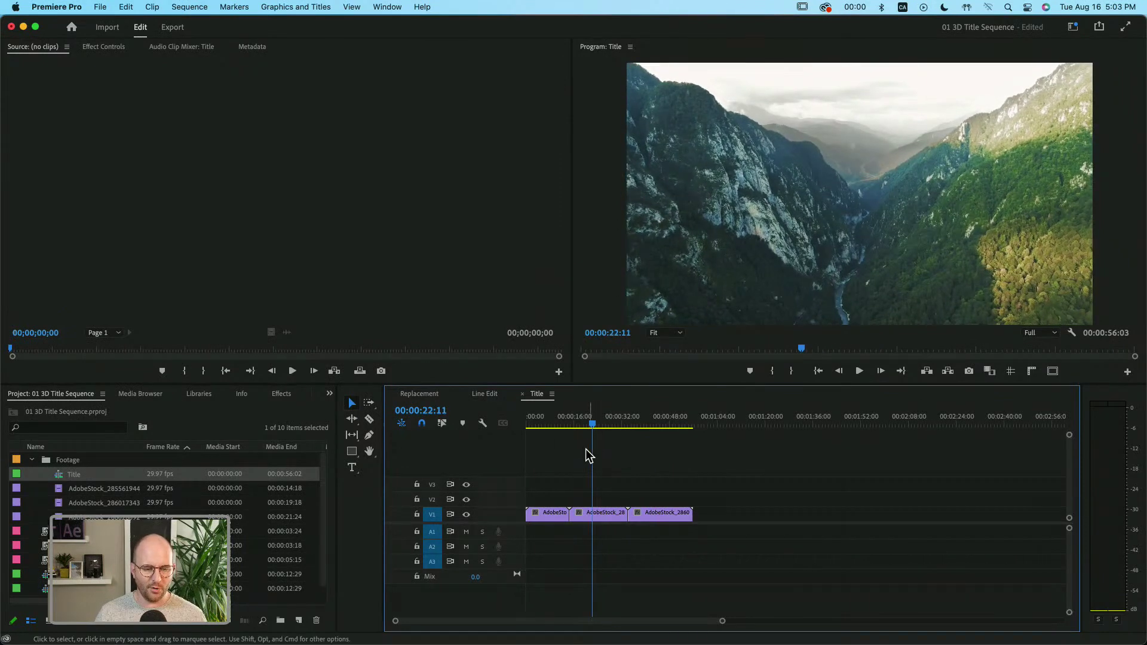
left_click(603, 512)
left_click(572, 423)
key("space")
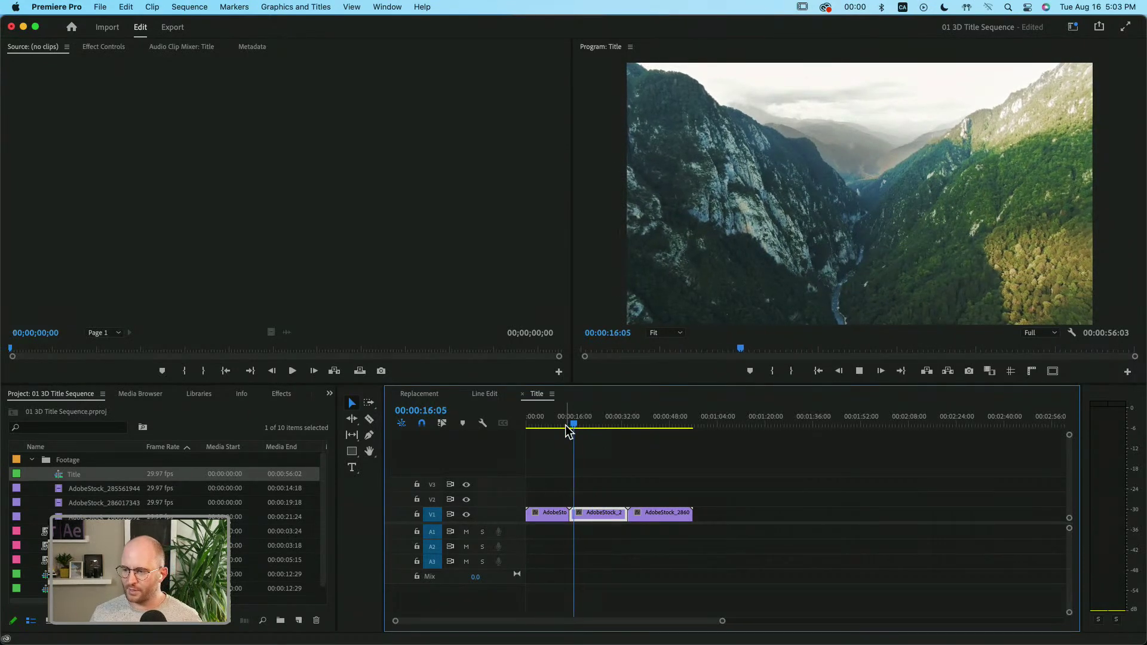
key("space")
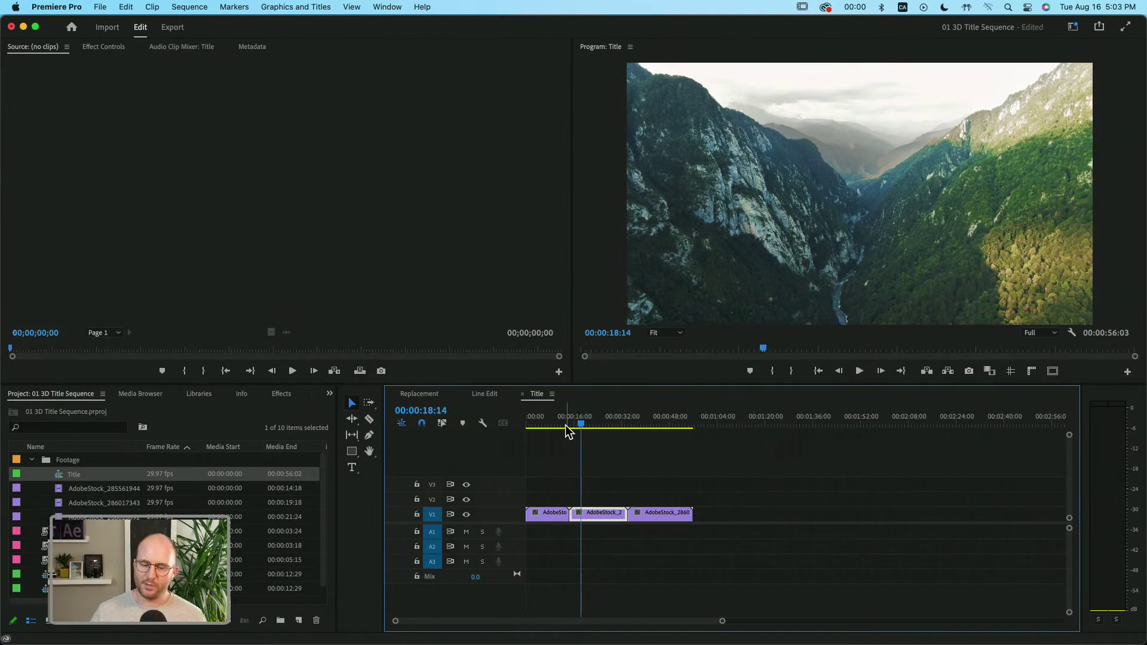
Set the middle clip's playback speed to 200%.
right_click(590, 519)
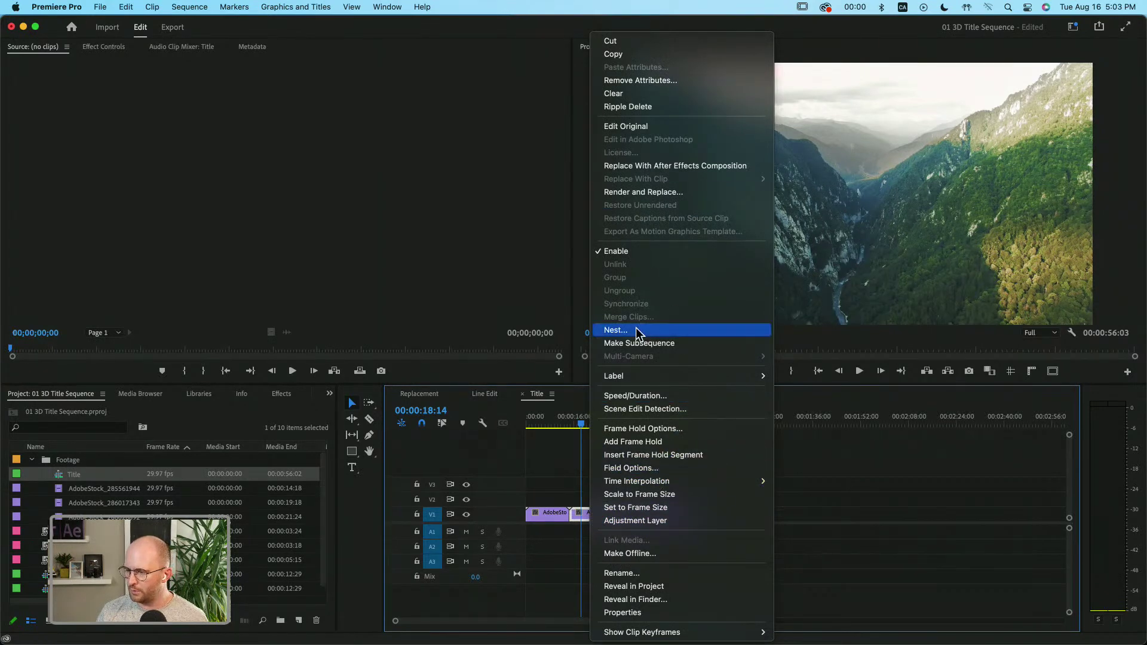
mouse_move(650, 486)
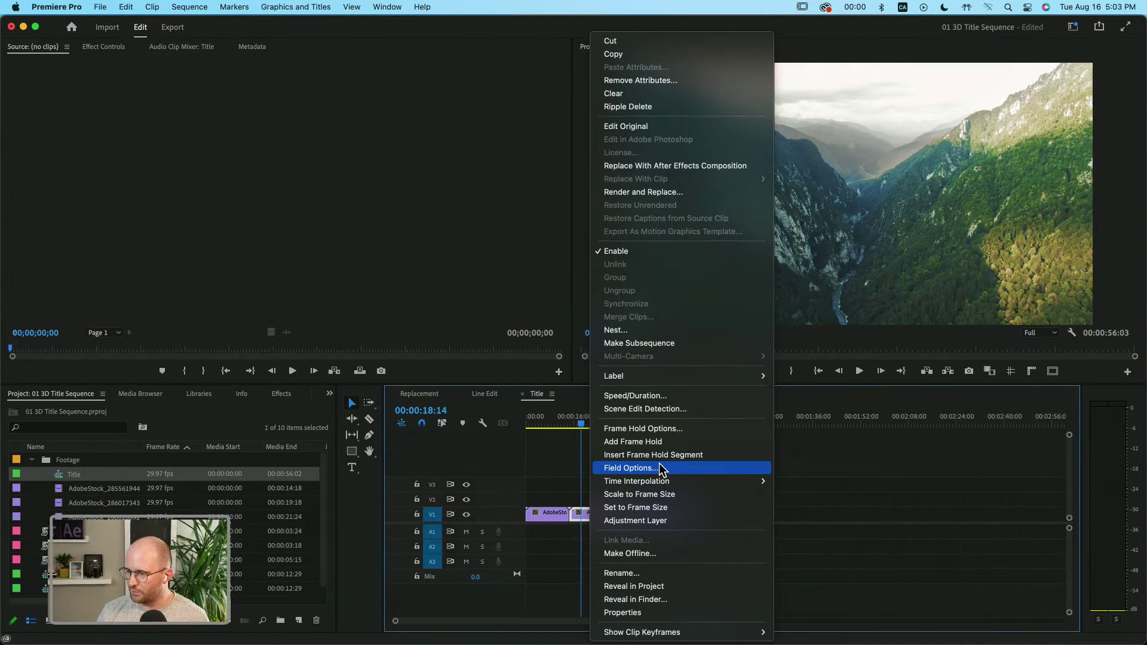
left_click(658, 397)
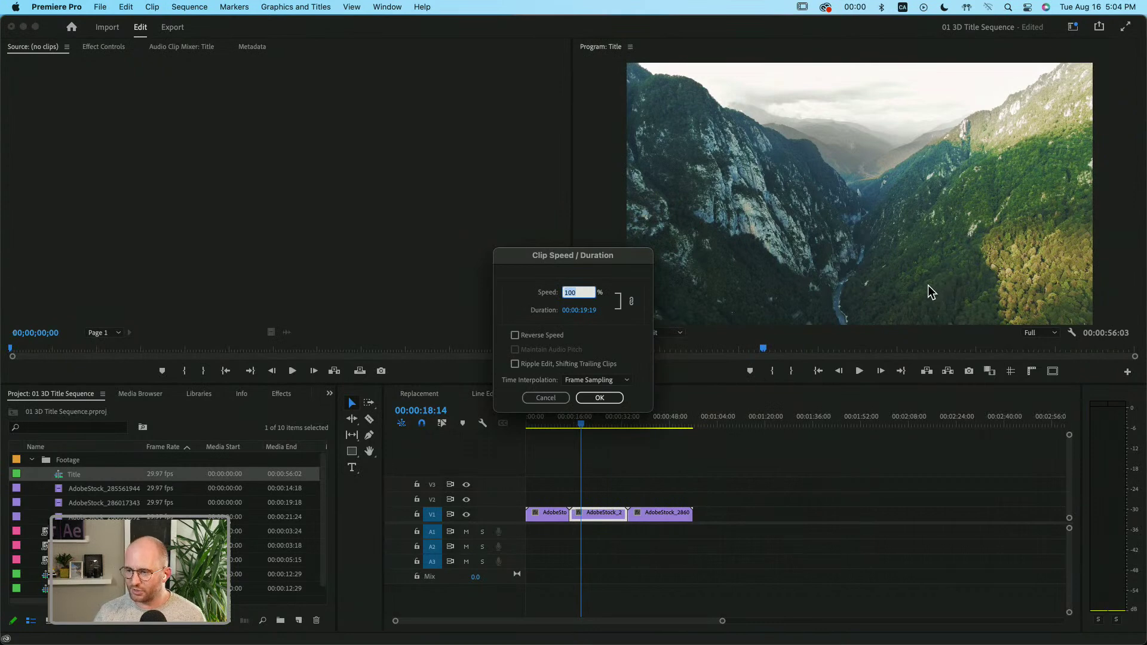
type("200")
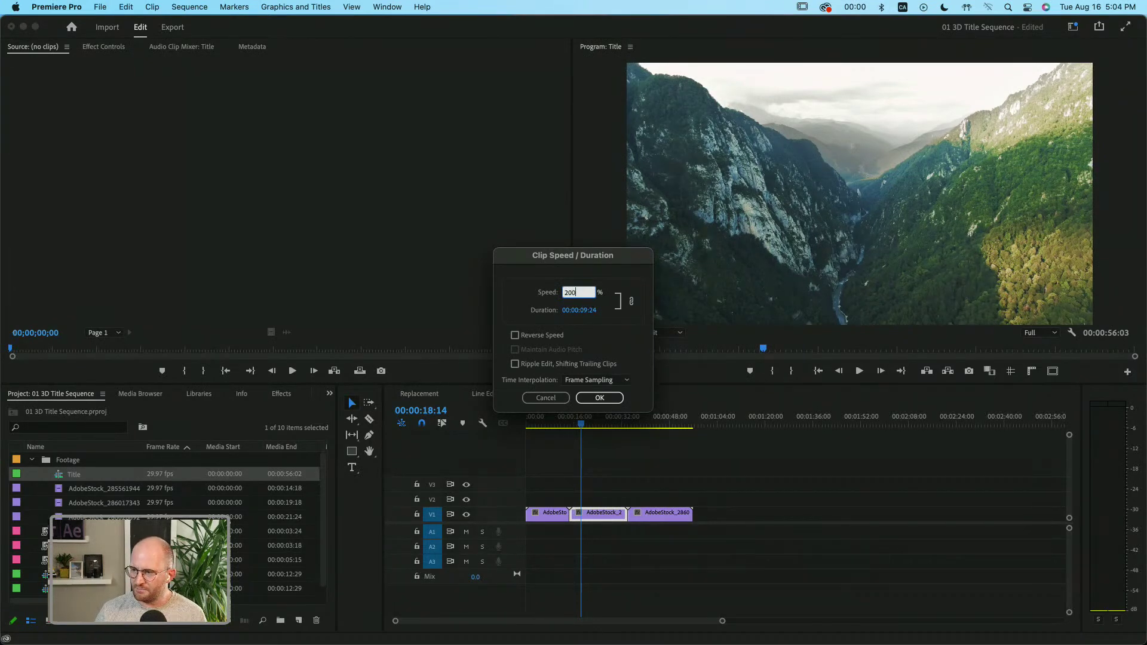
key("Return")
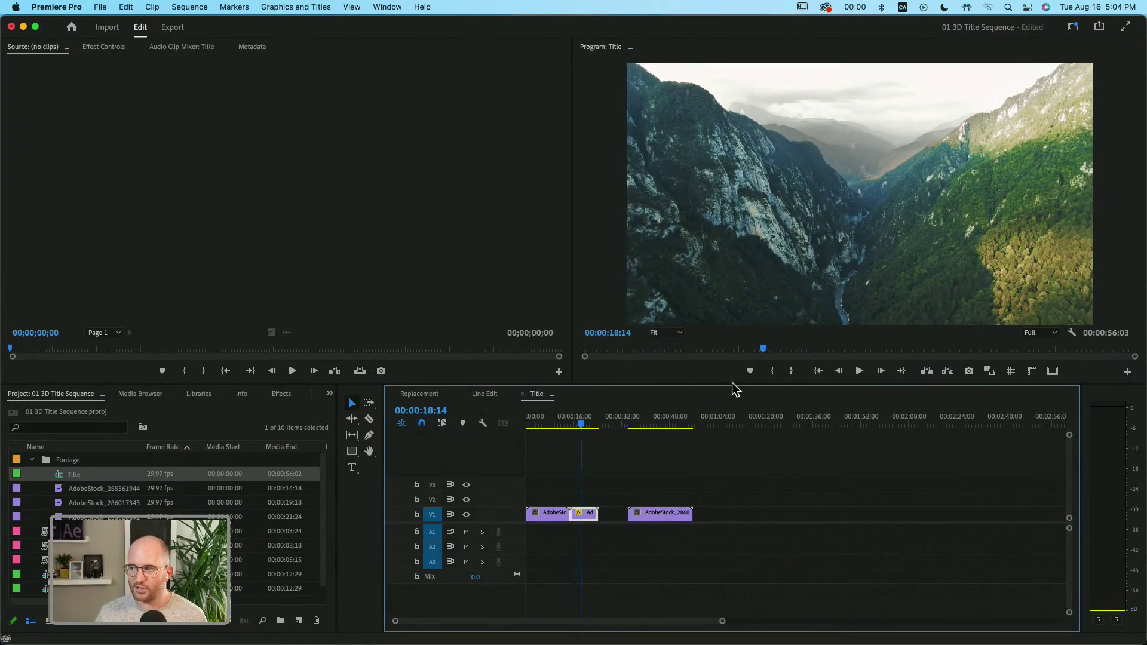
Play the sped-up middle clip from its start to check the pace.
left_click_drag(577, 428, 570, 428)
key("space")
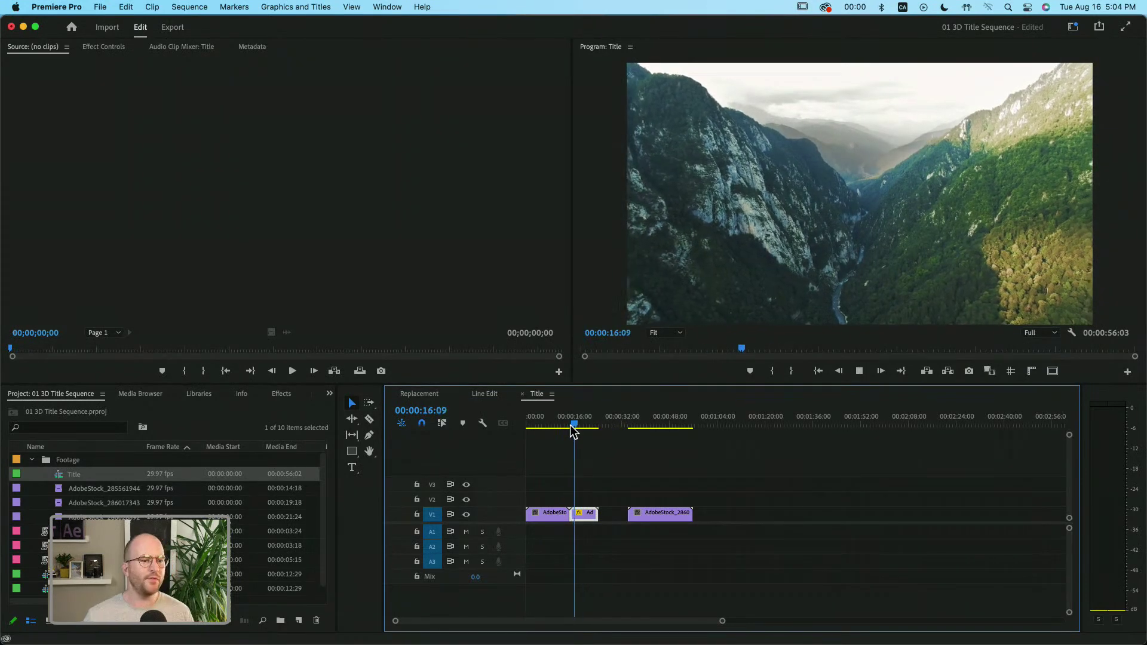
key("space")
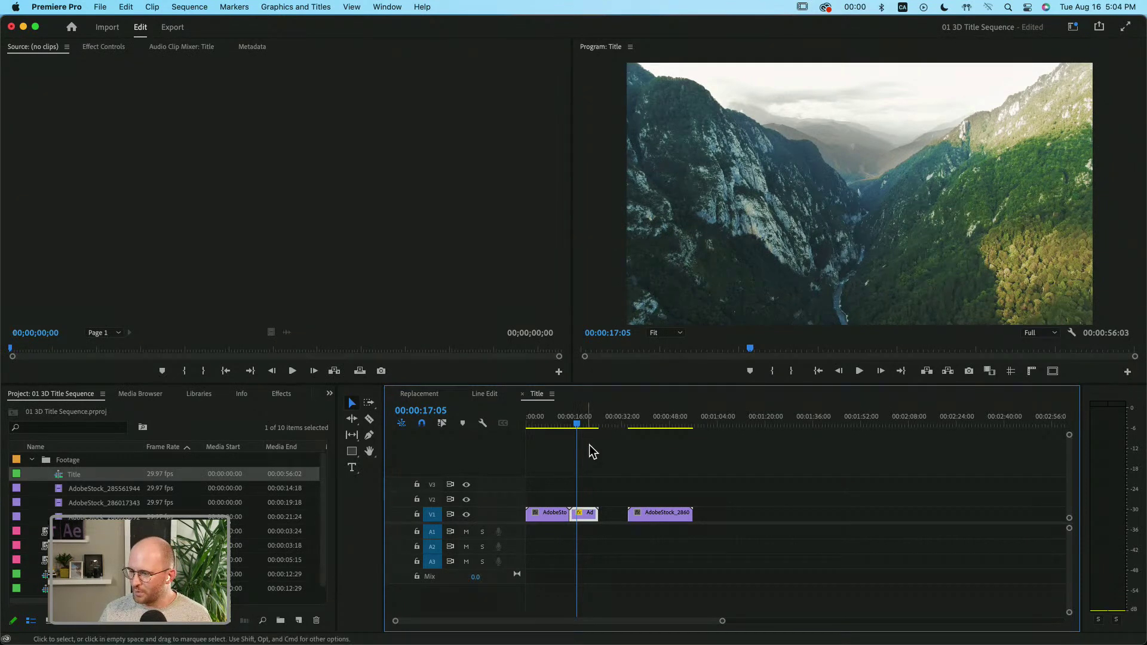
Inspect the speed and duration settings of the third clip.
left_click_drag(579, 429, 647, 430)
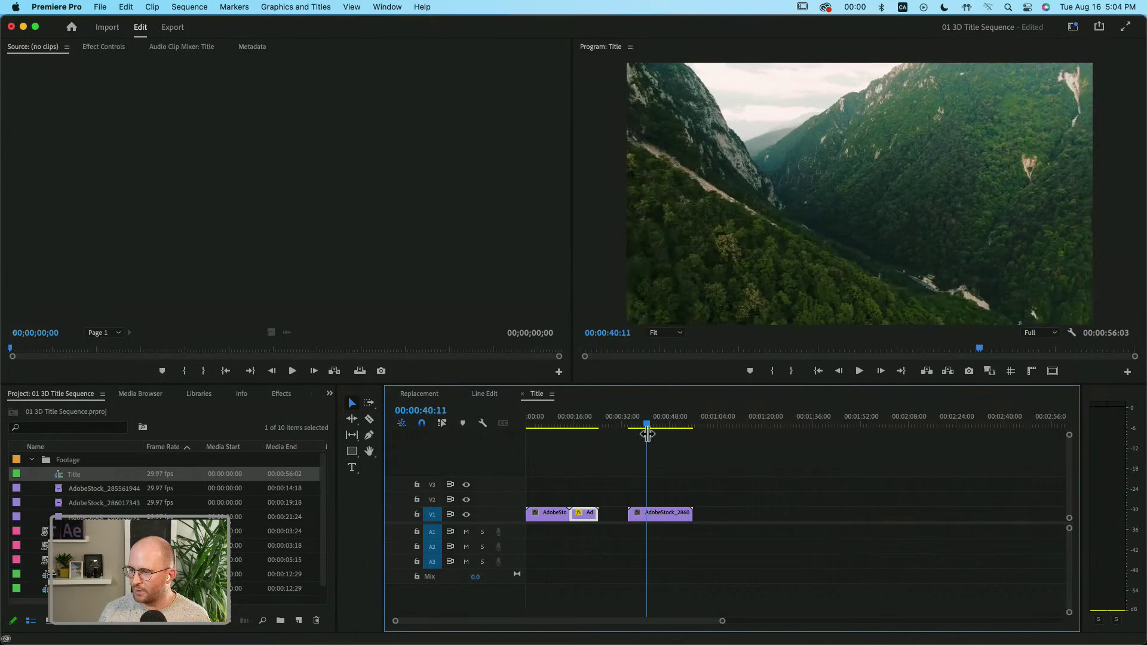
left_click(648, 513)
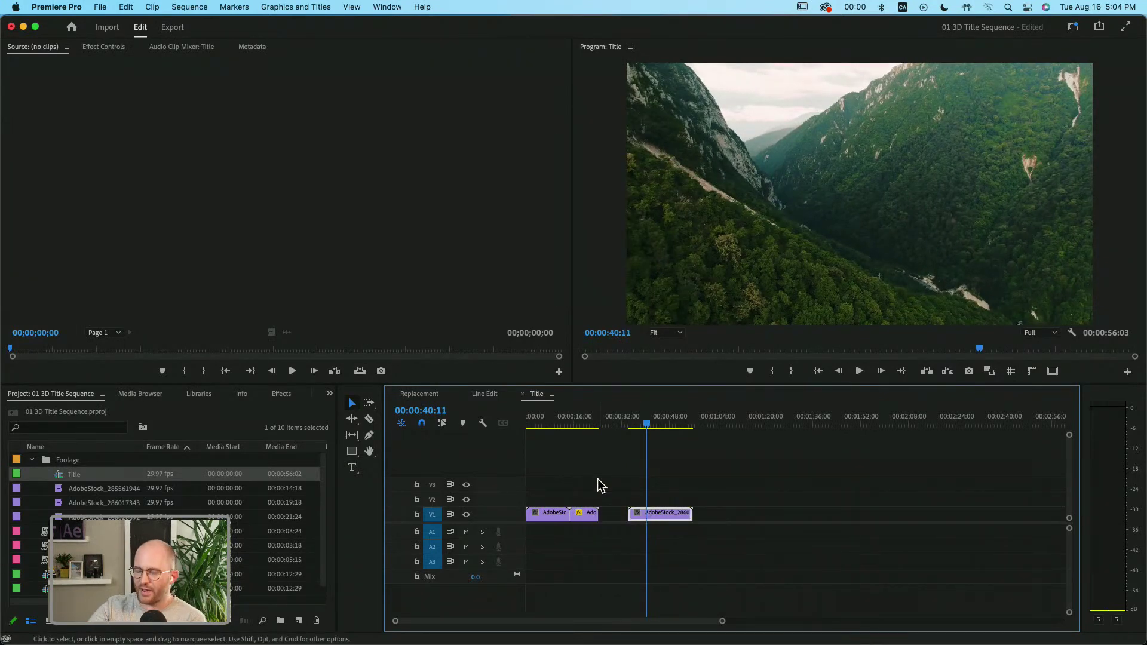
right_click(645, 511)
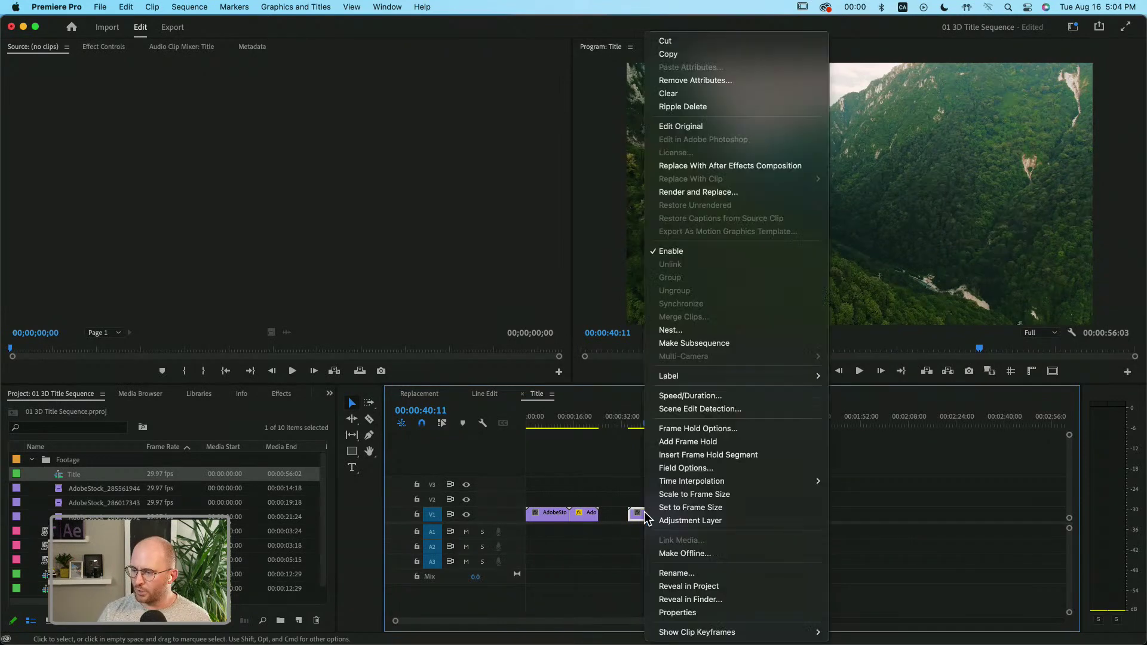
left_click(677, 395)
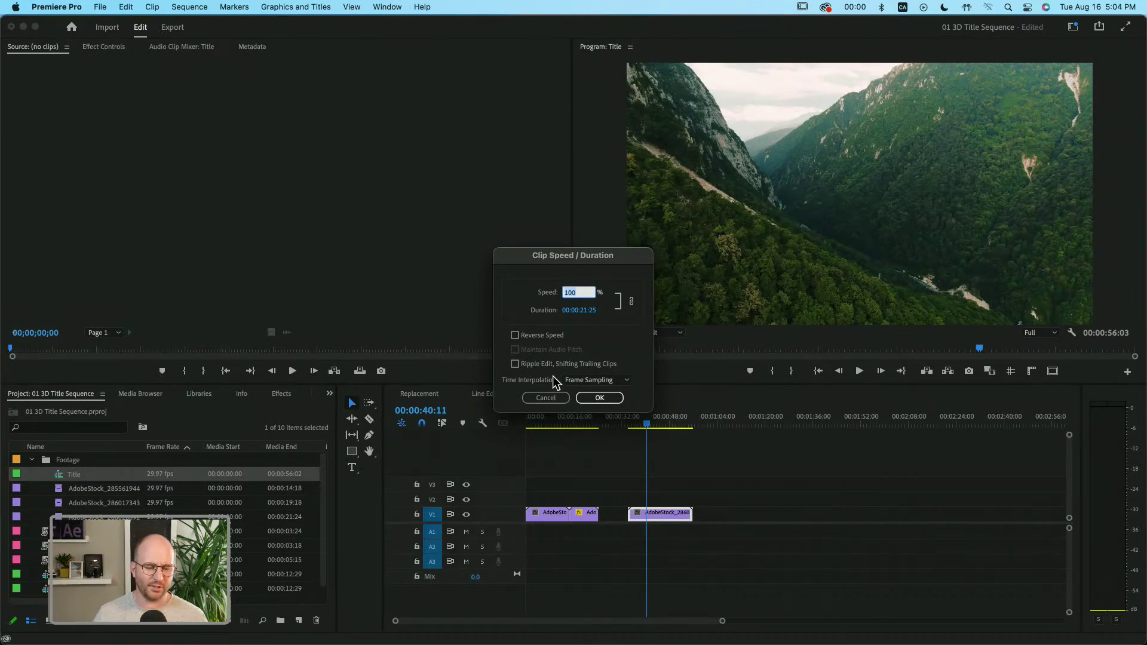
left_click(598, 398)
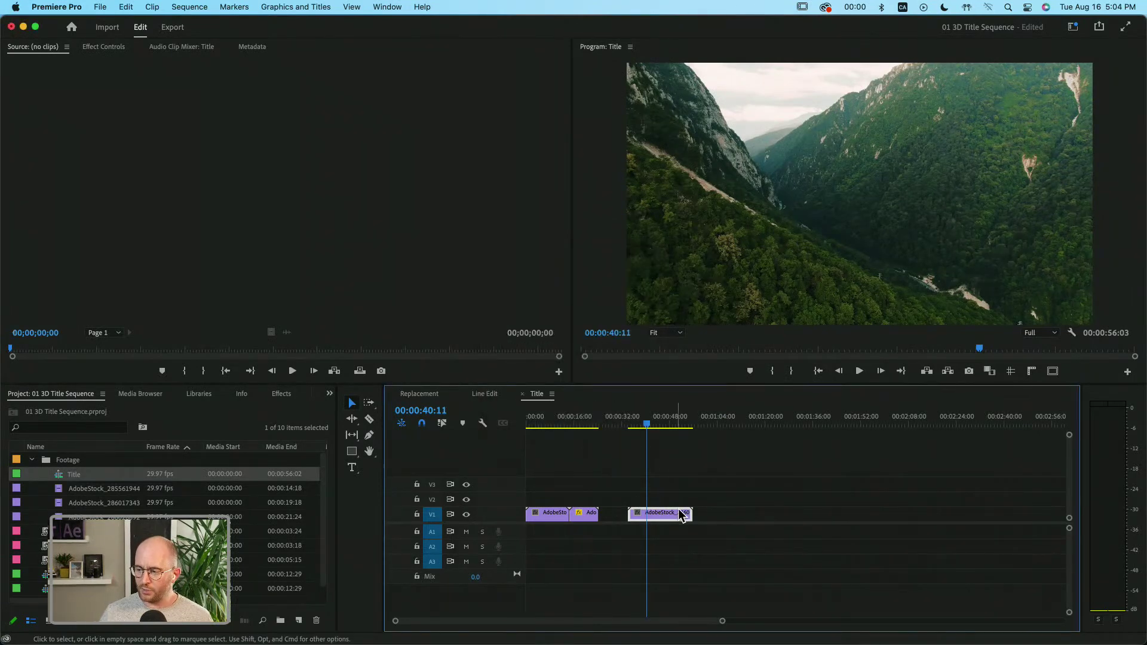
Shorten the third and first clips on V1 and move the clips together to close the gaps between them.
left_click_drag(692, 513, 611, 508)
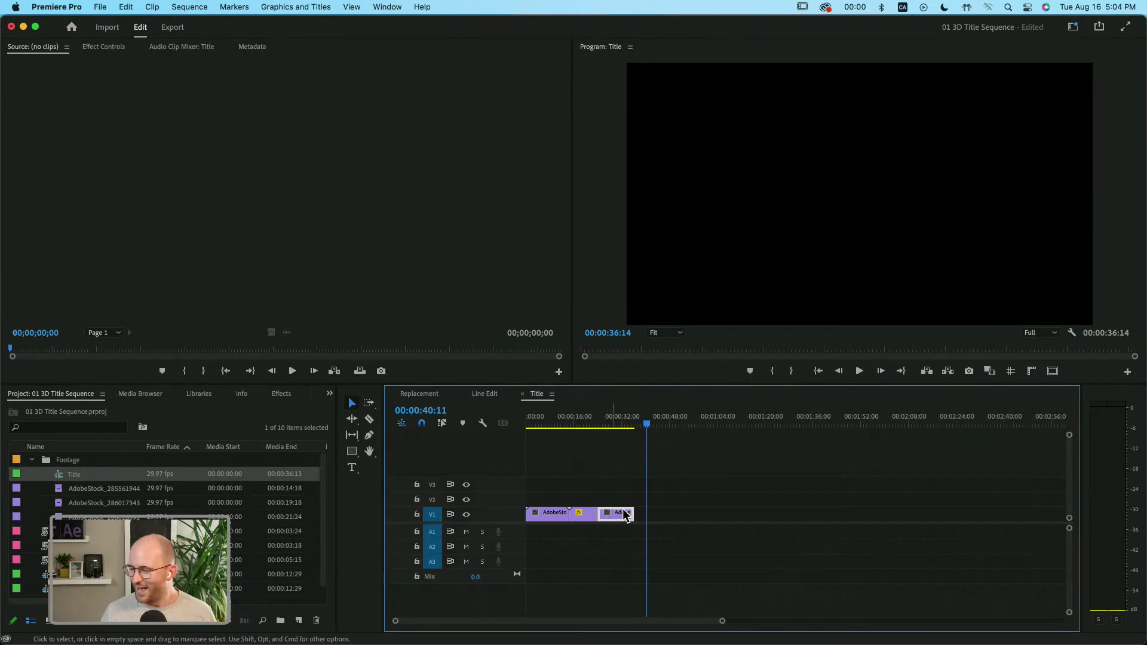
left_click_drag(572, 513, 539, 515)
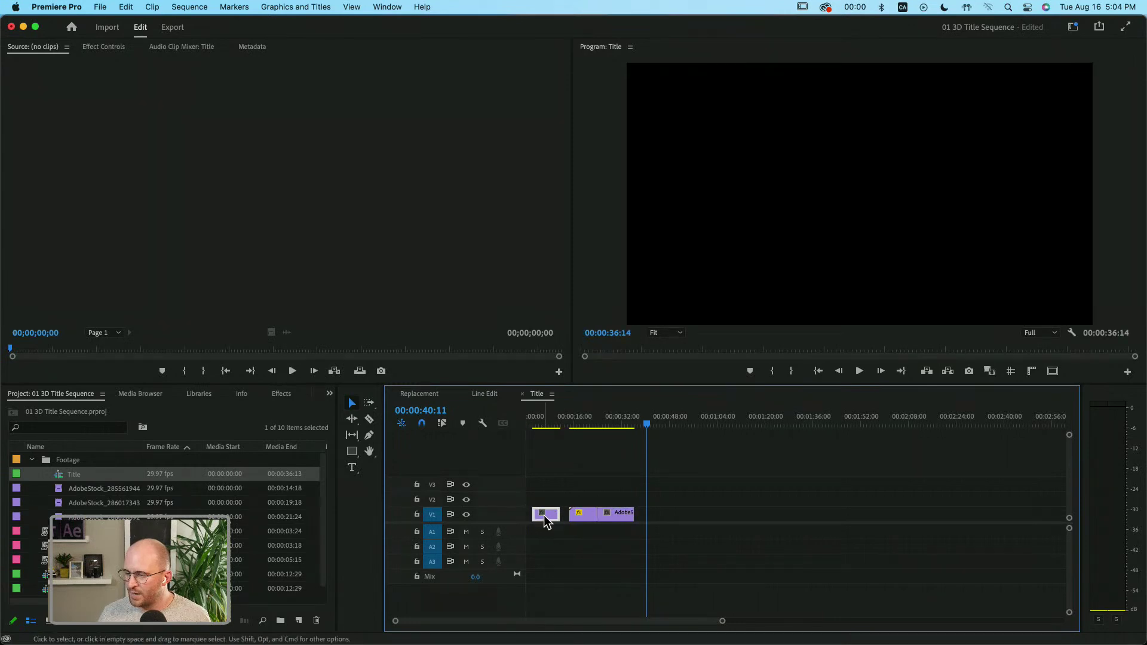
left_click(548, 515)
left_click_drag(538, 520, 602, 517)
Play the trimmed Title sequence from the beginning.
left_click_drag(537, 419, 518, 426)
key("space")
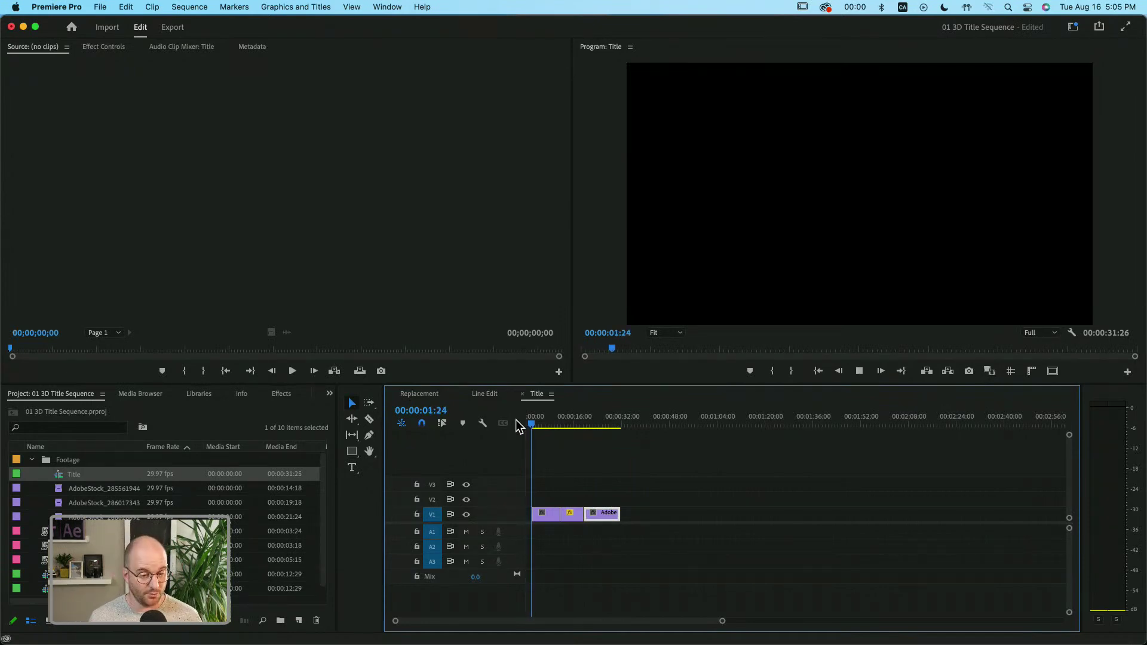
key("space")
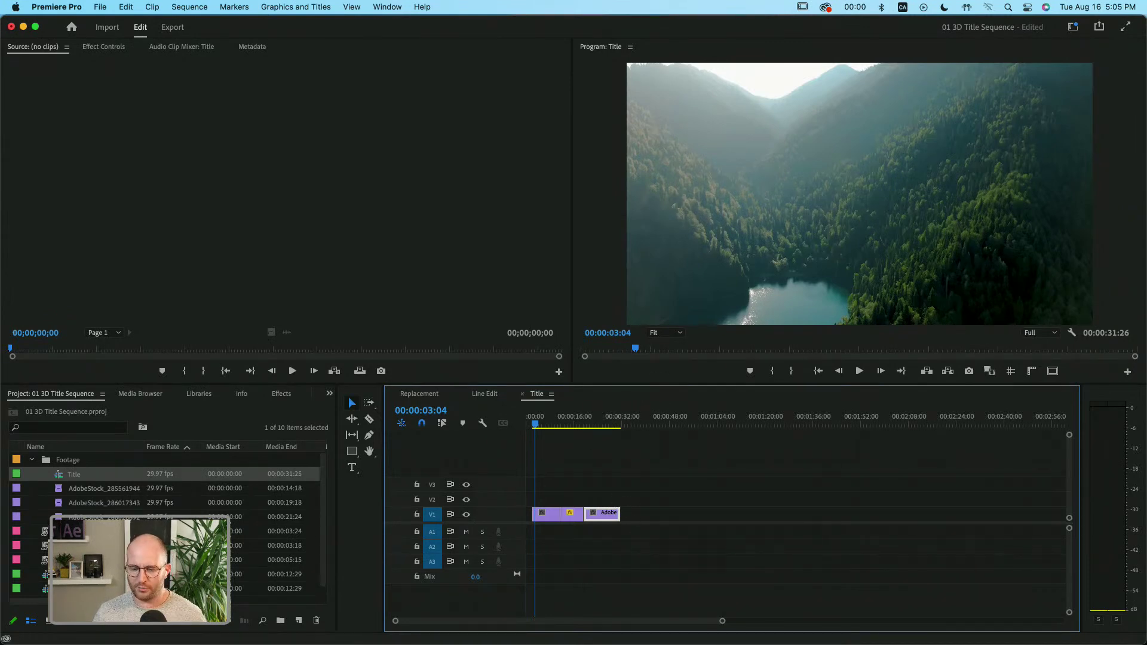
Return to the Line Edit sequence and play it from the beginning into the second clip.
double_click(89, 574)
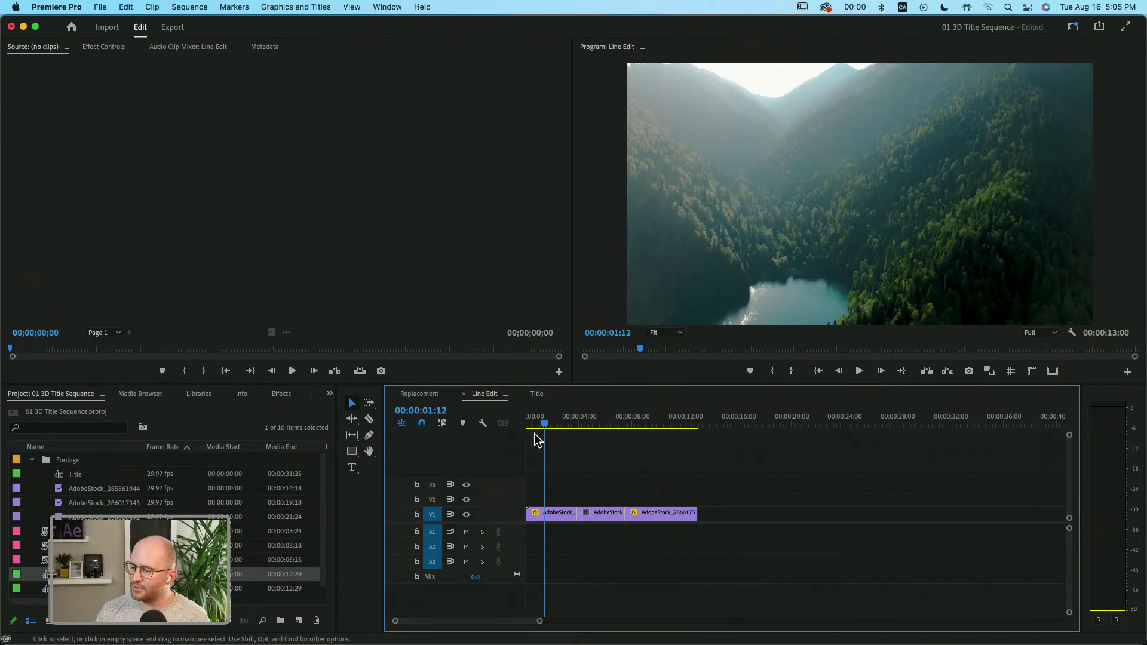
left_click_drag(544, 427, 512, 438)
key("space")
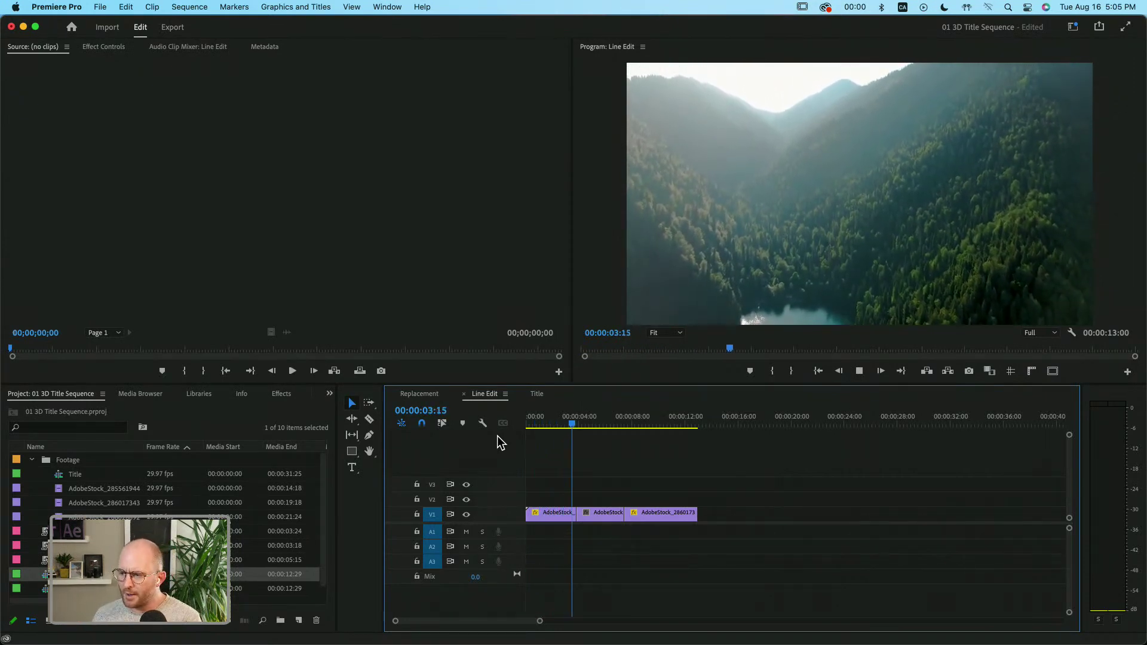
key("space")
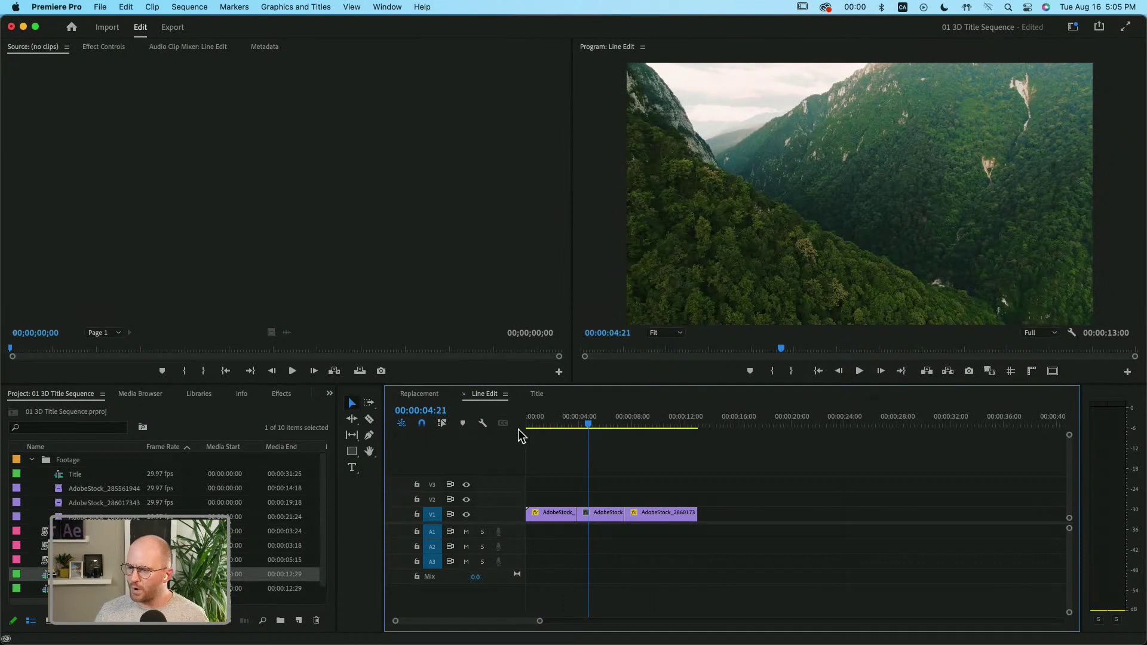
Scrub the Line Edit sequence into the third clip and play it from the beginning to review the shots.
left_click_drag(531, 425, 650, 441)
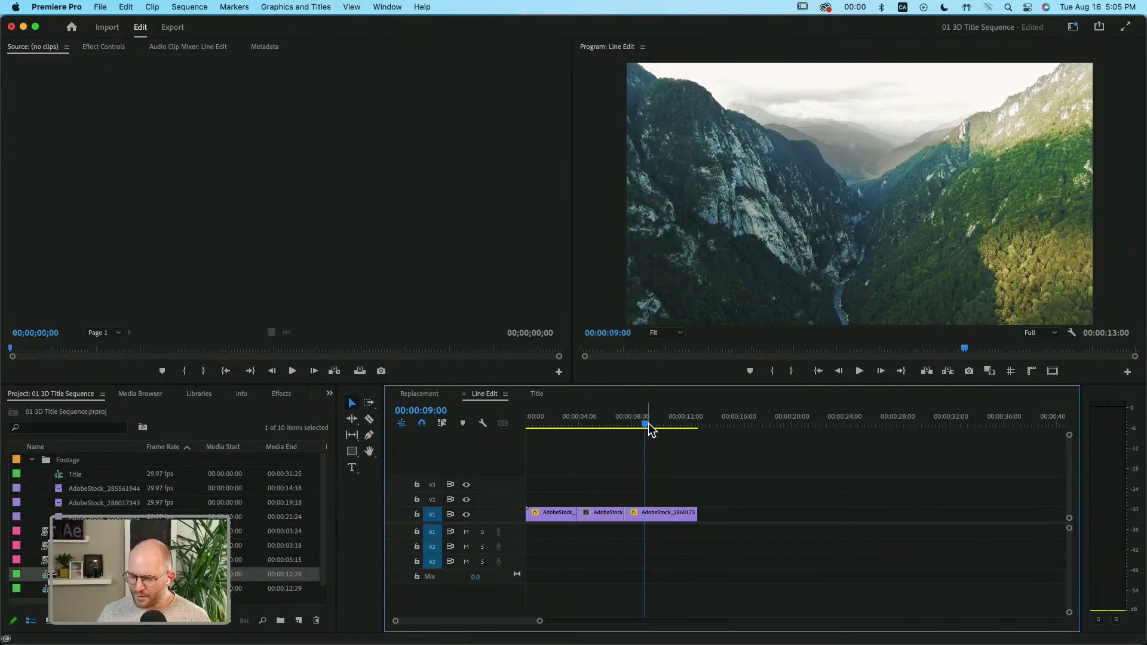
key("Home")
key("space")
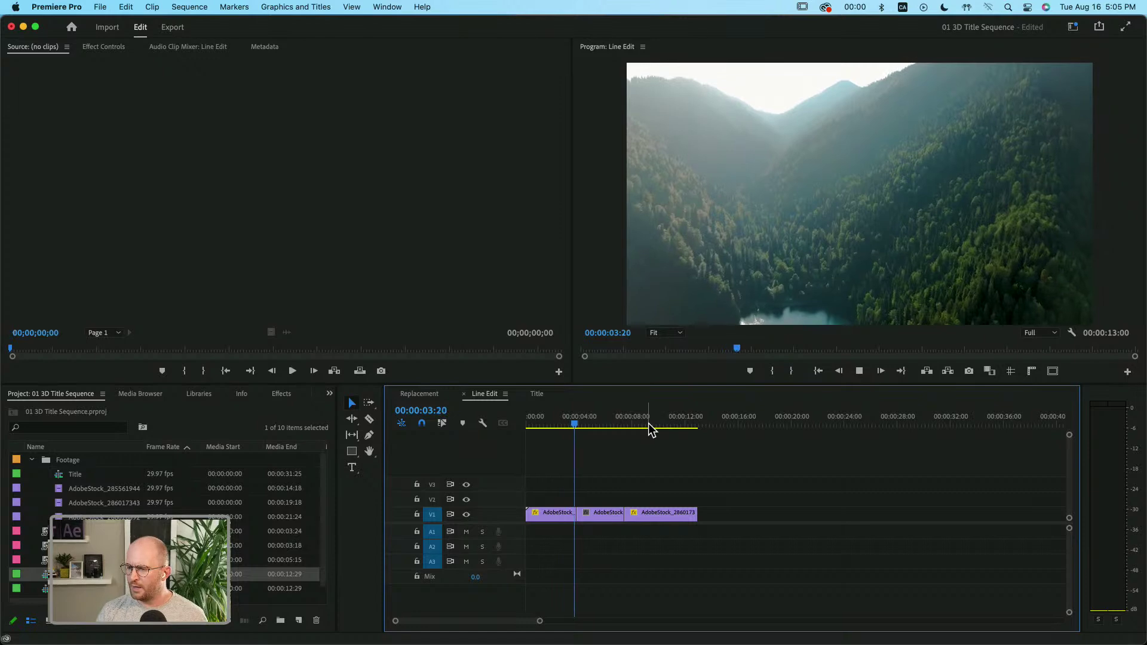
key("space")
left_click_drag(591, 483, 568, 520)
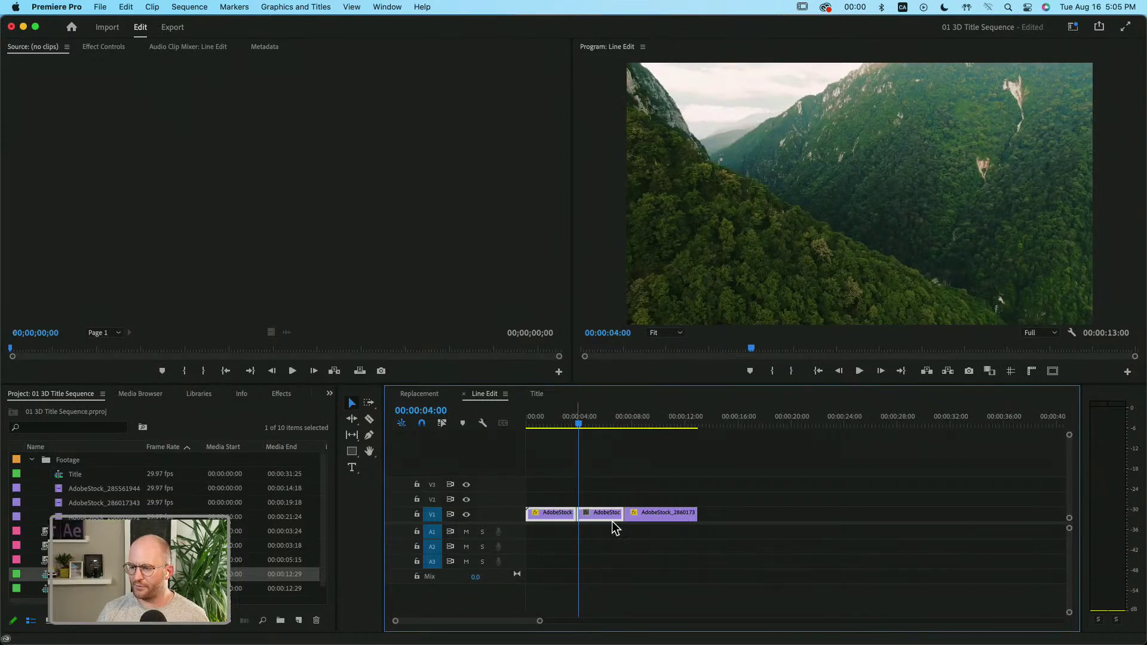
left_click_drag(617, 420, 657, 423)
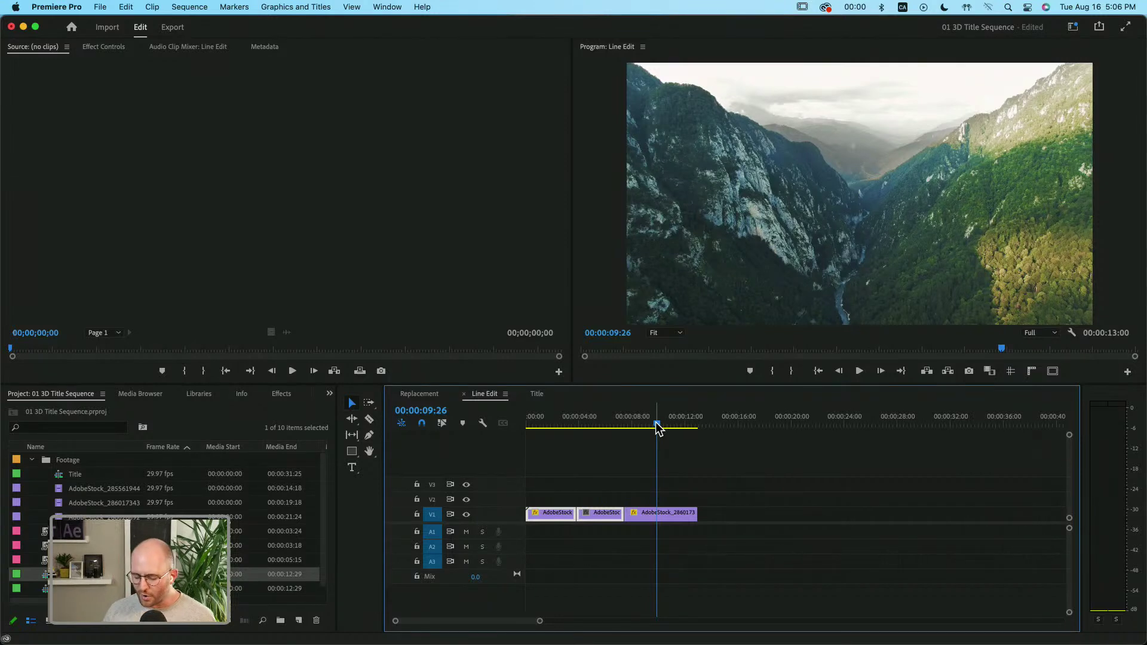
key("Home")
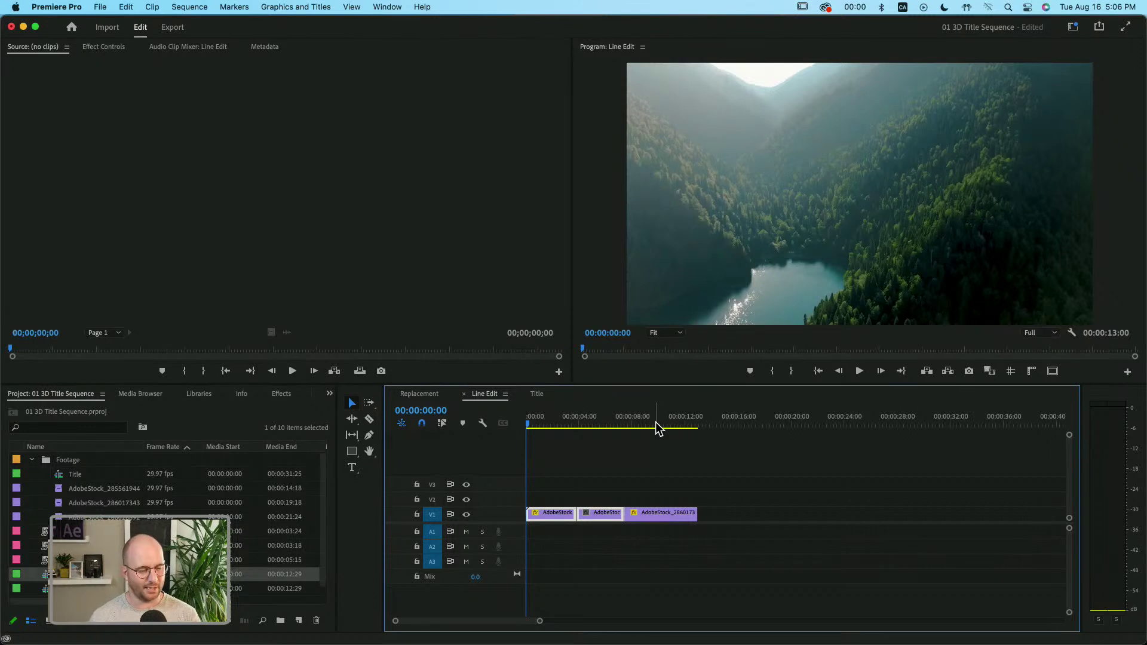
key("space")
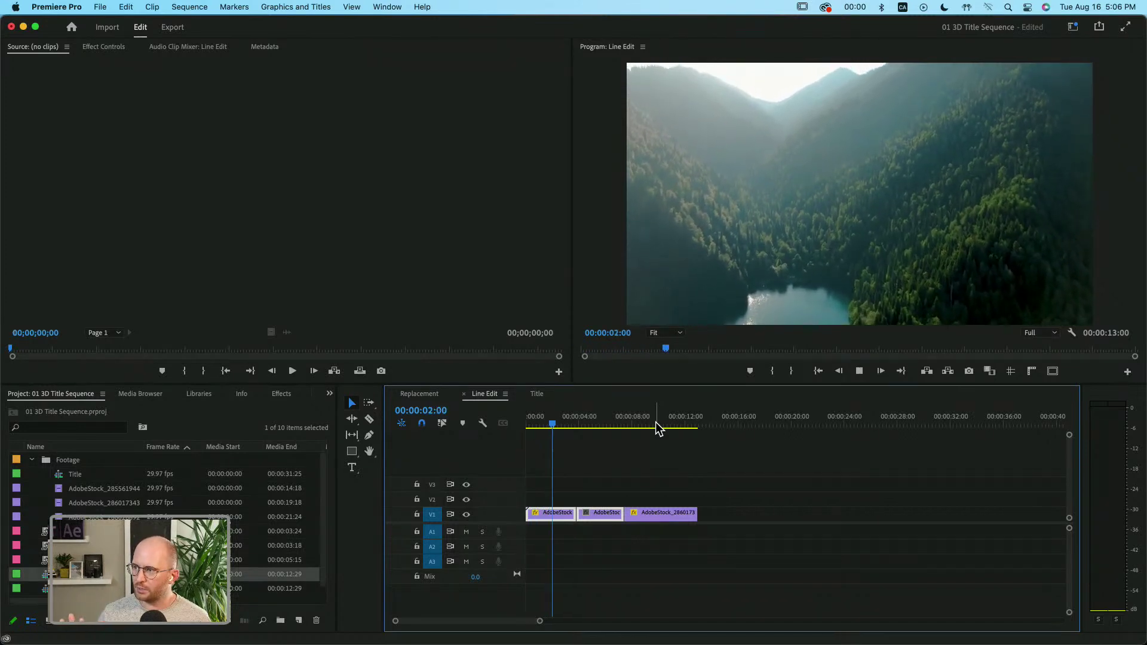
key("space")
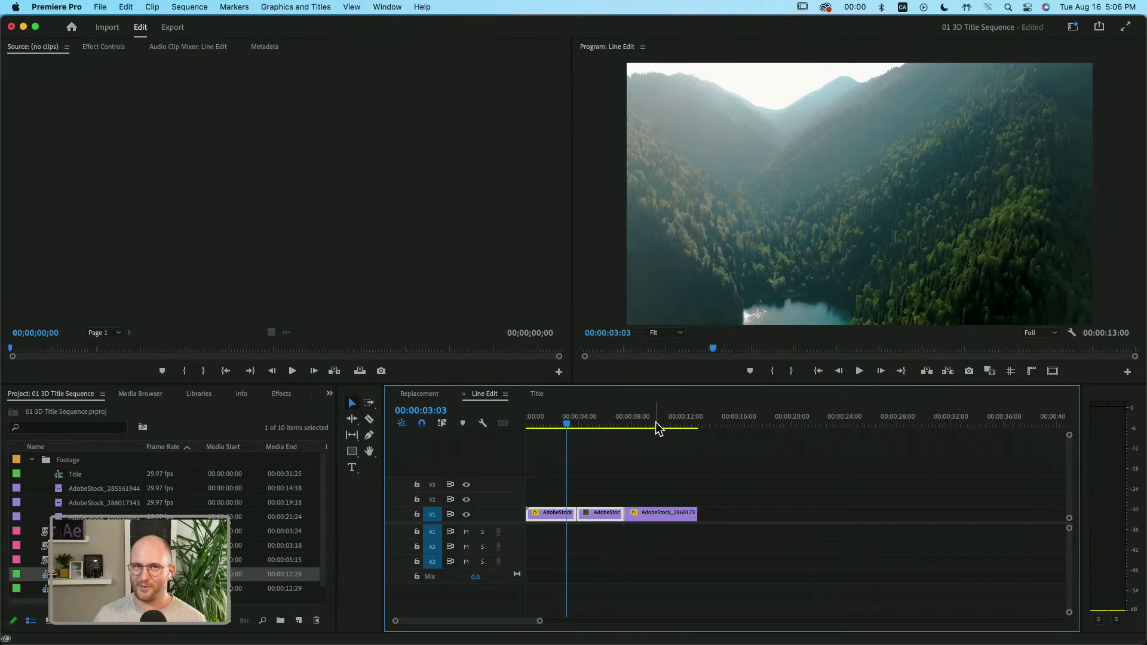
Duplicate all three V1 clips onto V2, directly above the originals.
left_click(615, 448)
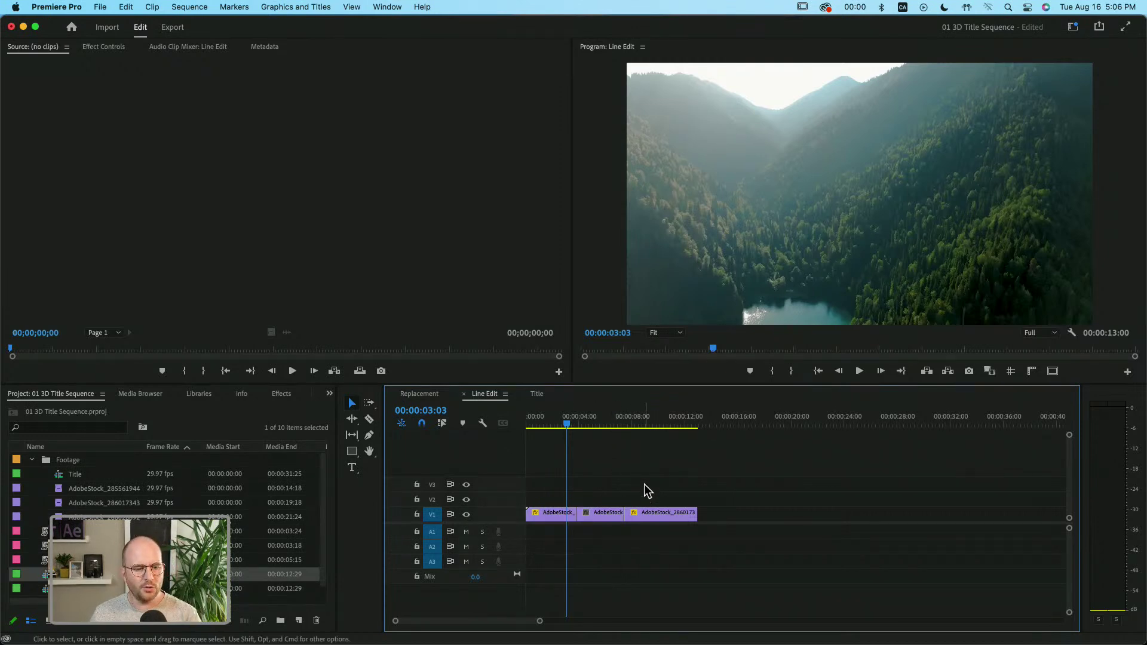
left_click_drag(644, 484, 565, 501)
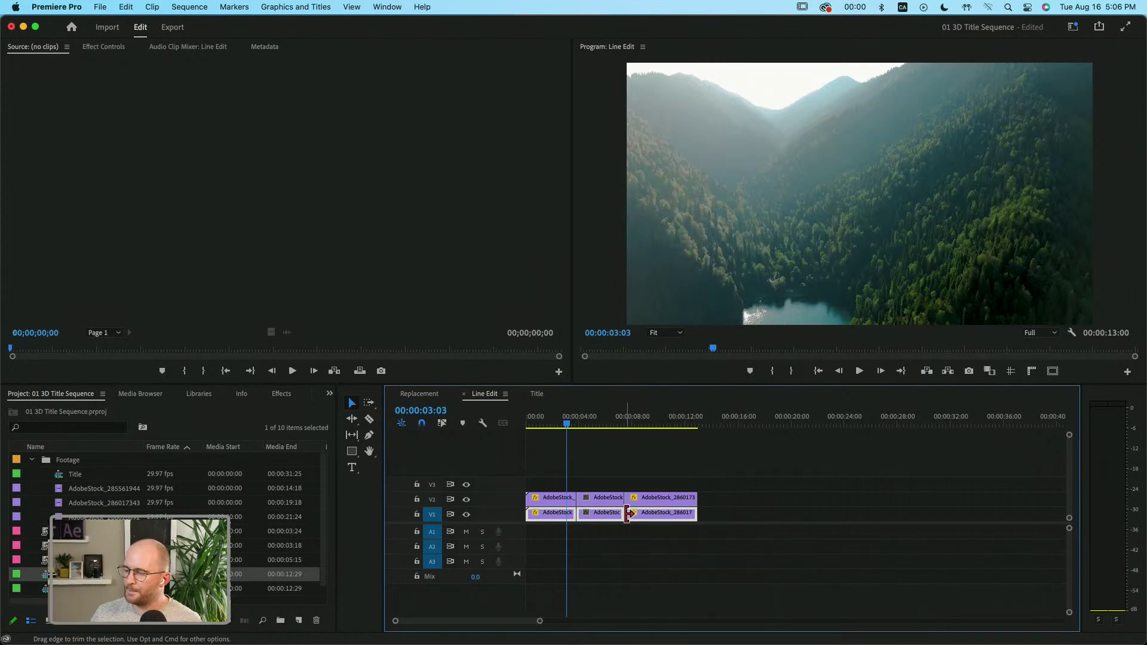
left_click_drag(548, 488, 633, 499)
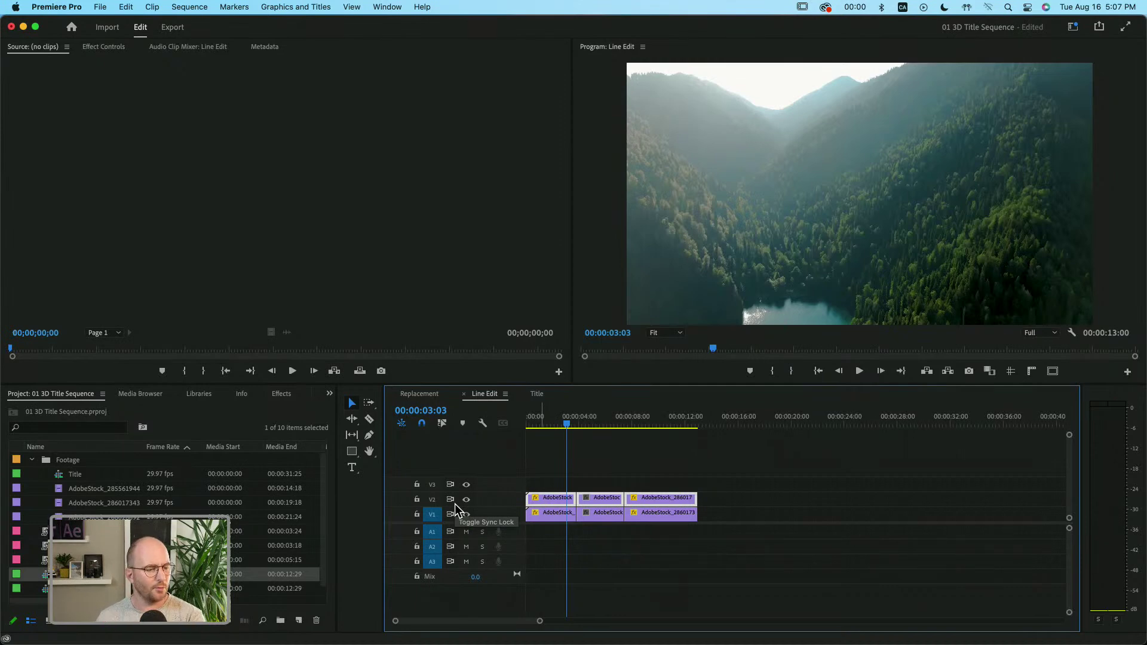
left_click(607, 456)
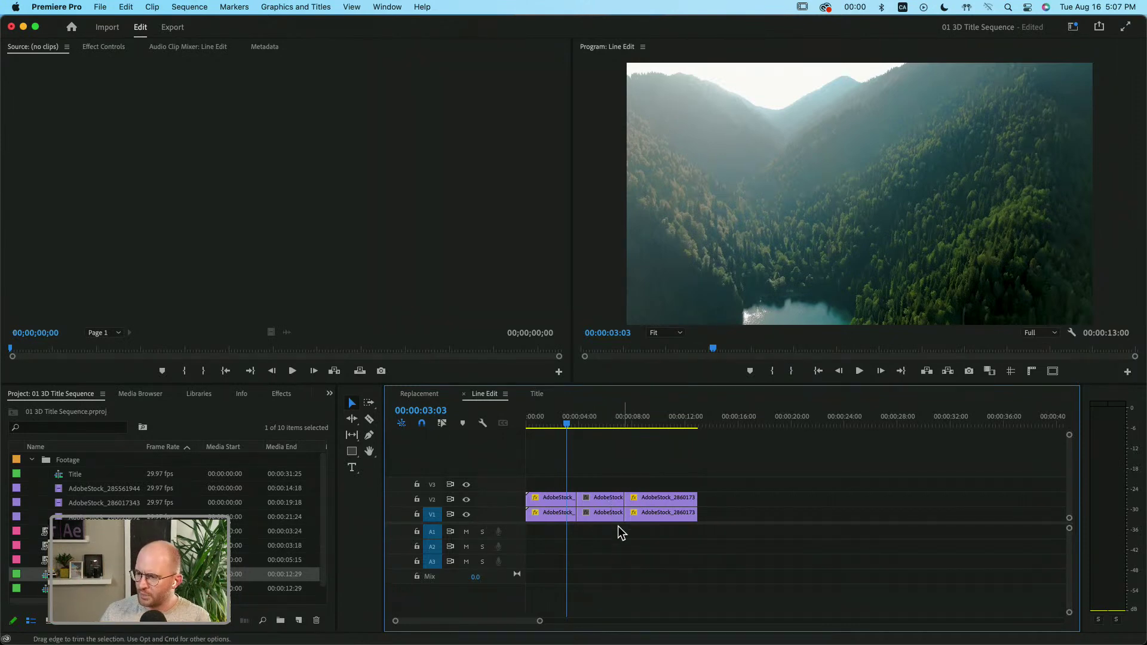
left_click_drag(540, 621, 433, 621)
left_click(668, 500)
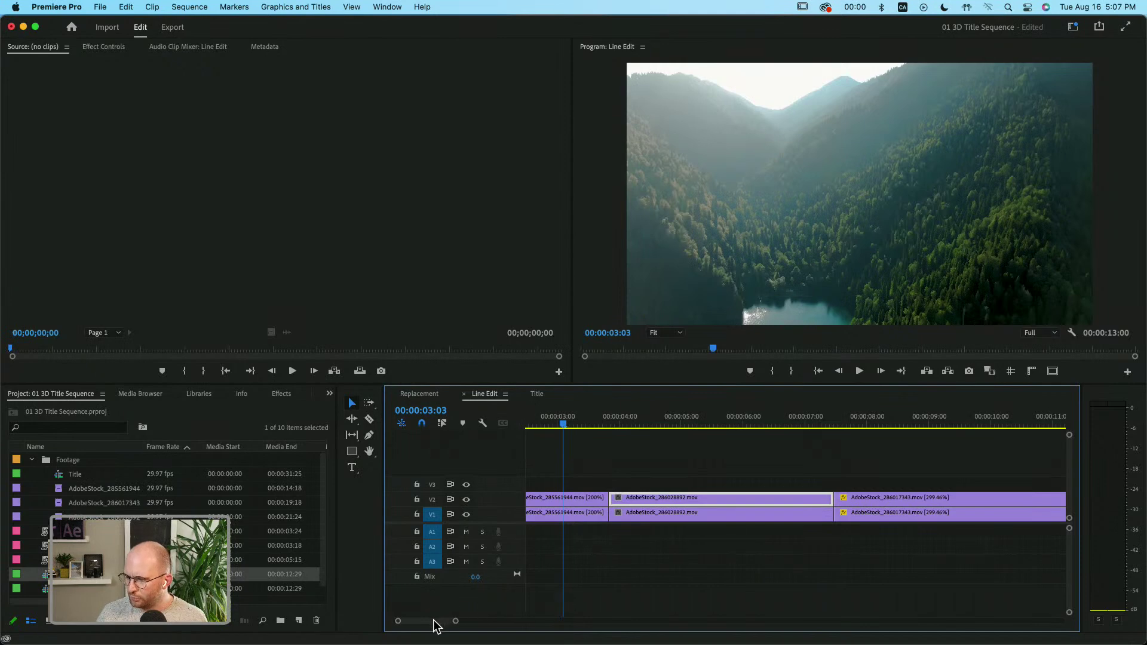
scroll(436, 623, "left", 3)
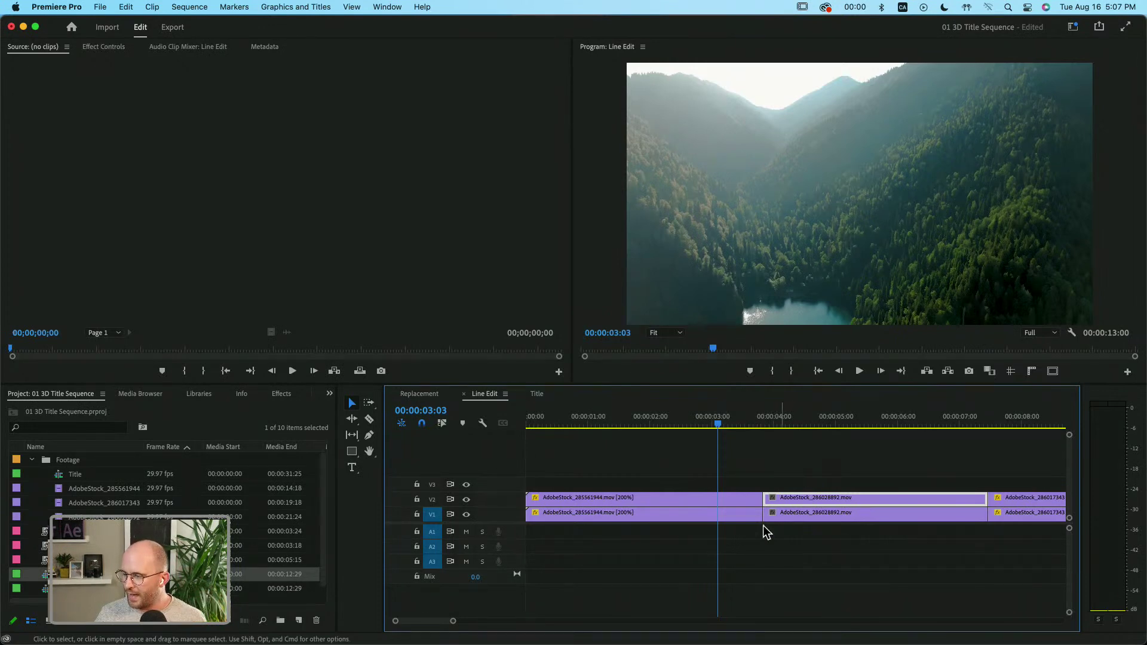
left_click_drag(453, 621, 500, 622)
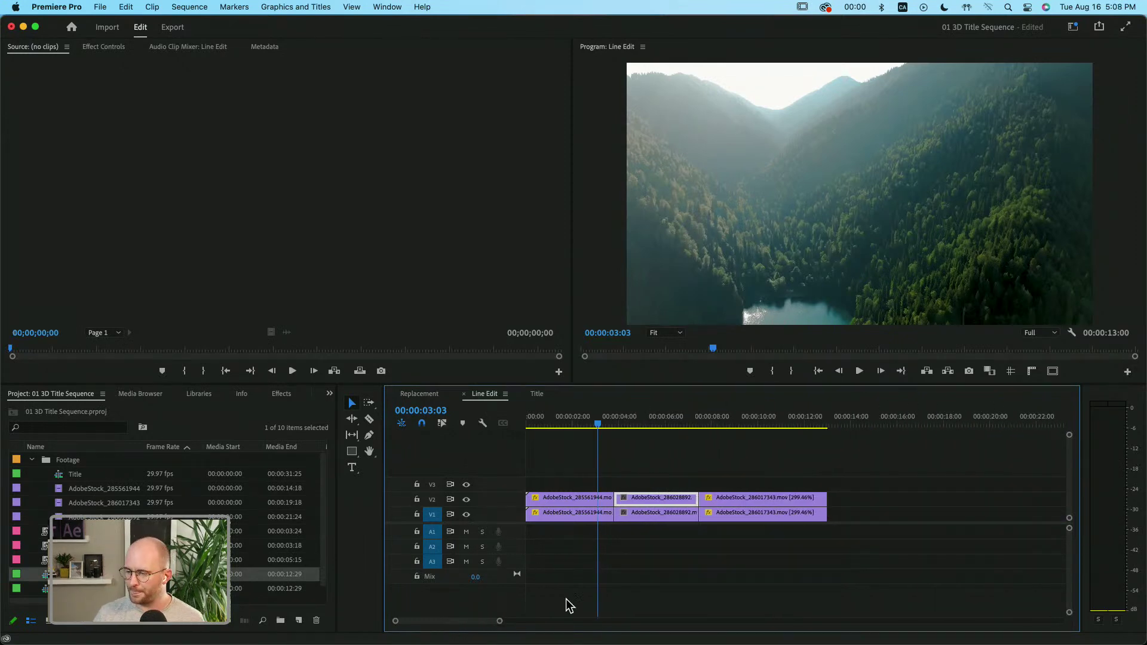
left_click(591, 587)
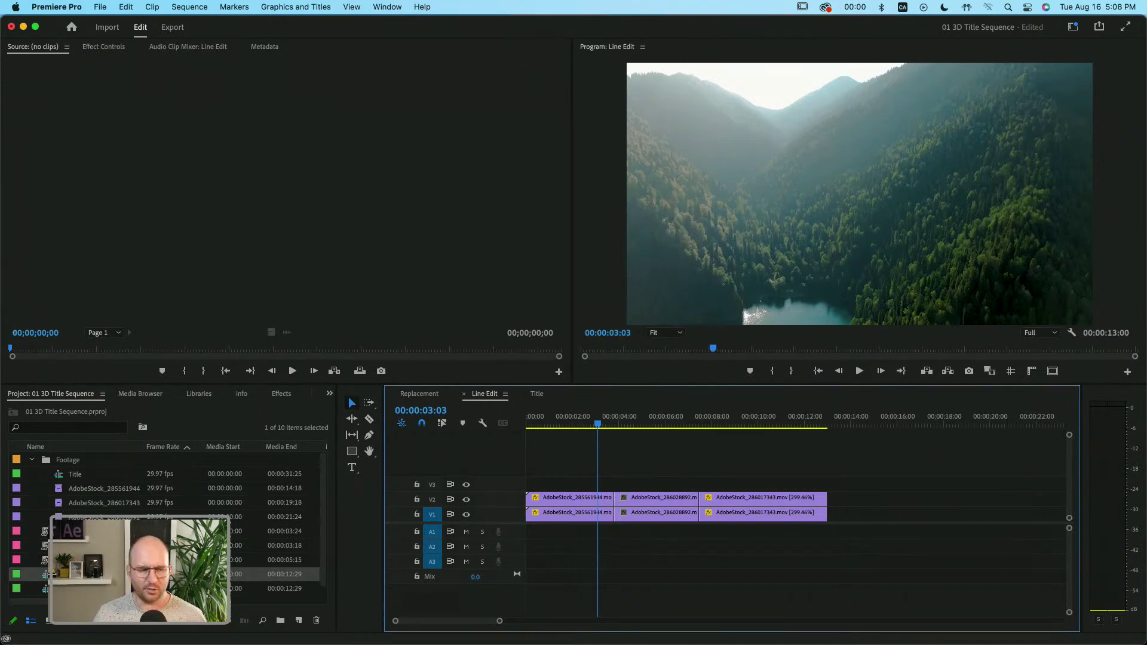
Switch to After Effects to look at the open 01 3D Title Sequence project, and return to Premiere Pro.
key("super+Tab")
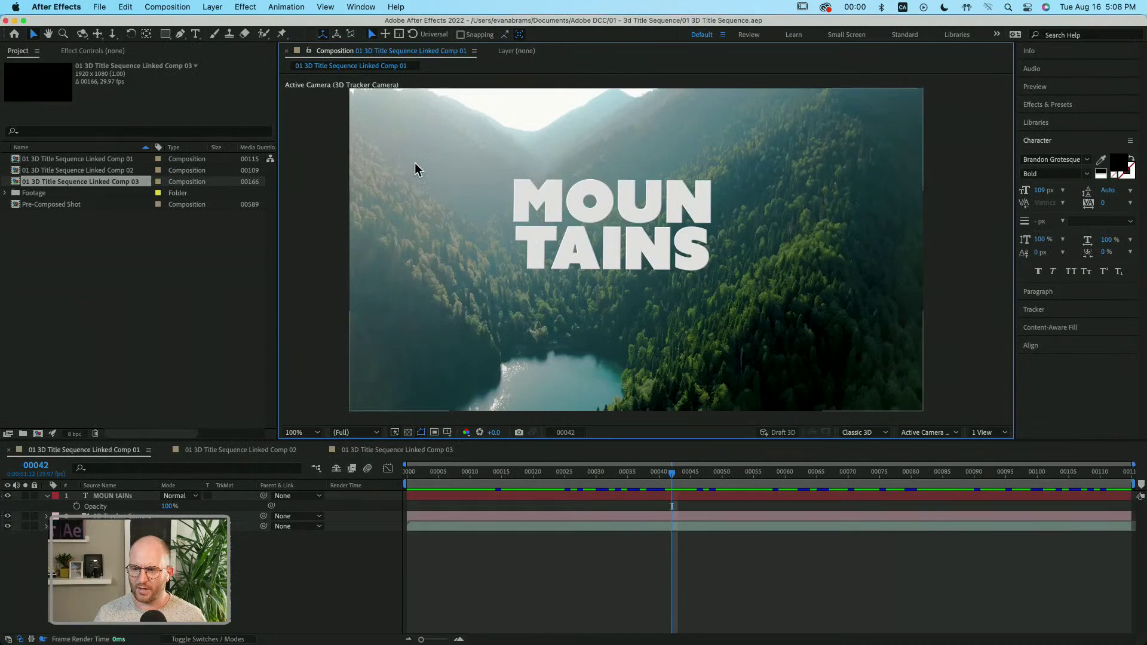
left_click(199, 296)
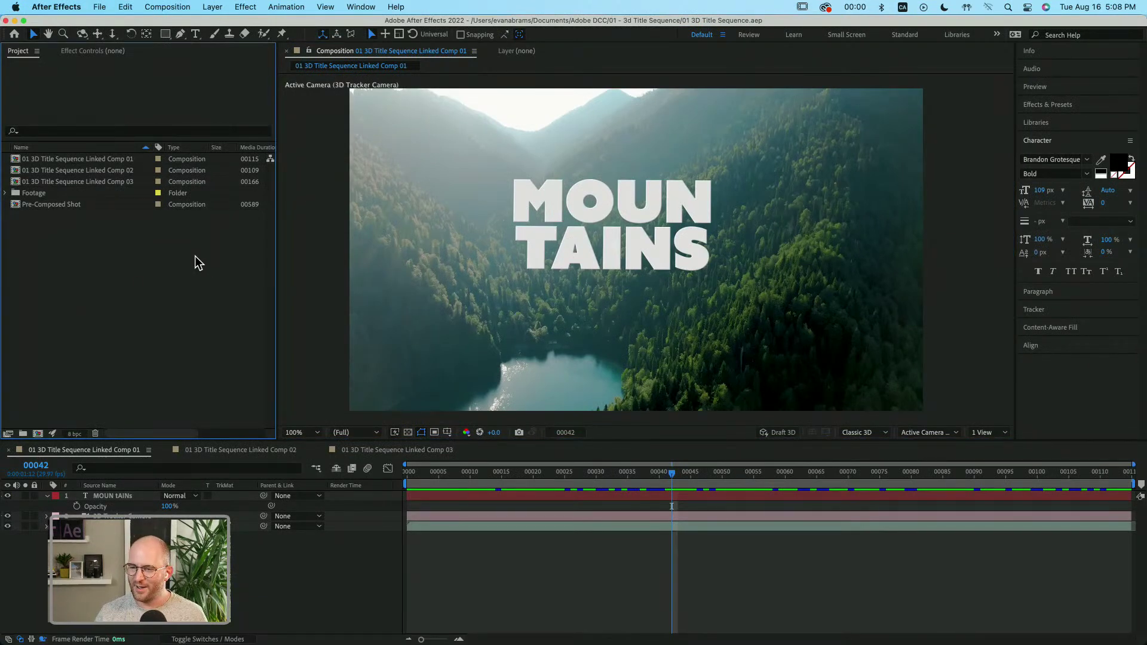
key("super+Tab")
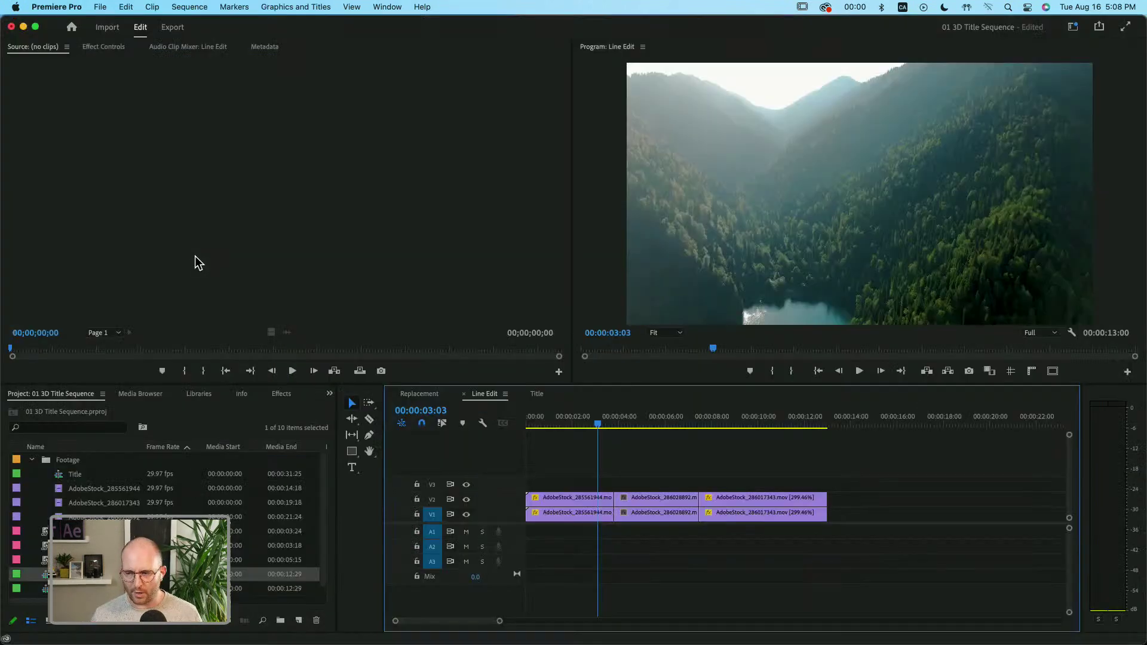
Look over the clip commands for the second V2 clip, and browse the Video apps in Creative Cloud before closing it.
right_click(635, 499)
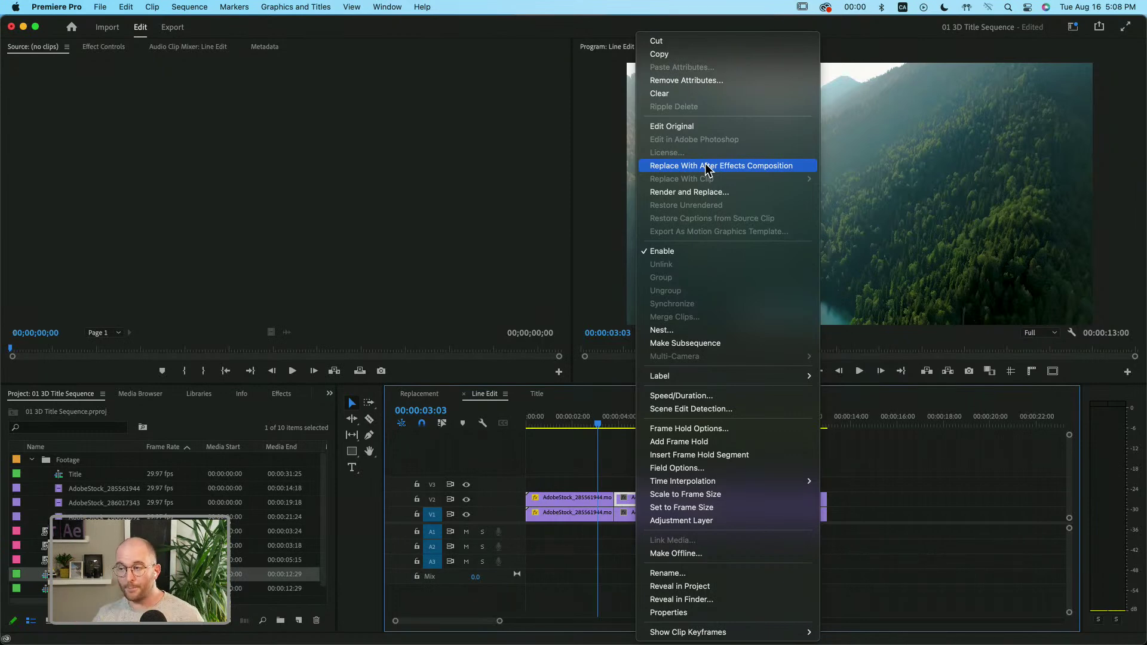
left_click(771, 167)
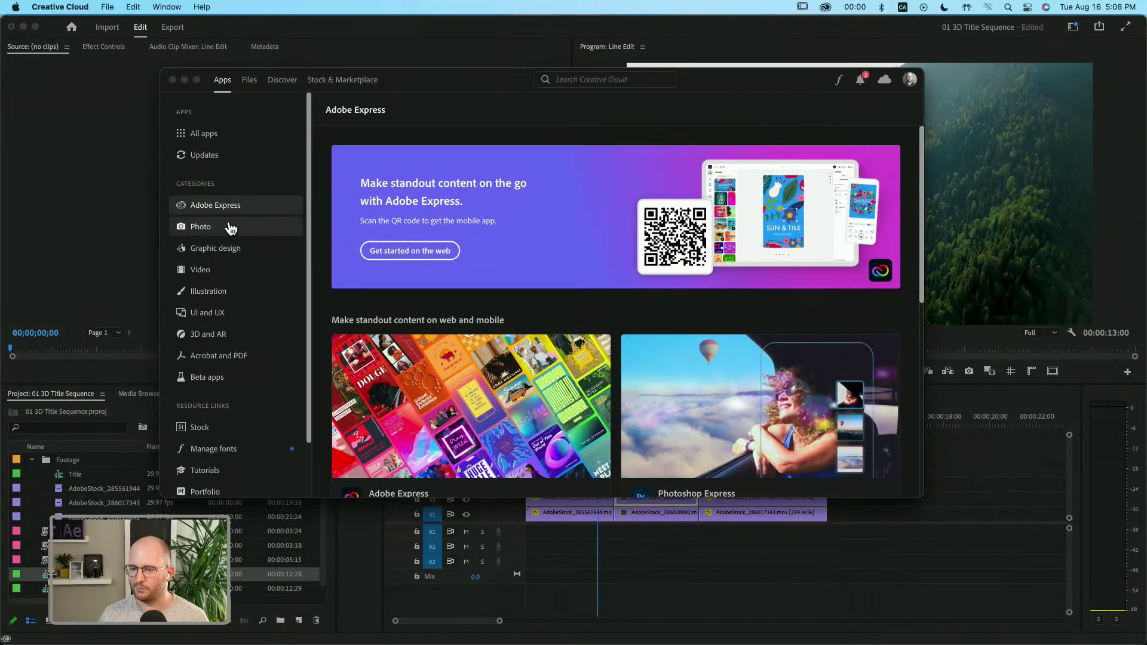
left_click(211, 270)
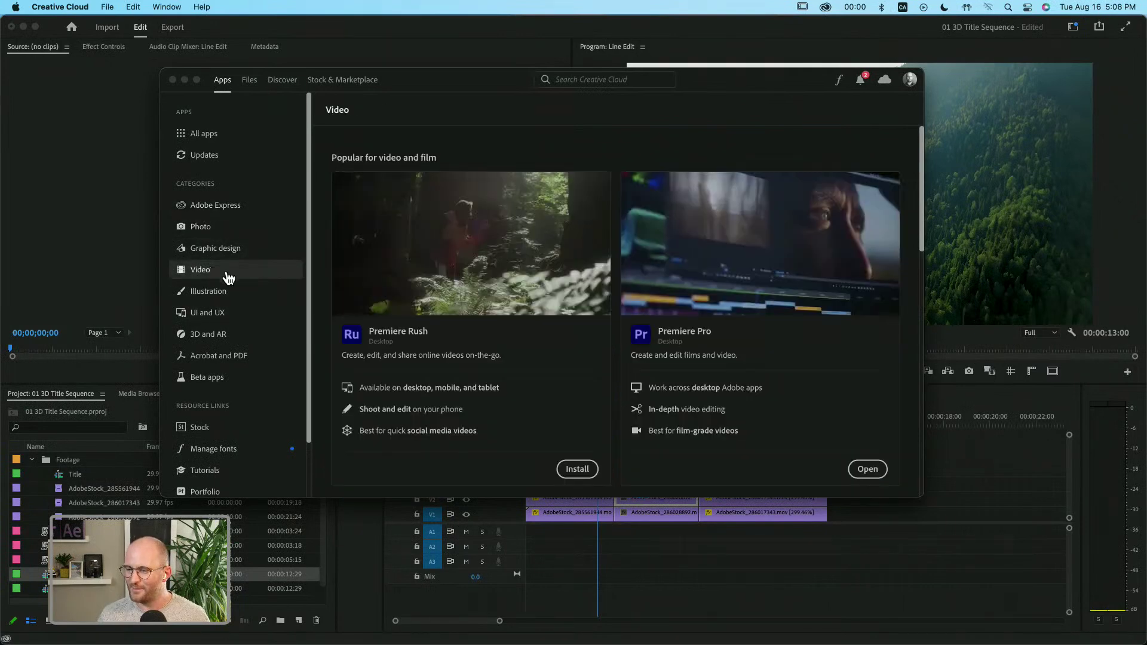
scroll(532, 328, "down", 3)
scroll(536, 332, "down", 5)
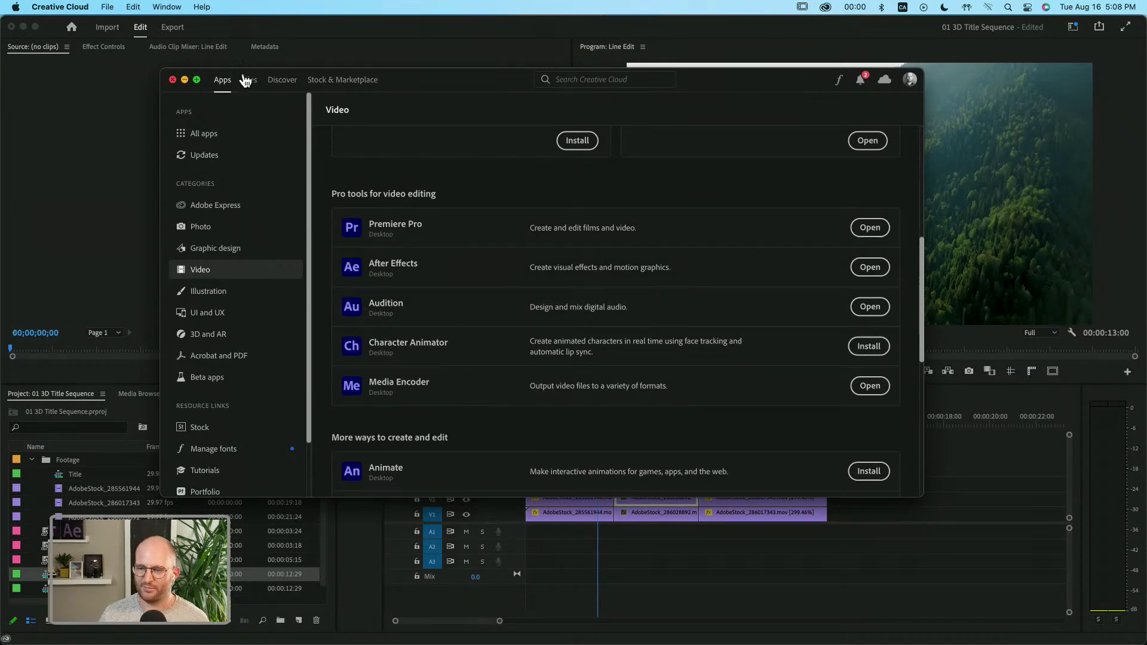
key("super+w")
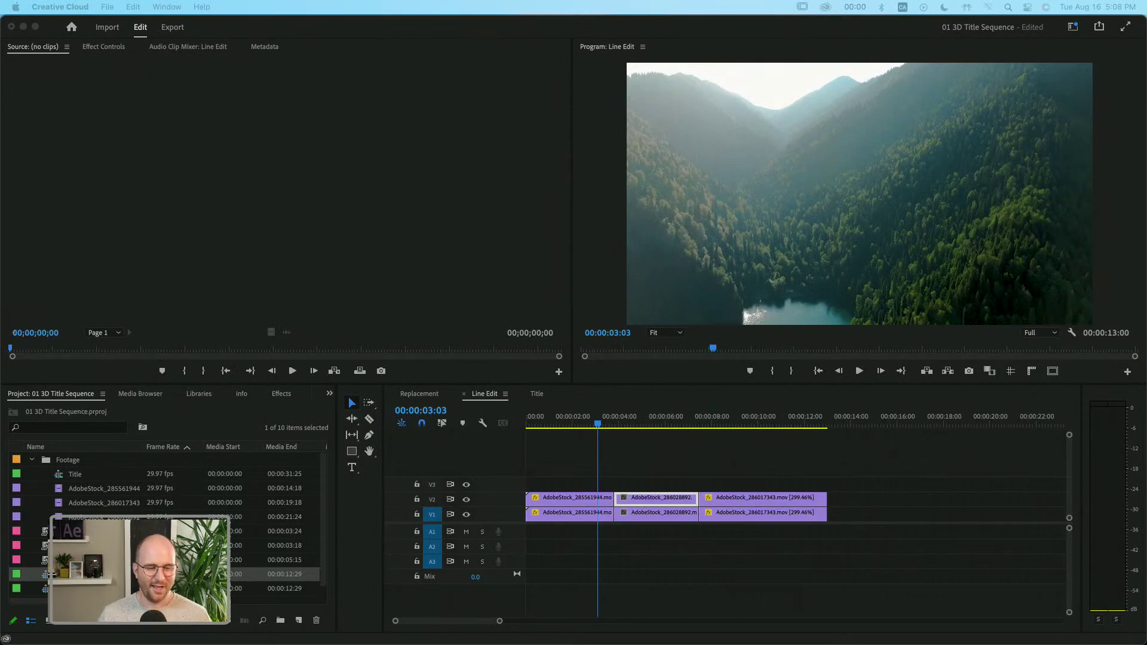
Return to Premiere Pro and replace the second clip on V2 with an After Effects composition.
left_click(712, 582)
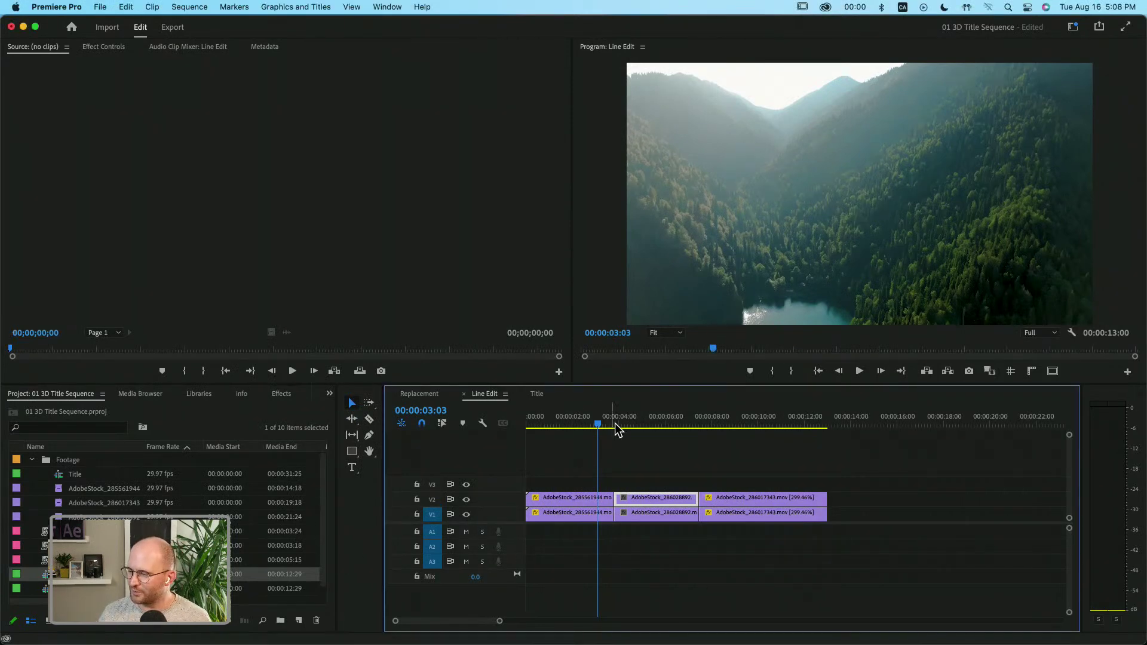
right_click(633, 505)
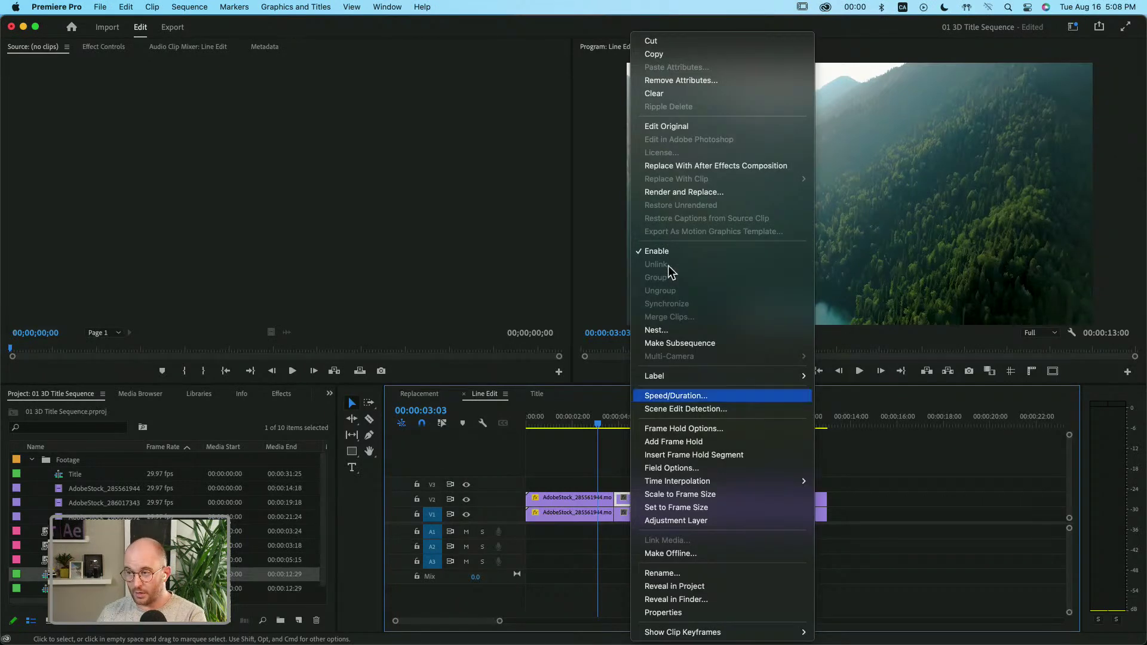
left_click(705, 167)
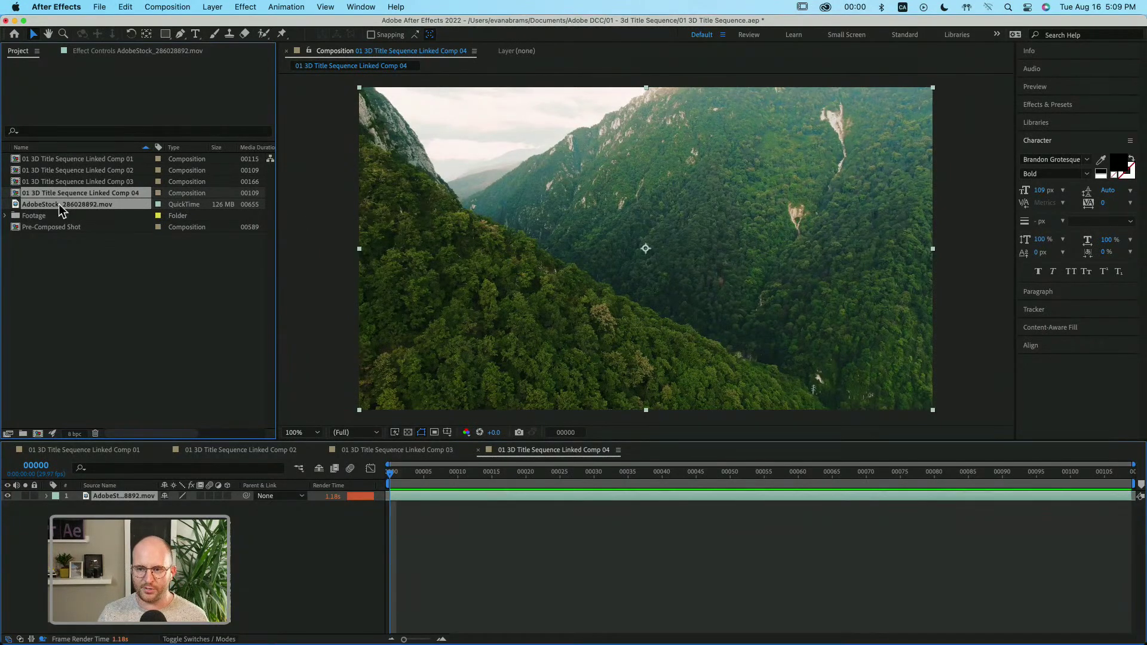
Group 01 3D Title Sequence Linked Comp 04 and AdobeStock_286028892.mov in a new project folder named "SHow Elements".
left_click_drag(70, 209, 26, 439)
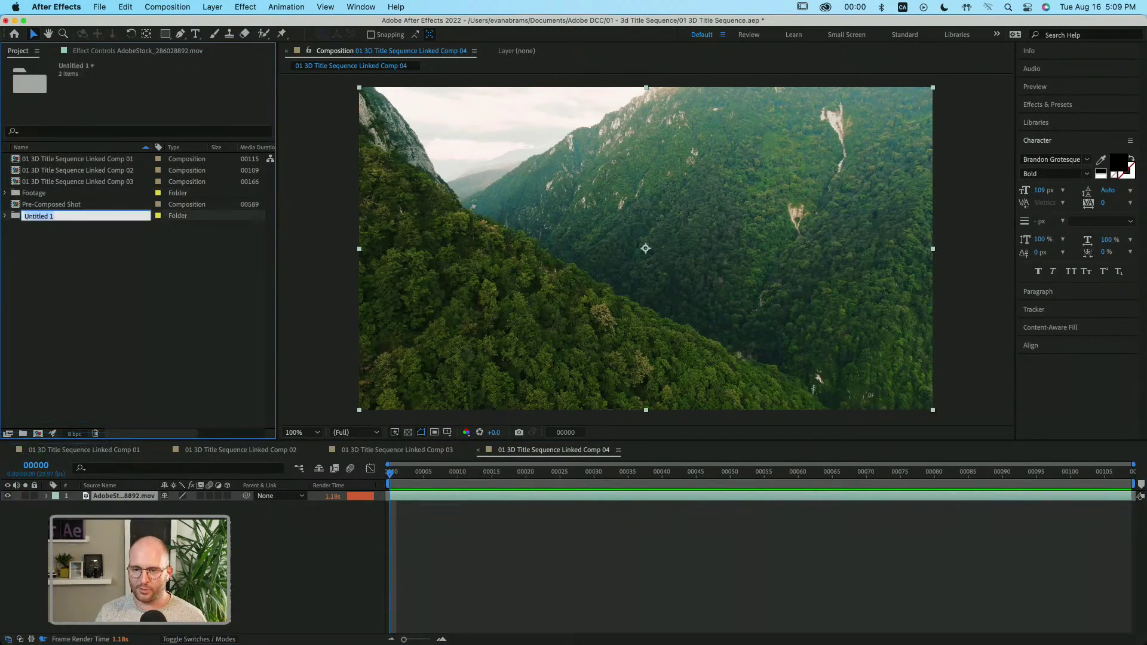
left_click(9, 238)
left_click(6, 216)
double_click(37, 218)
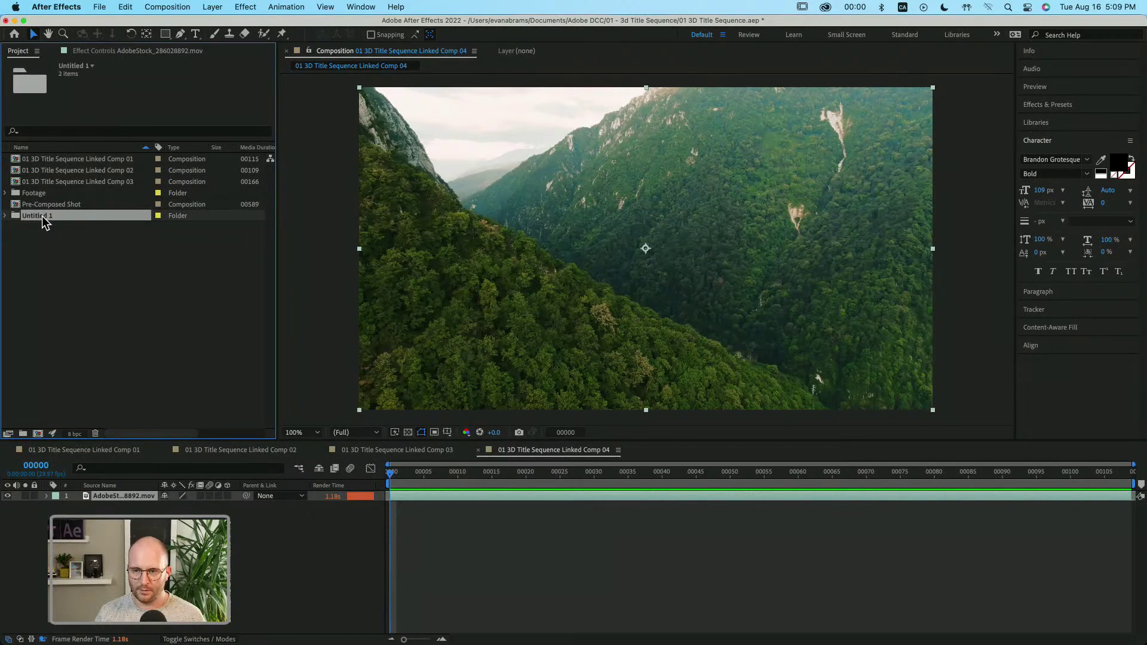
double_click(42, 216)
key("Return")
type("SHow Elements")
key("Return")
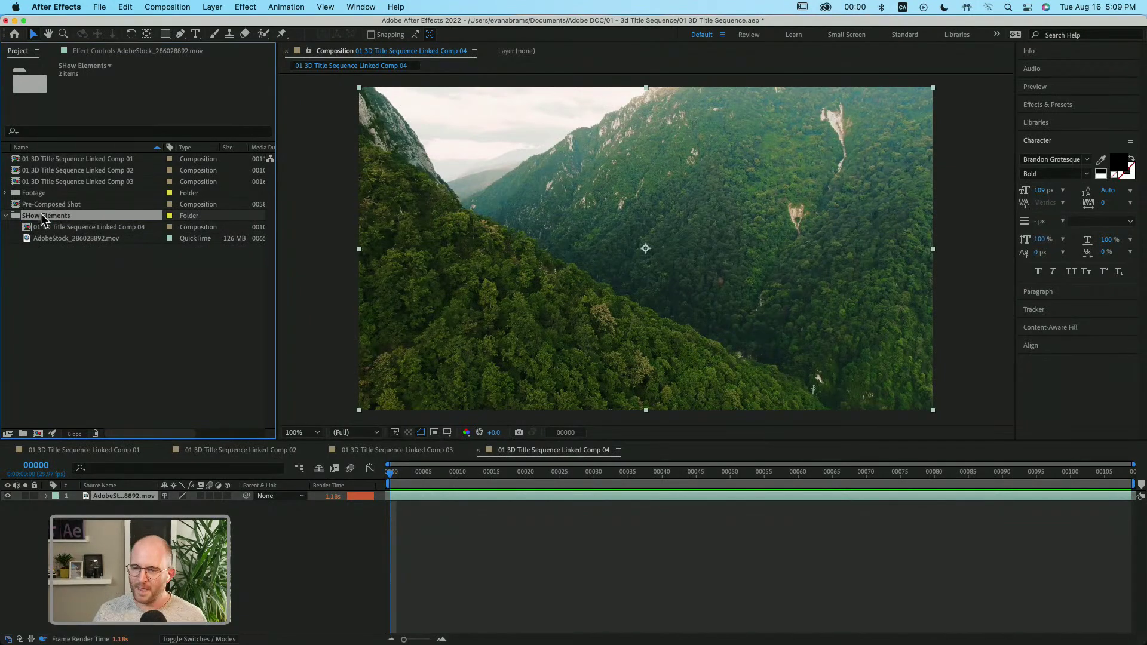
left_click(78, 228)
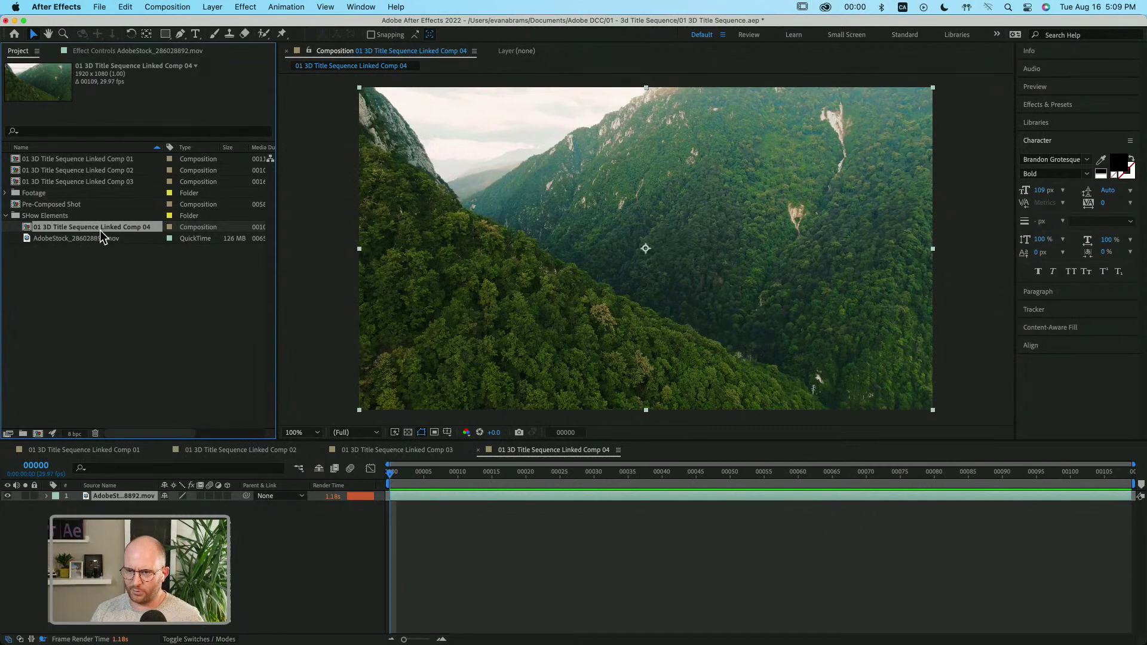
left_click(136, 256)
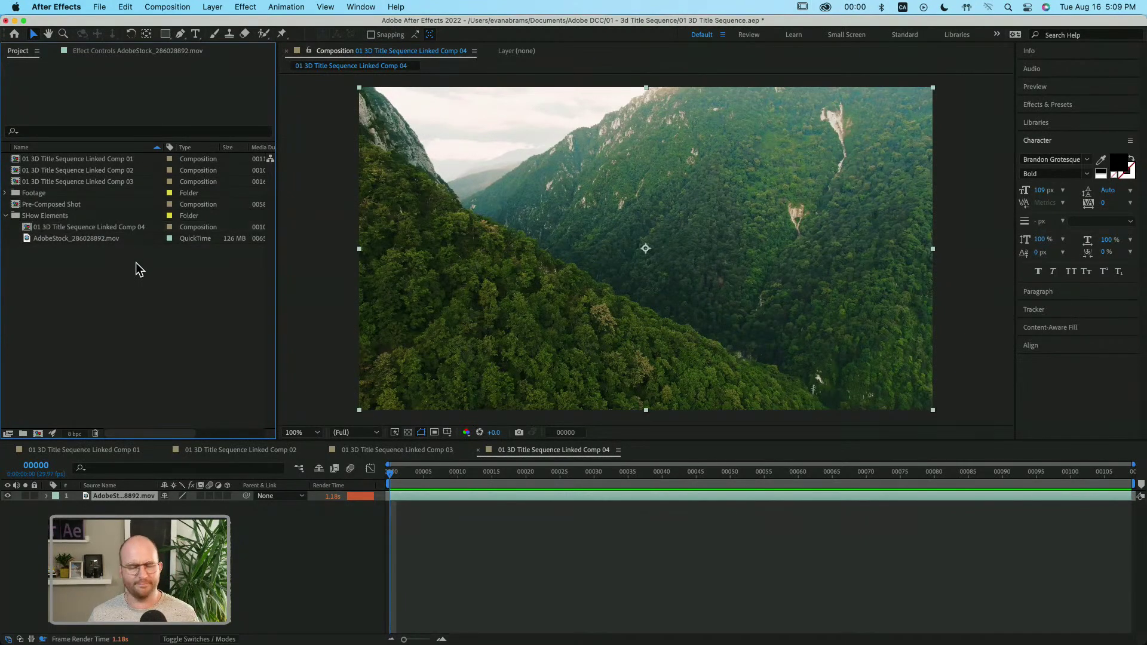
Switch to Premiere Pro, view the linked composition on V2 at 00:00:05:00, and go back to Linked Comp 04 in After Effects.
key("super+Tab")
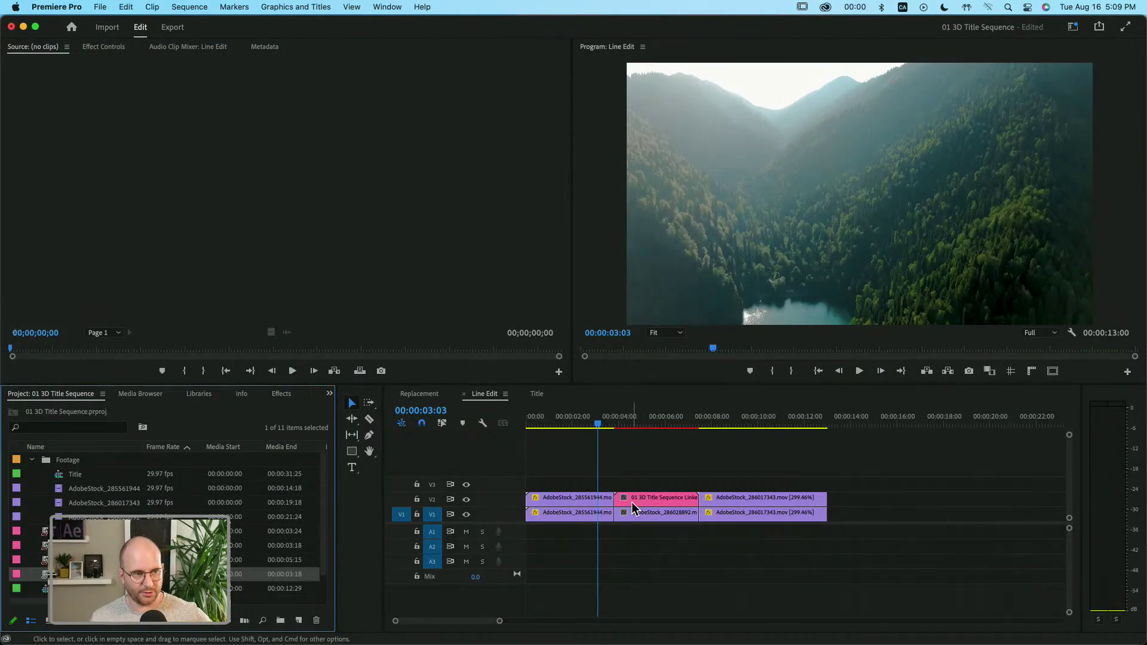
left_click(649, 497)
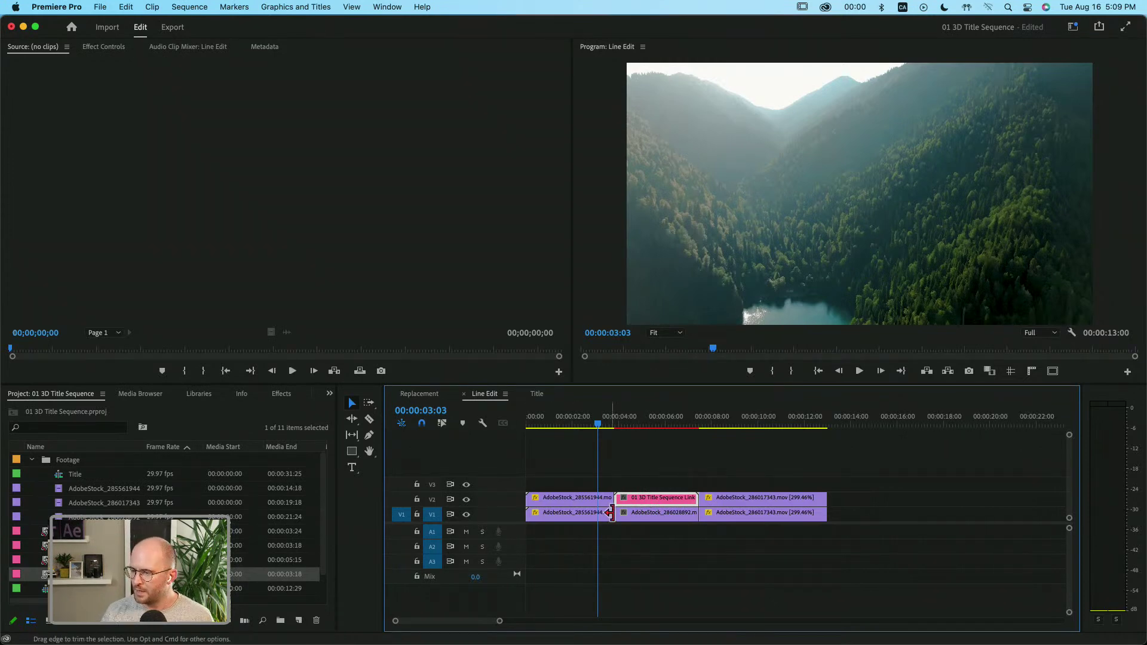
left_click_drag(637, 428, 642, 428)
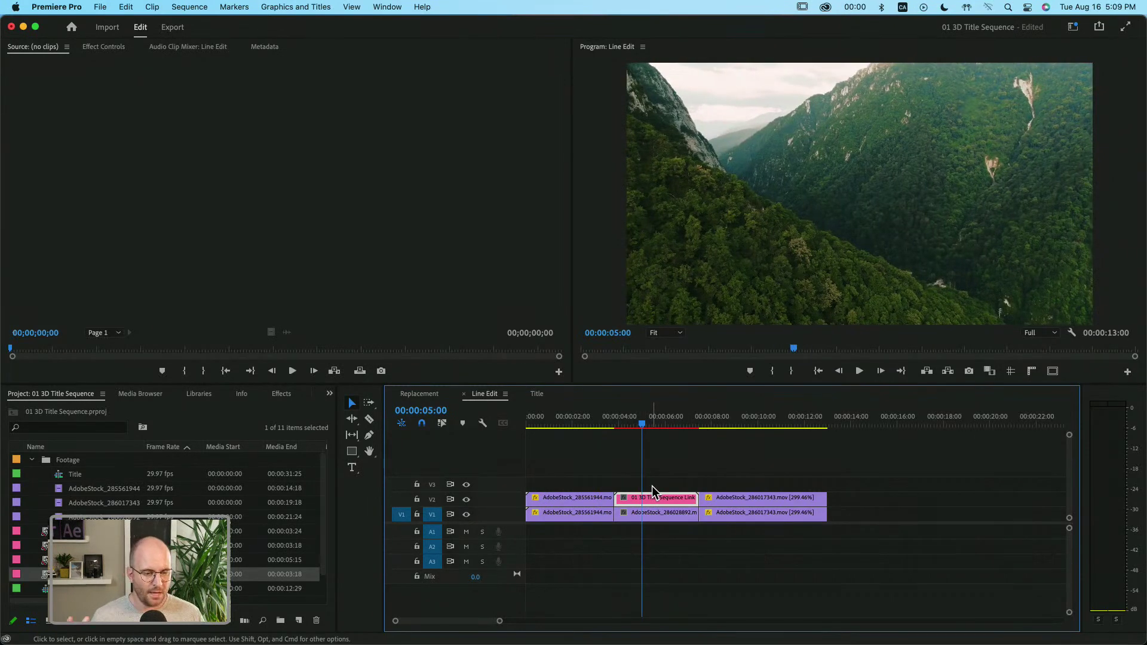
double_click(651, 487)
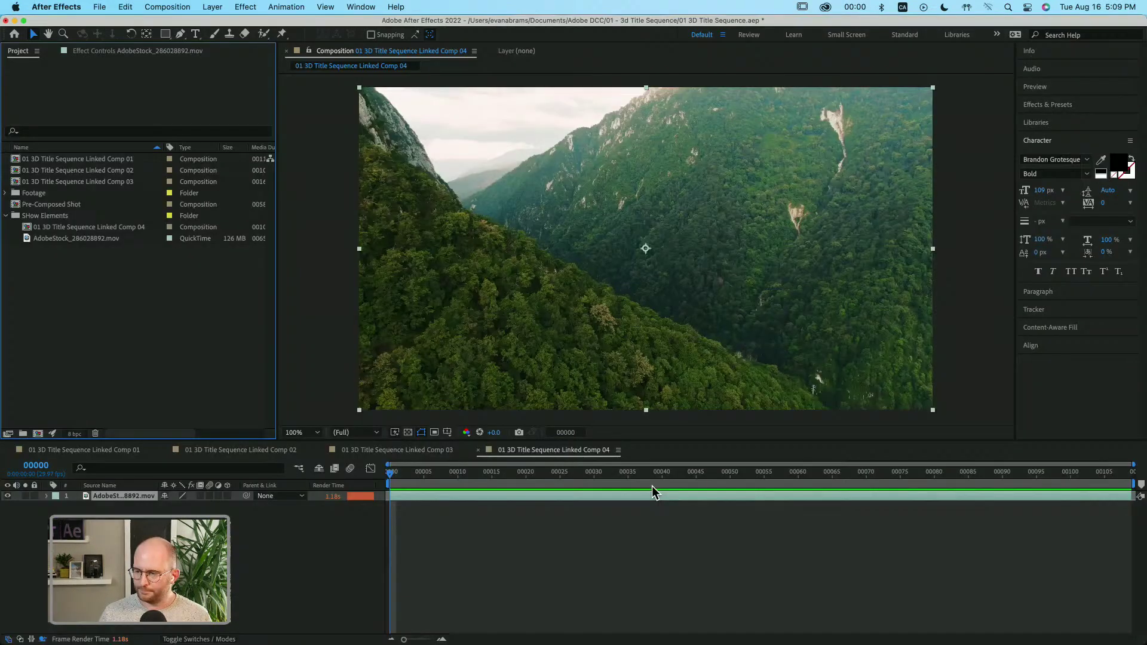
Apply the Colorama effect to the AdobeStock_286028892.mov layer in Linked Comp 04 at frame 43 and save the project.
left_click_drag(471, 474, 686, 519)
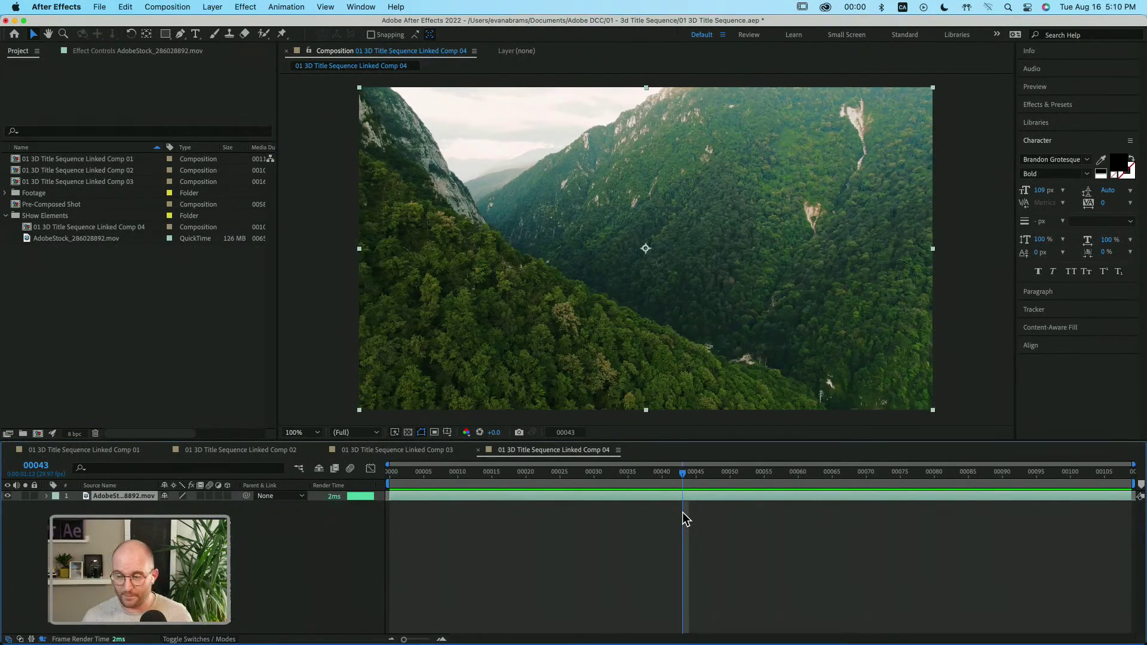
left_click(1035, 109)
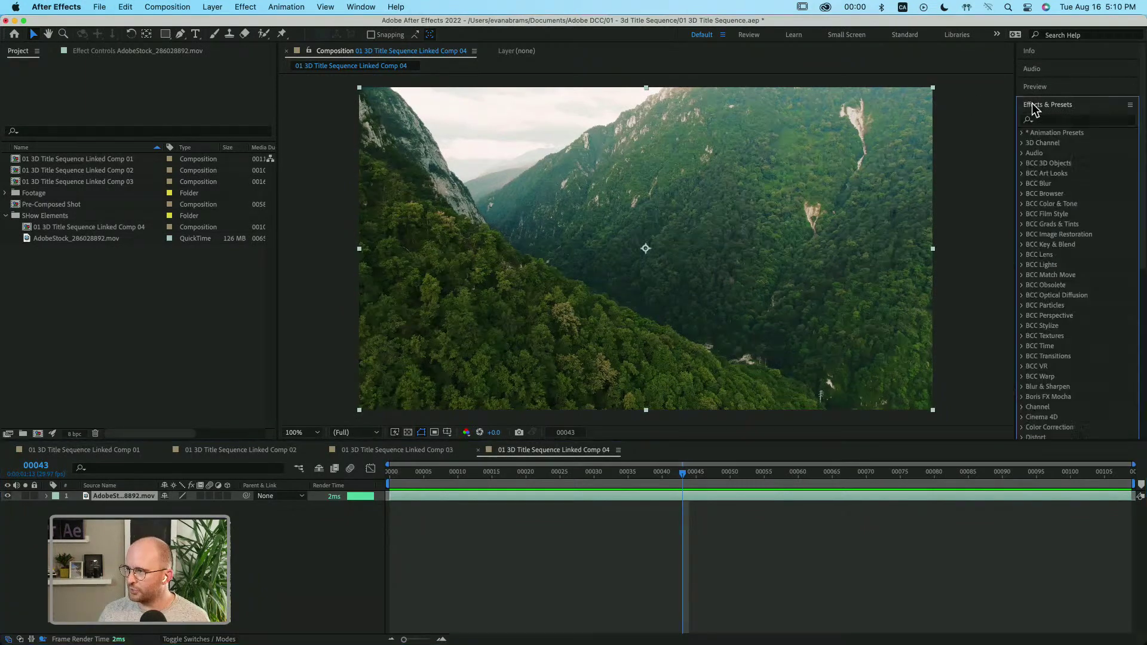
left_click(1040, 119)
type("coloram")
left_click_drag(1062, 143, 717, 251)
key("super+s")
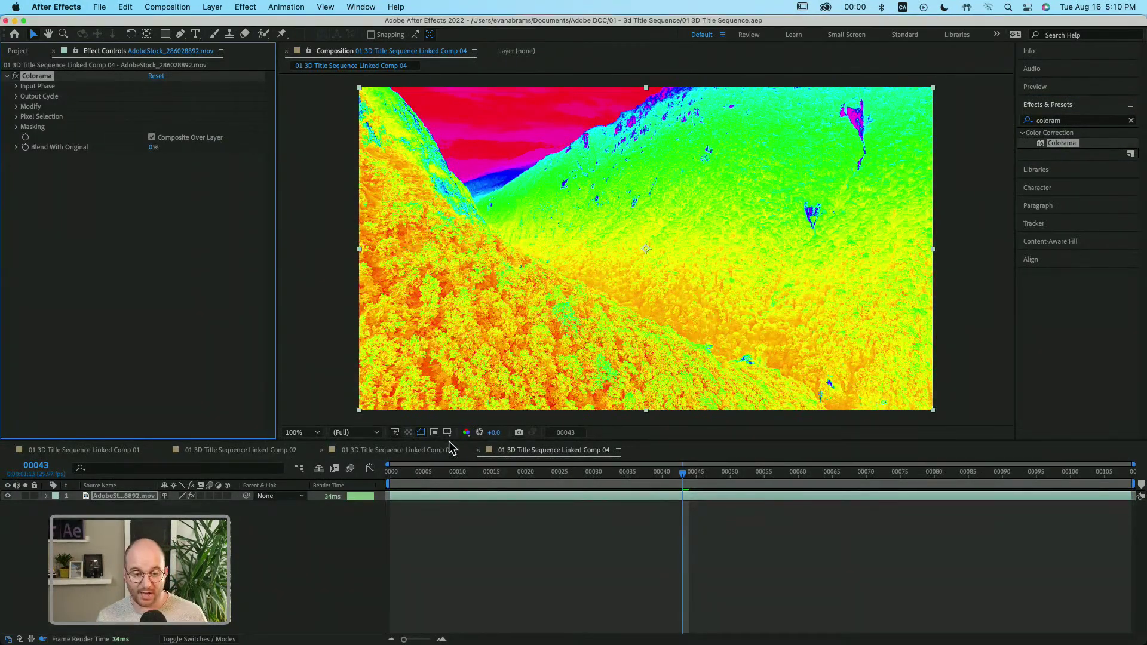
Switch to Premiere Pro, view the recoloured linked composition from V2 as a source clip, and return to After Effects.
key("super+Tab")
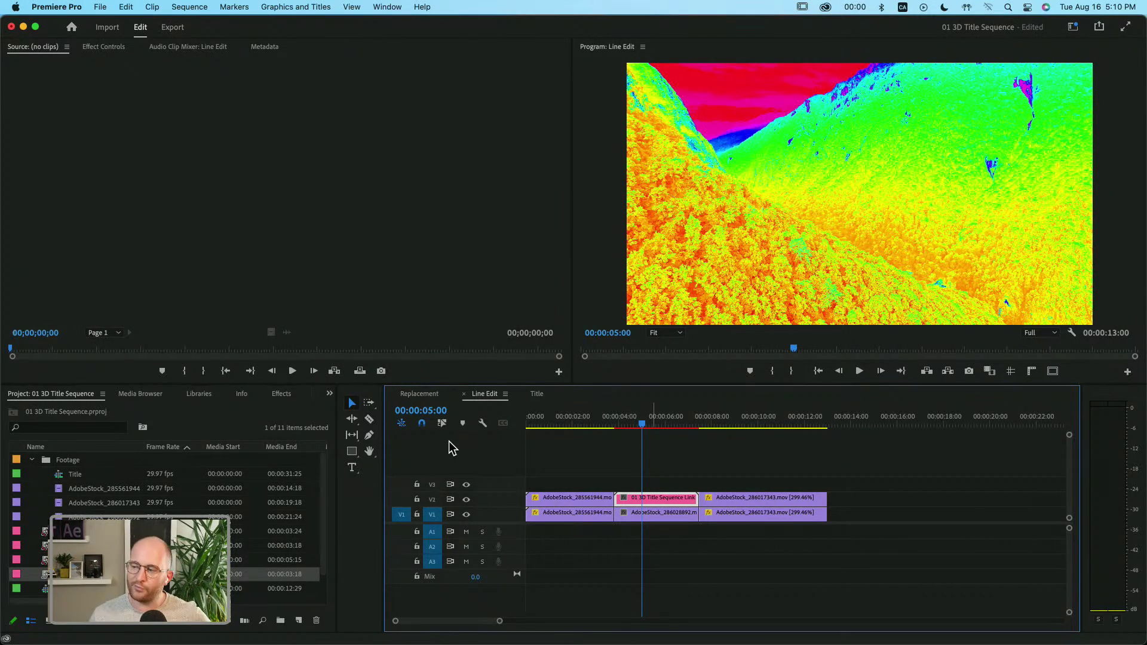
double_click(648, 499)
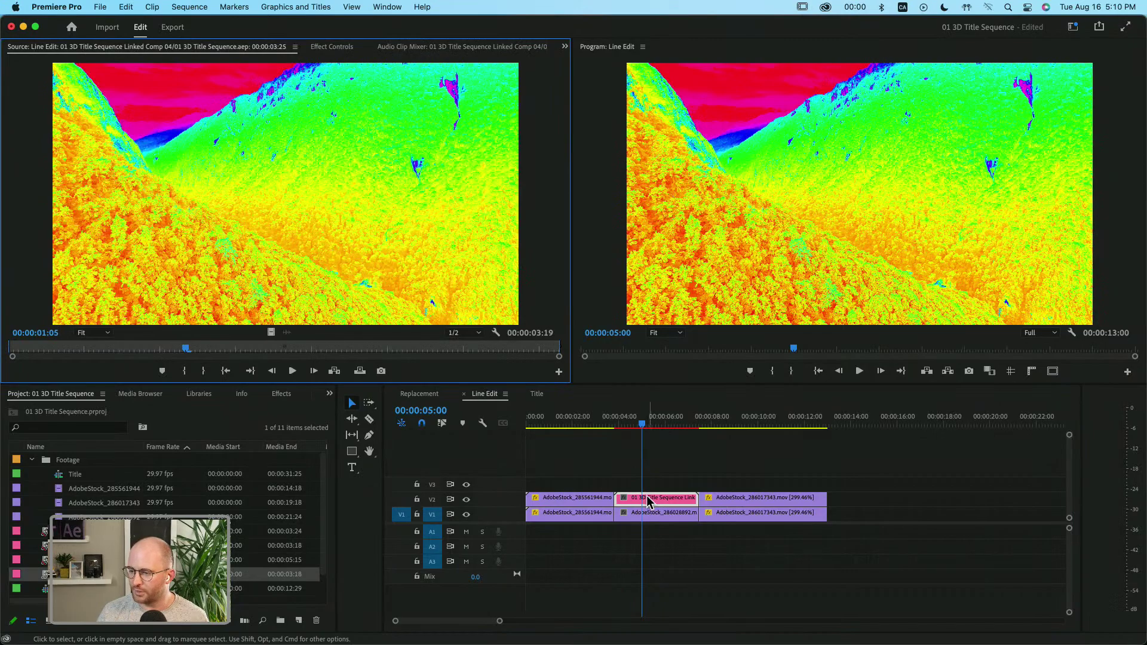
key("super+Tab")
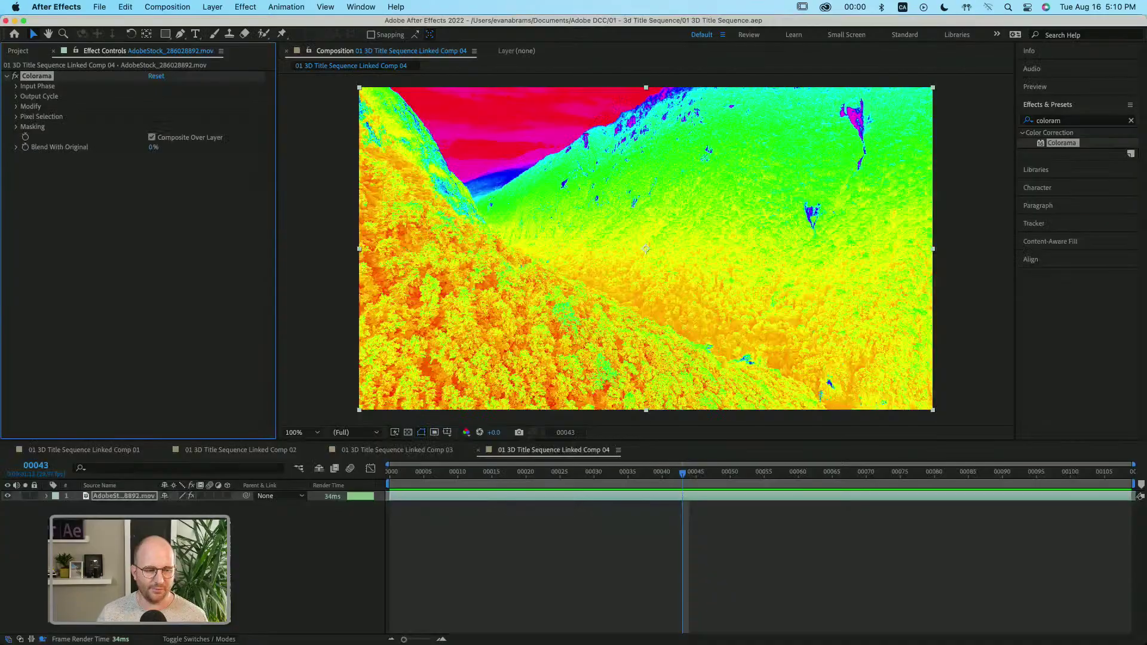
Remove the Colorama effect from the mountain footage and reselect the layer.
left_click(30, 76)
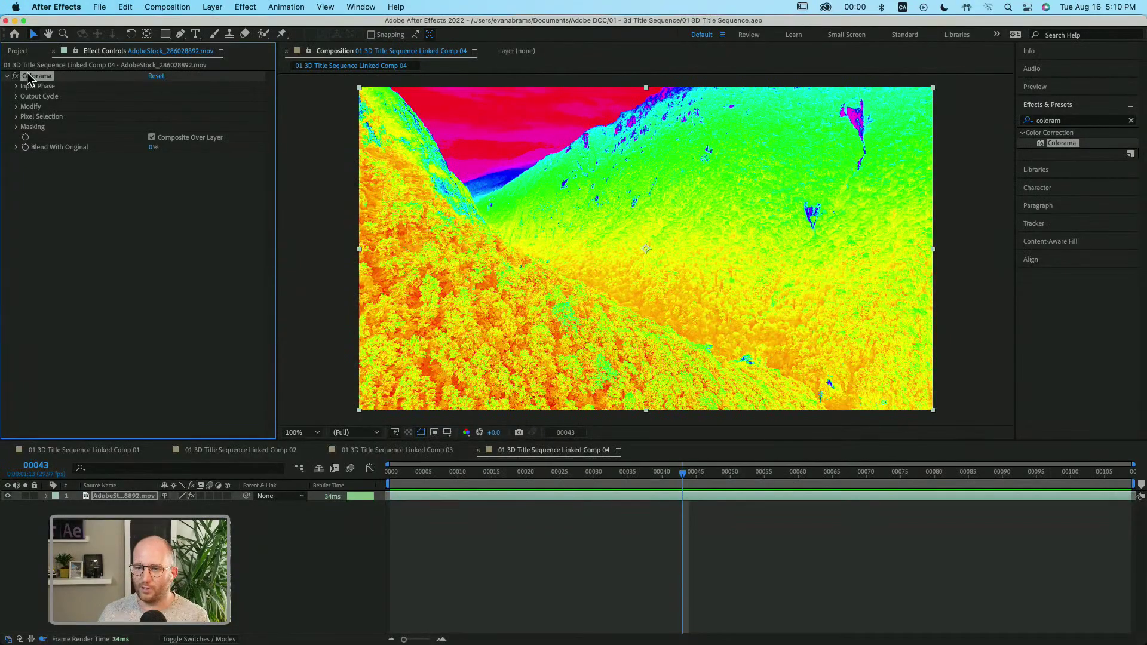
key("Delete")
left_click(633, 564)
left_click(633, 494)
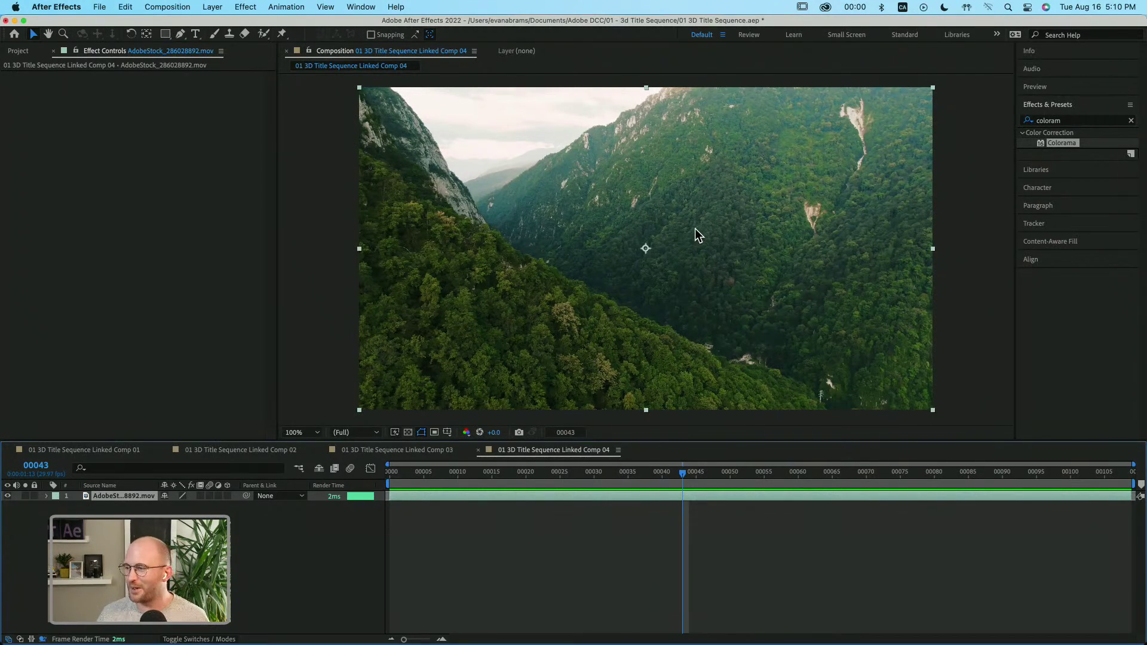
Show the tracking controls at a wider size and run Track Camera on the AdobeStock_286028892.mov layer.
left_click(361, 8)
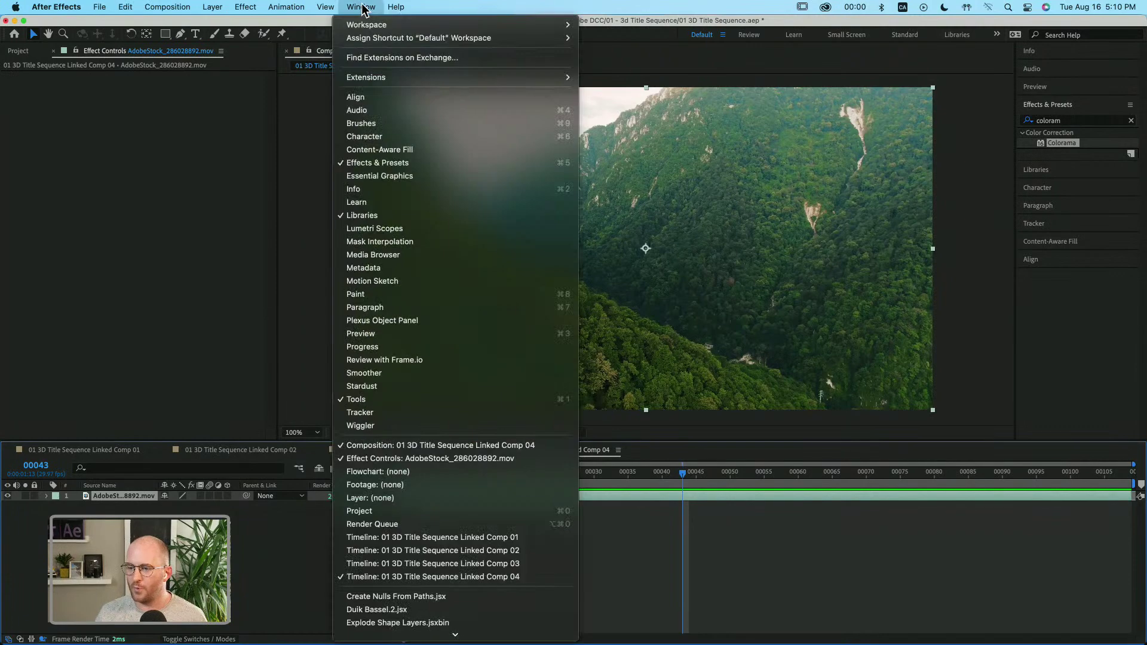
left_click(375, 413)
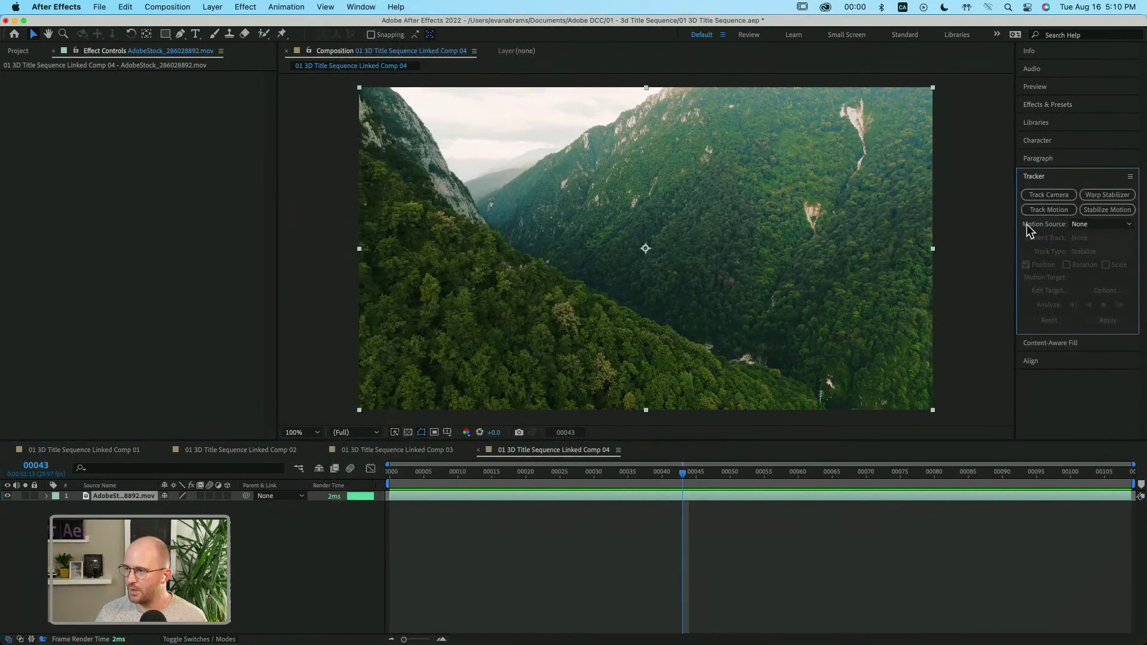
left_click_drag(1015, 174, 995, 185)
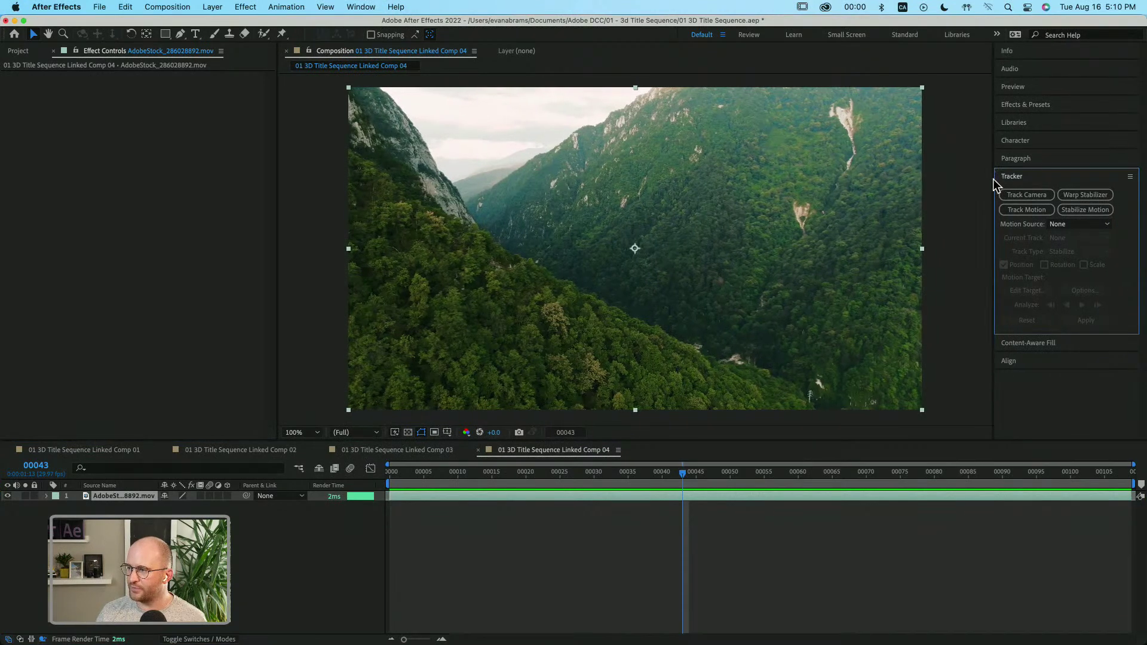
left_click(750, 496)
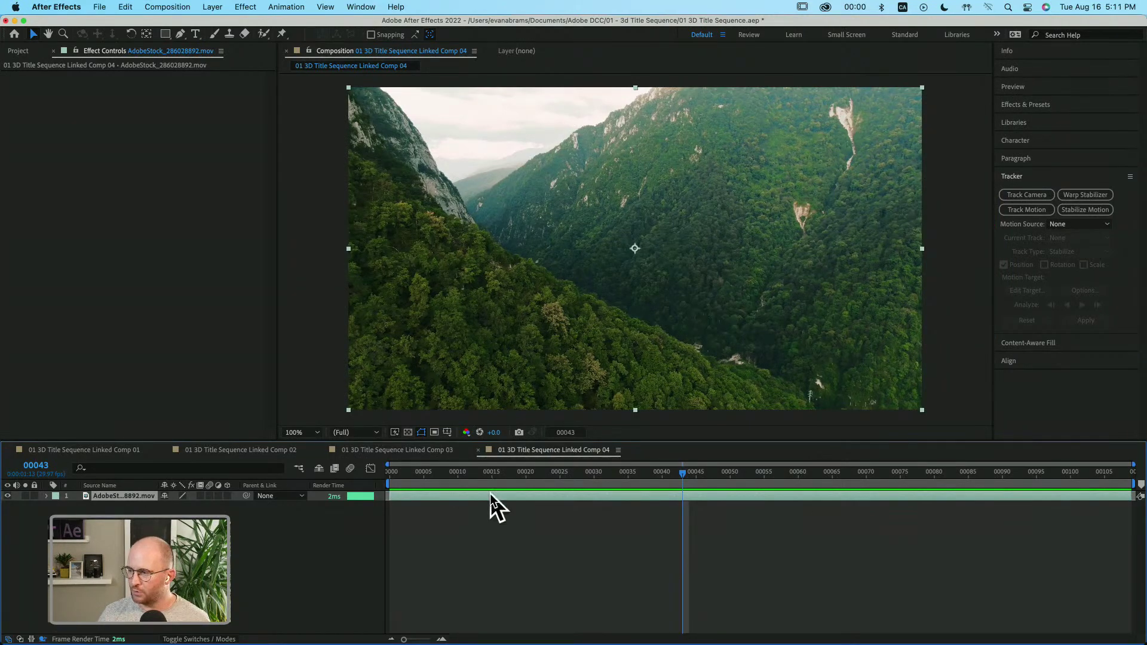
left_click(1017, 198)
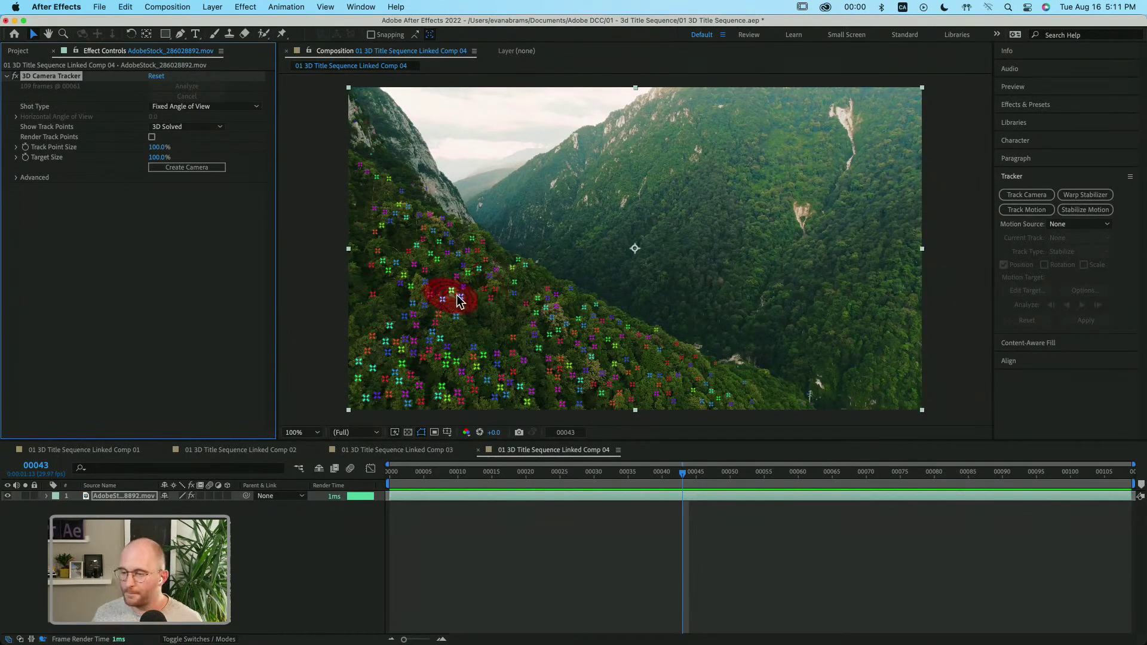
Examine the solved track points up to frame 56, and look over the 3D Camera Tracker's Advanced, Solve Method and Shot Type options.
left_click(573, 474)
left_click_drag(573, 478, 771, 473)
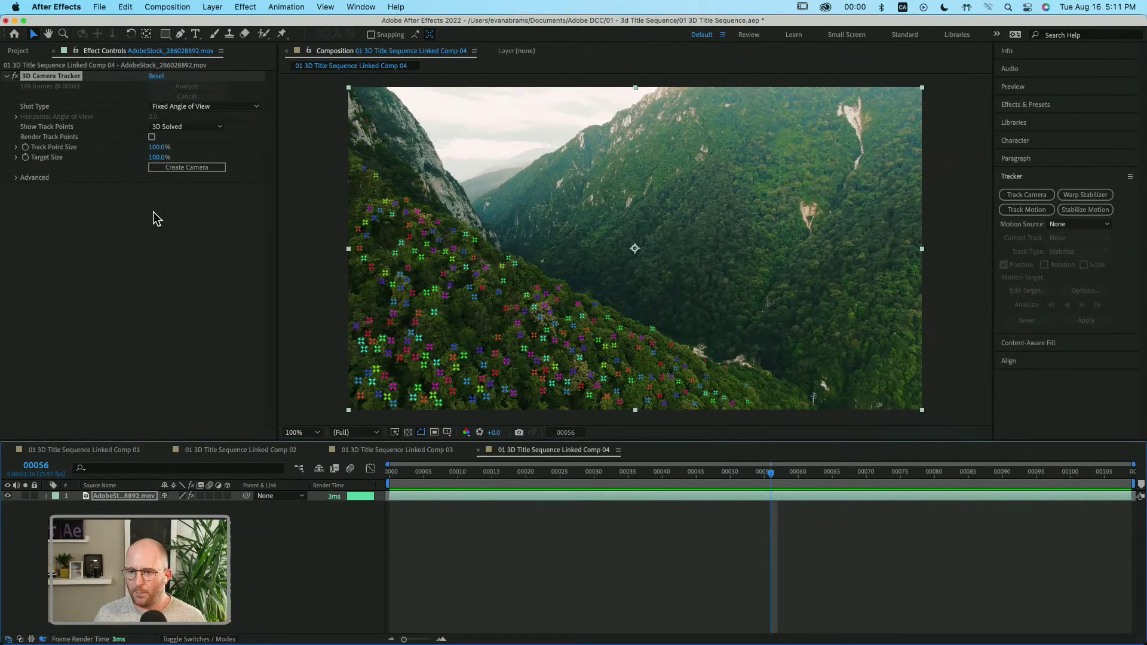
left_click(16, 177)
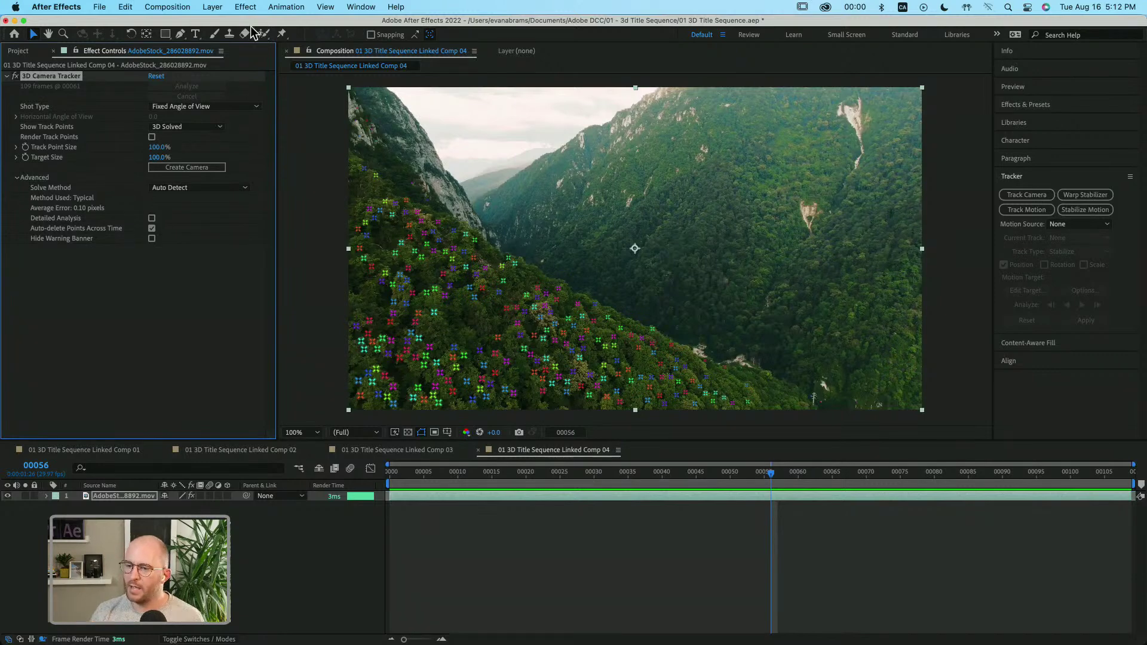
left_click(189, 192)
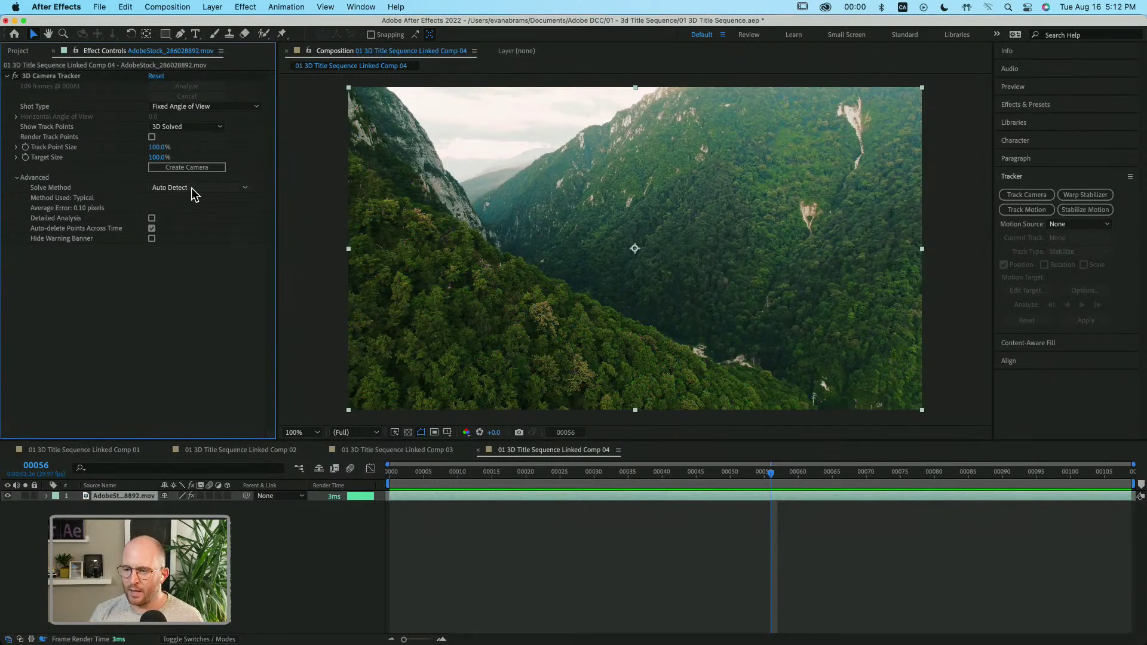
left_click(191, 188)
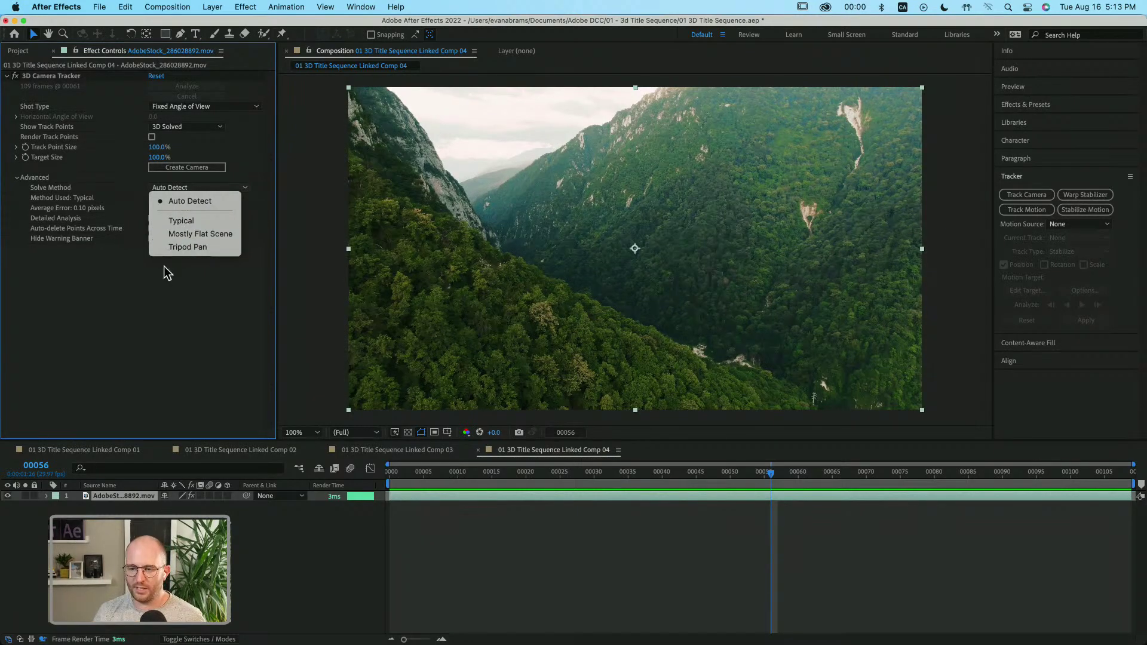
left_click(163, 294)
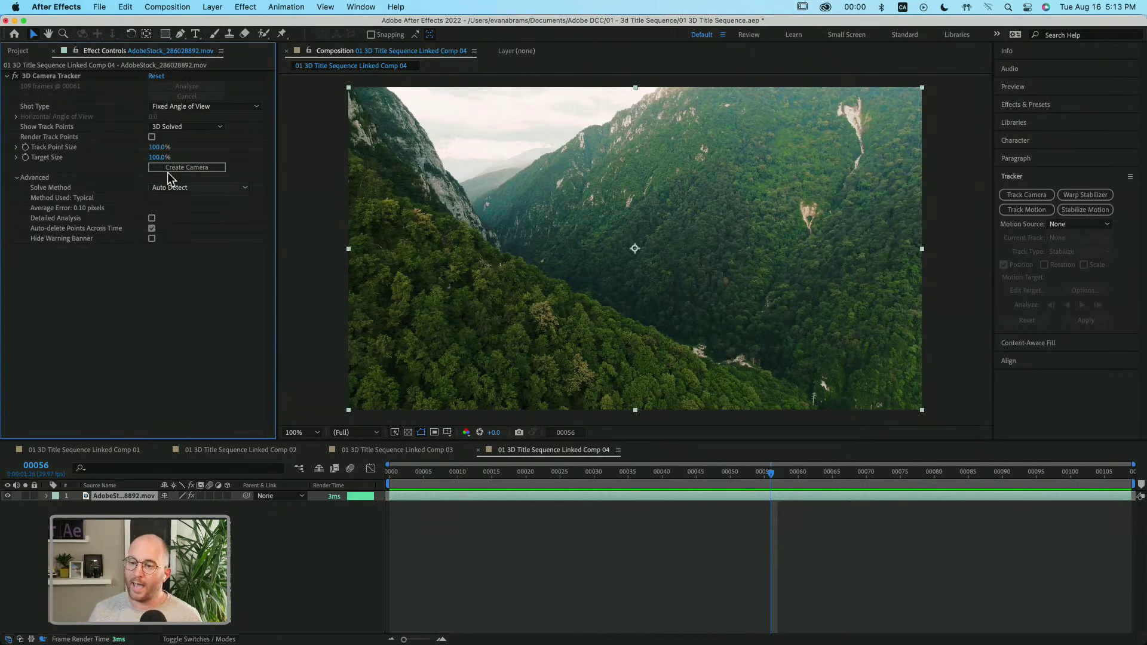
left_click(180, 107)
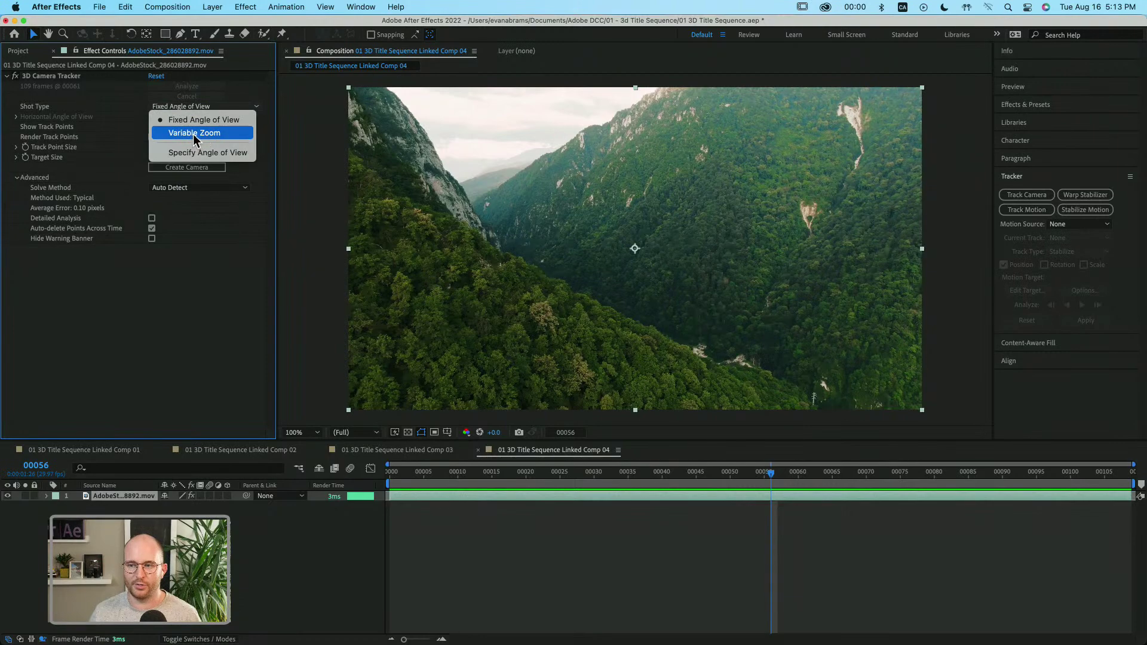
left_click(202, 244)
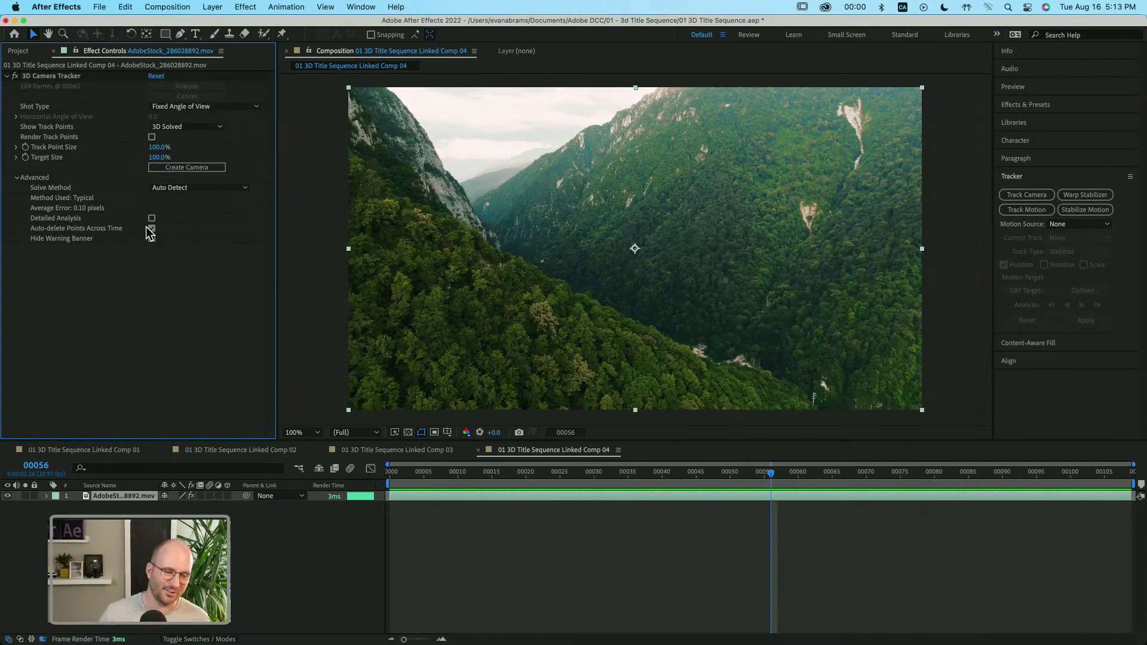
Create a solid and camera from three track points on the tree-covered ridge line at frame 50.
left_click_drag(598, 475, 744, 472)
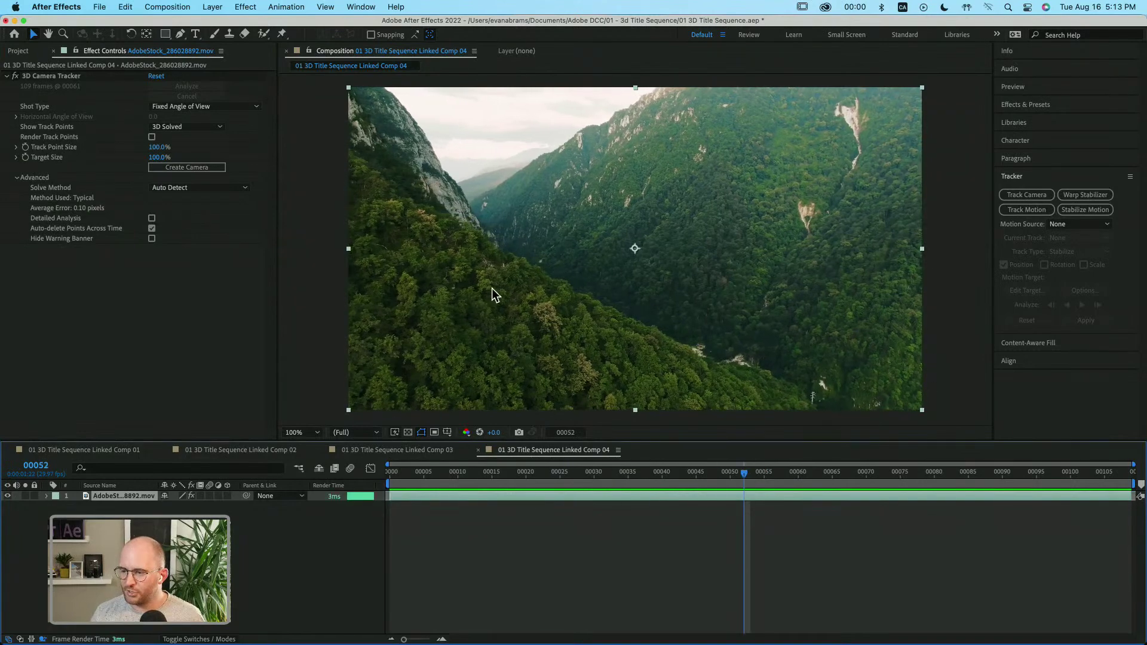
left_click(52, 76)
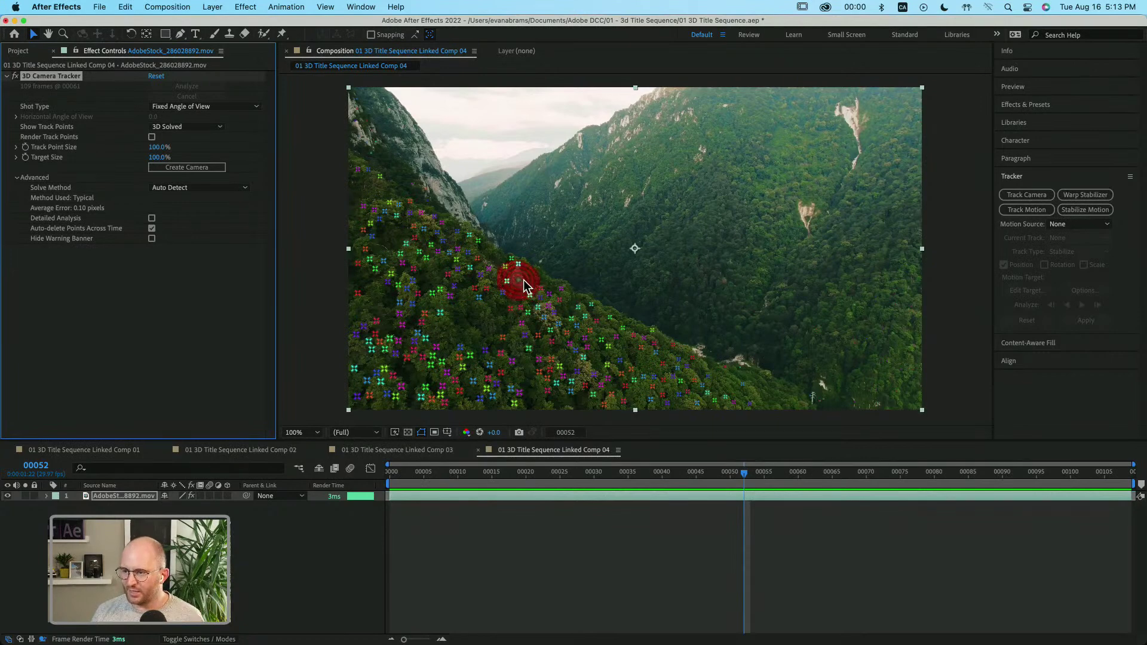
left_click(571, 306)
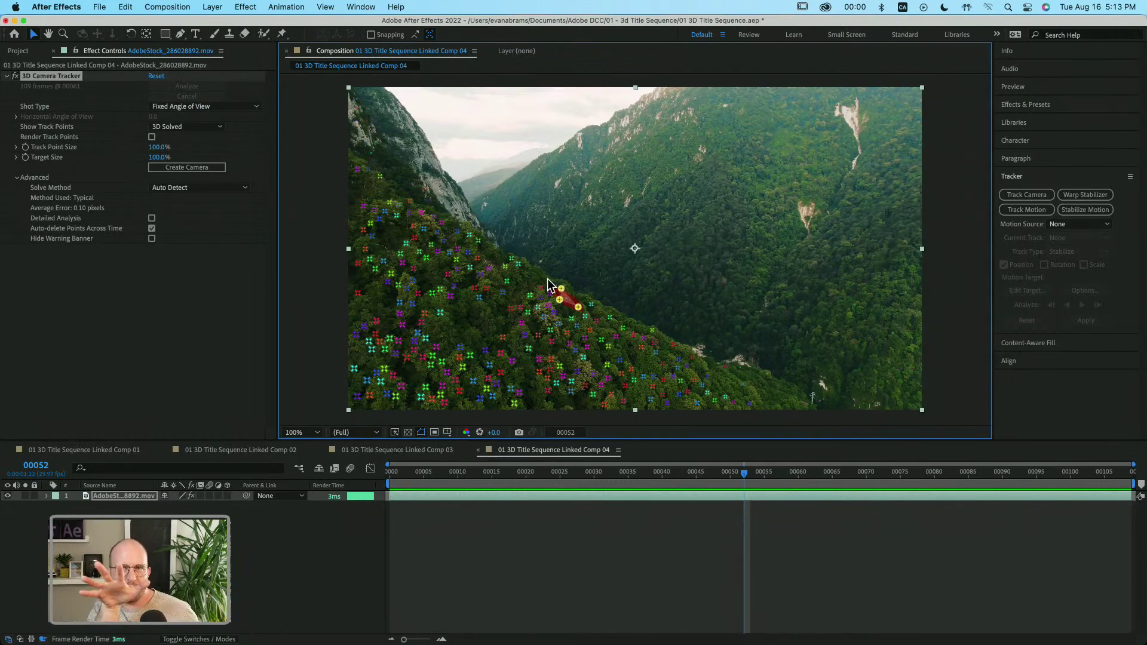
mouse_move(723, 472)
left_mouse_down()
mouse_move(708, 472)
mouse_move(731, 472)
left_mouse_up()
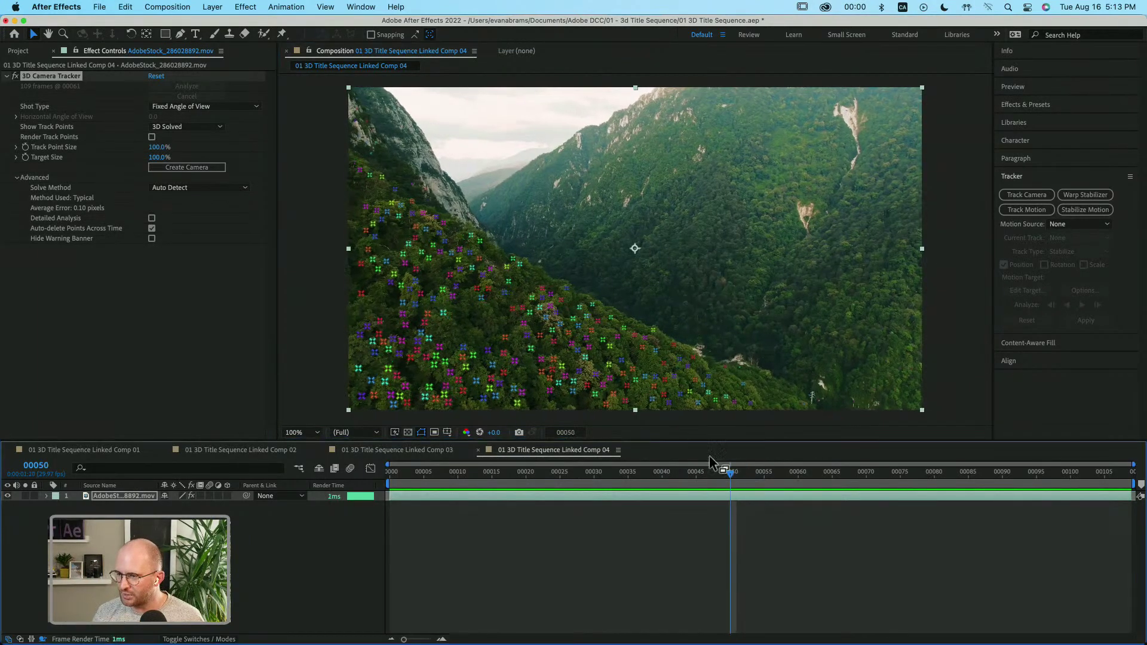
right_click(570, 305)
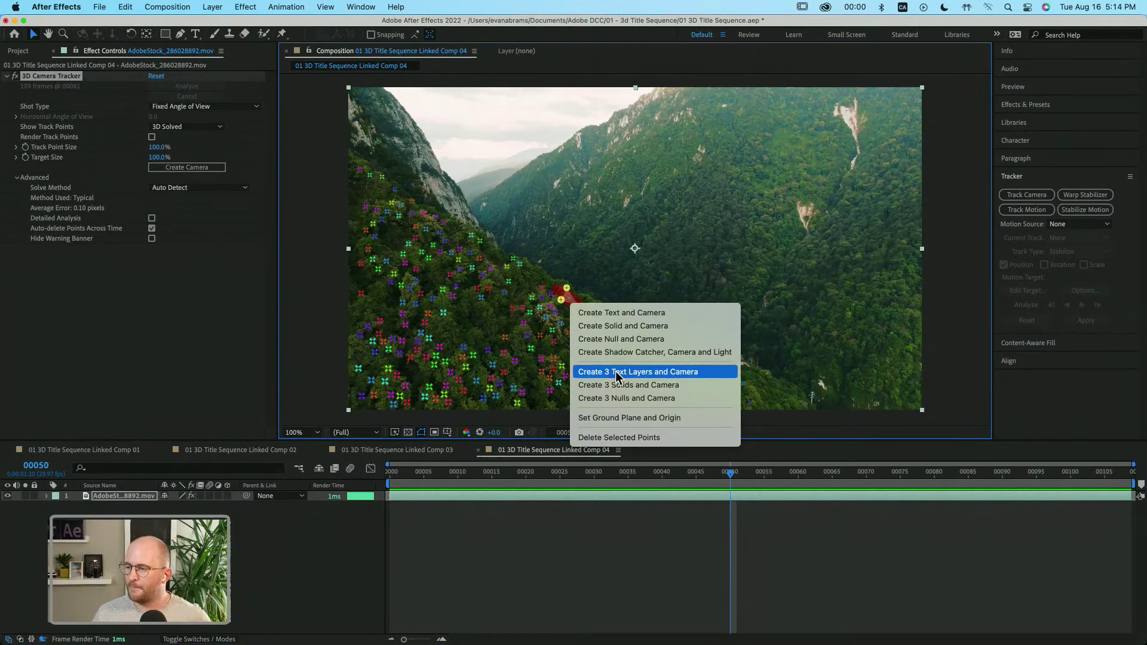
left_click(629, 328)
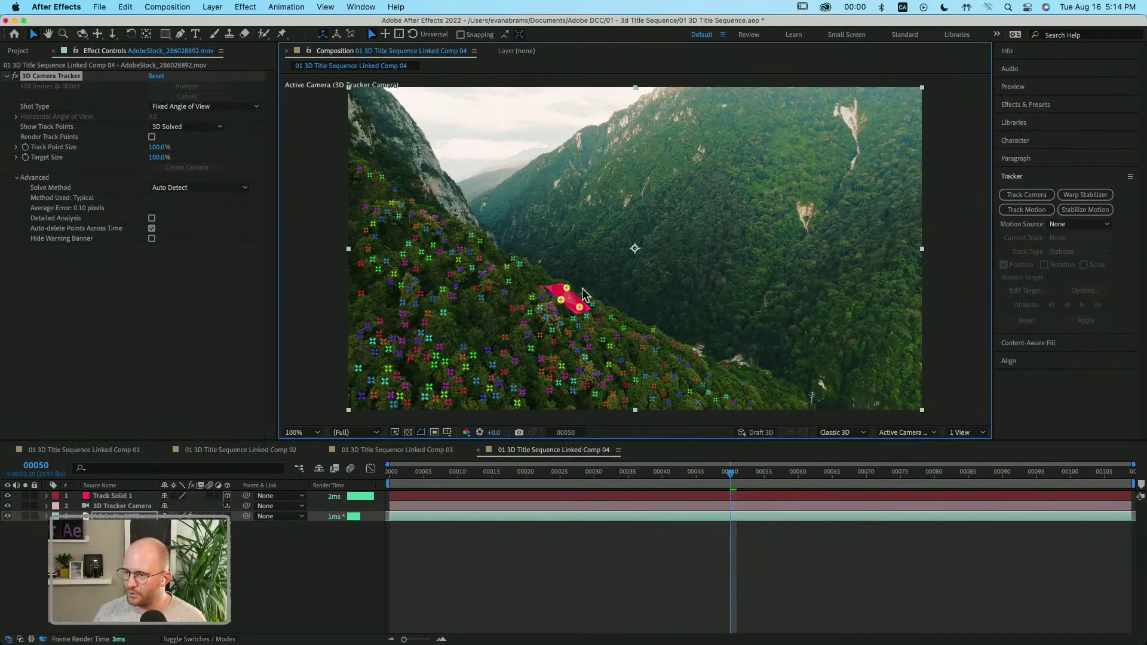
left_click(596, 552)
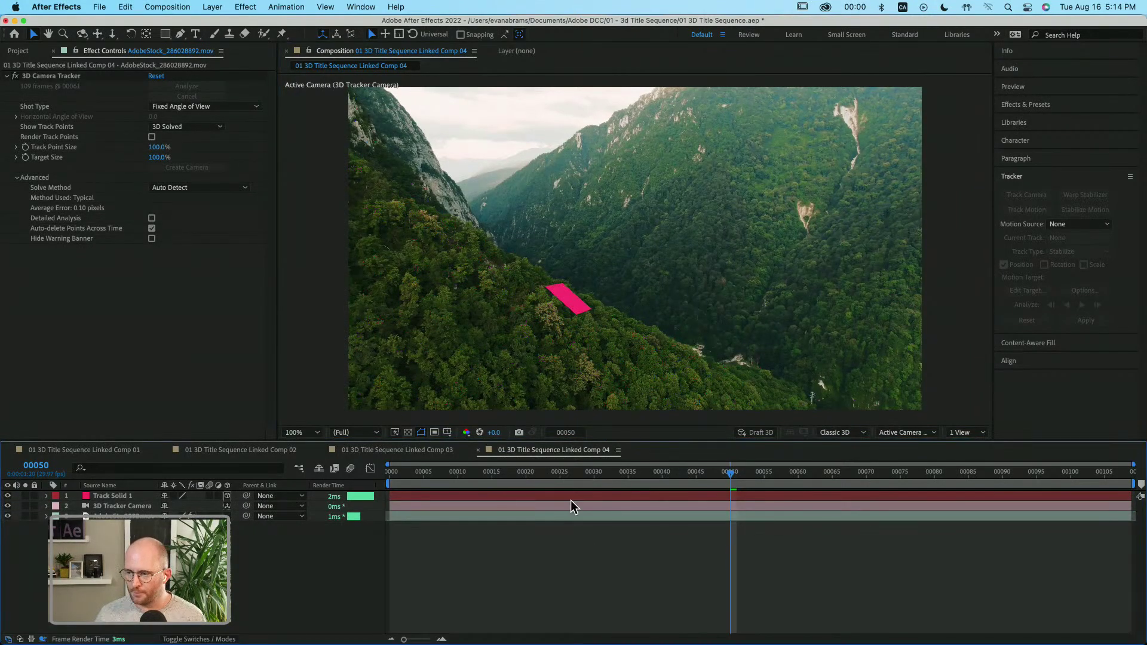
Play Linked Comp 04 from the first frame to check how the track solid follows the ridge.
left_click_drag(605, 481, 315, 512)
key("space")
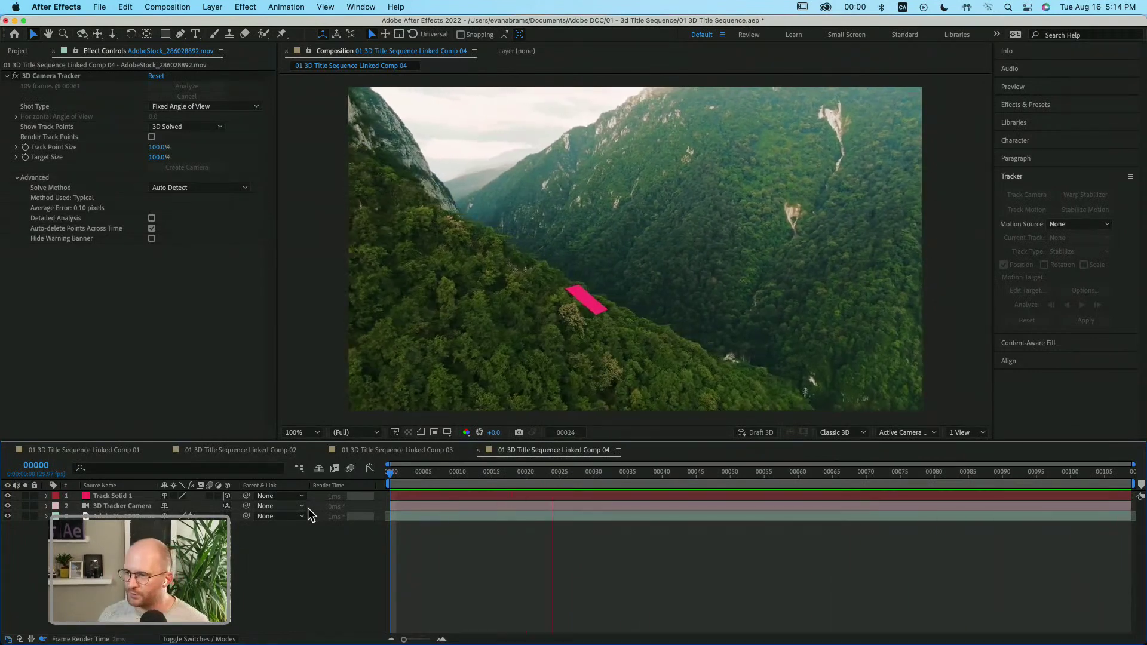
key("space")
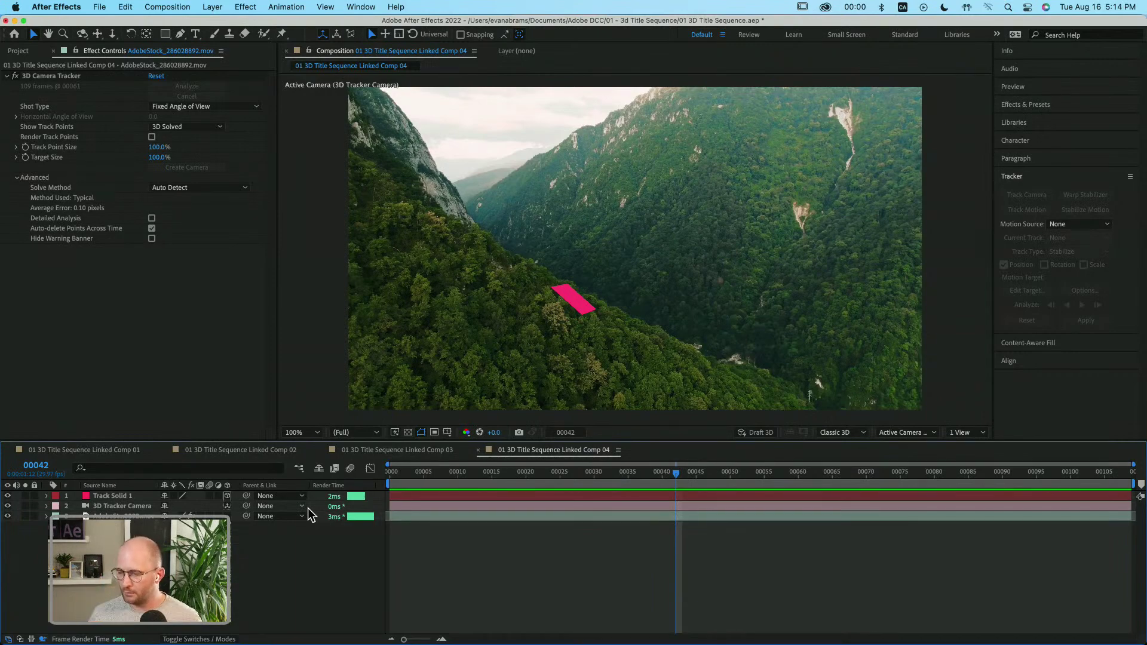
Add a text layer reading "Directed By" above the track solid at frame 39.
left_click_drag(686, 478, 656, 476)
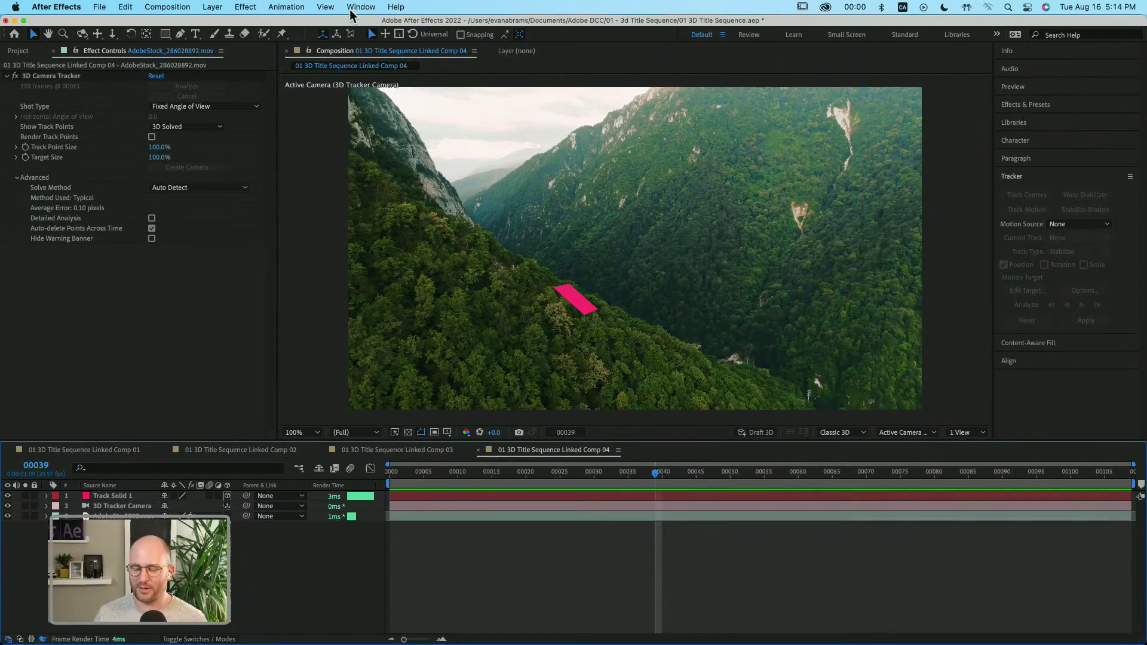
left_click(195, 34)
left_click(568, 245)
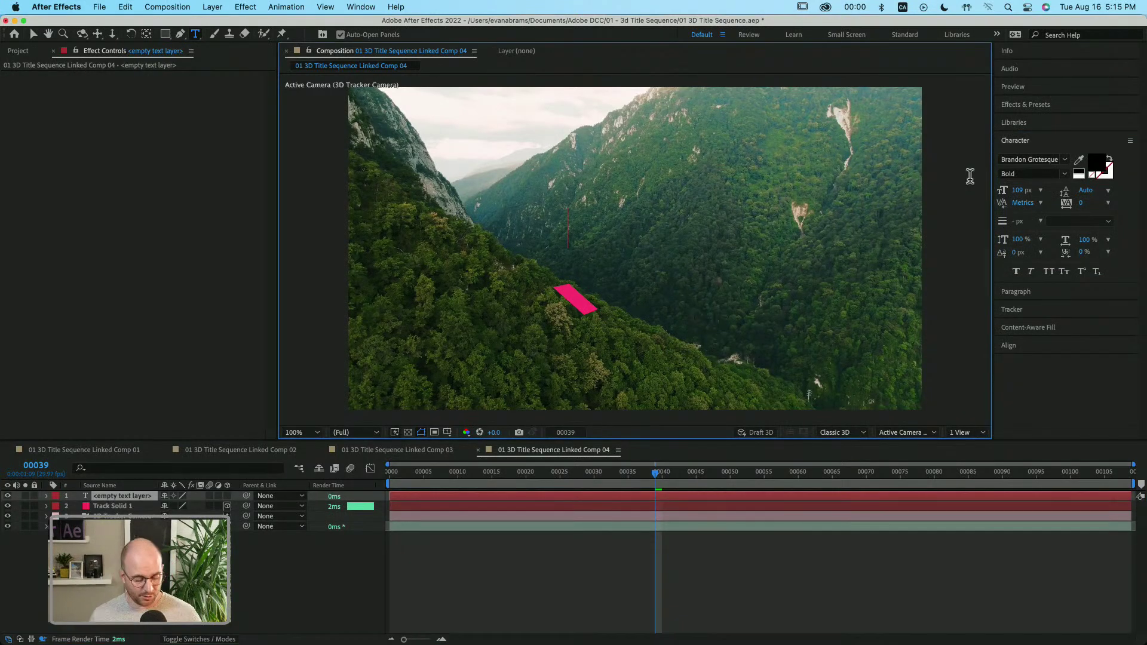
type("Directed By")
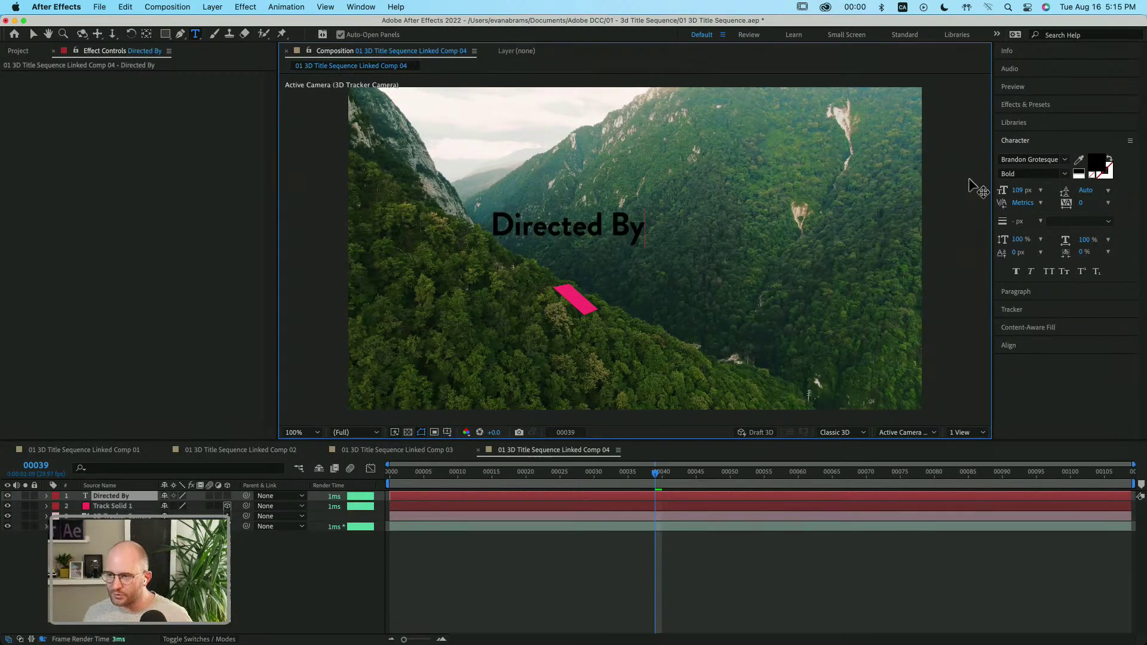
Change the font of the "Directed By" text to Aktiv Grotesk Bold.
key("super+a")
left_click(1013, 161)
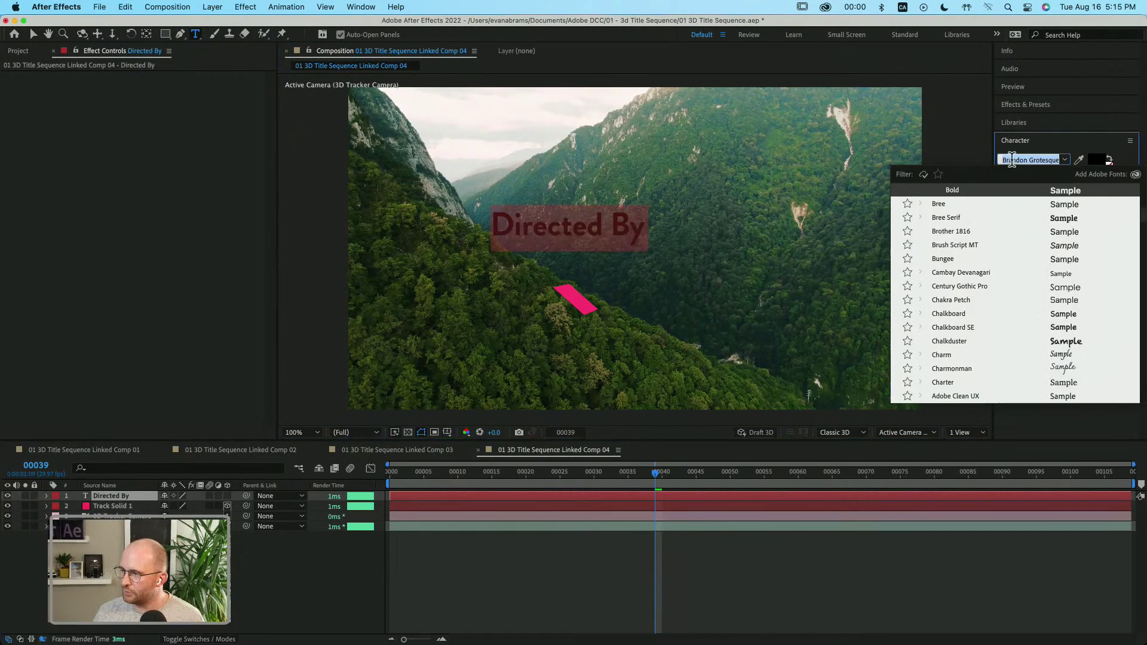
type("aki")
key("BackSpace")
key("BackSpace")
key("BackSpace")
type("grotes")
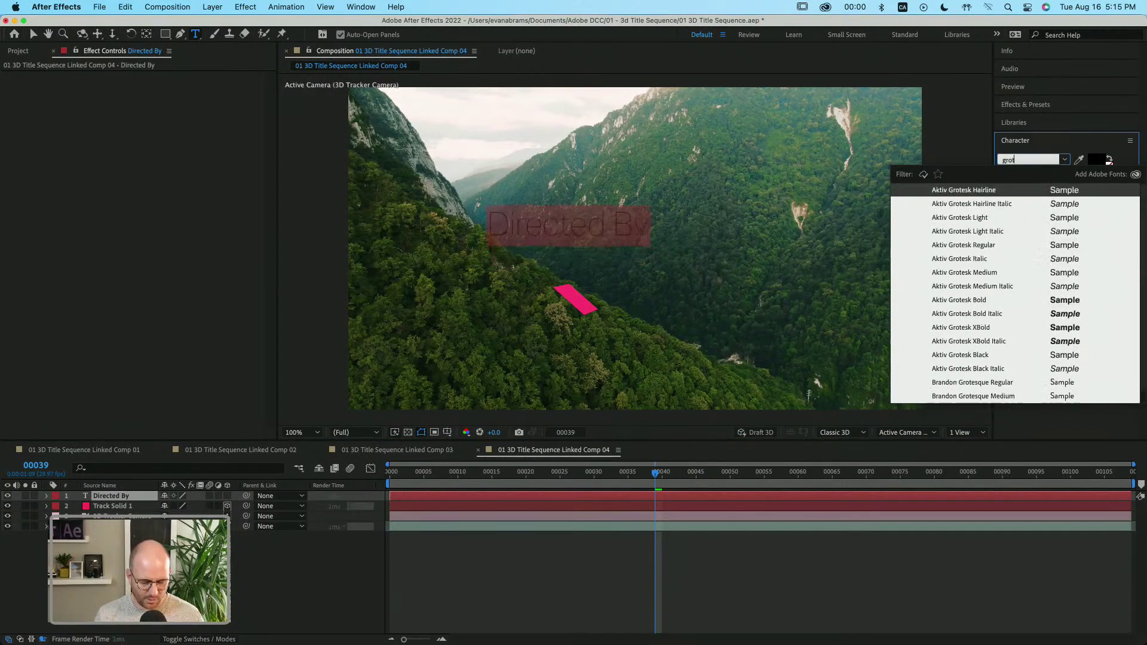
key("Down")
key("Down")
key("Down")
key("Down")
key("Down")
key("Down")
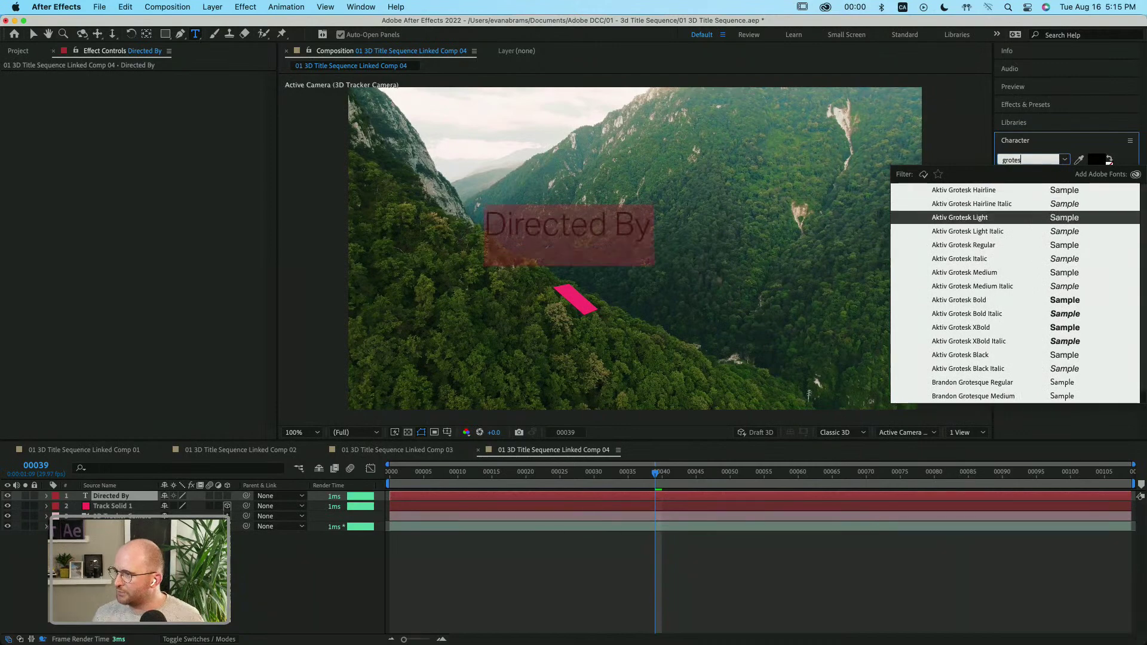
key("Down")
key("Down")
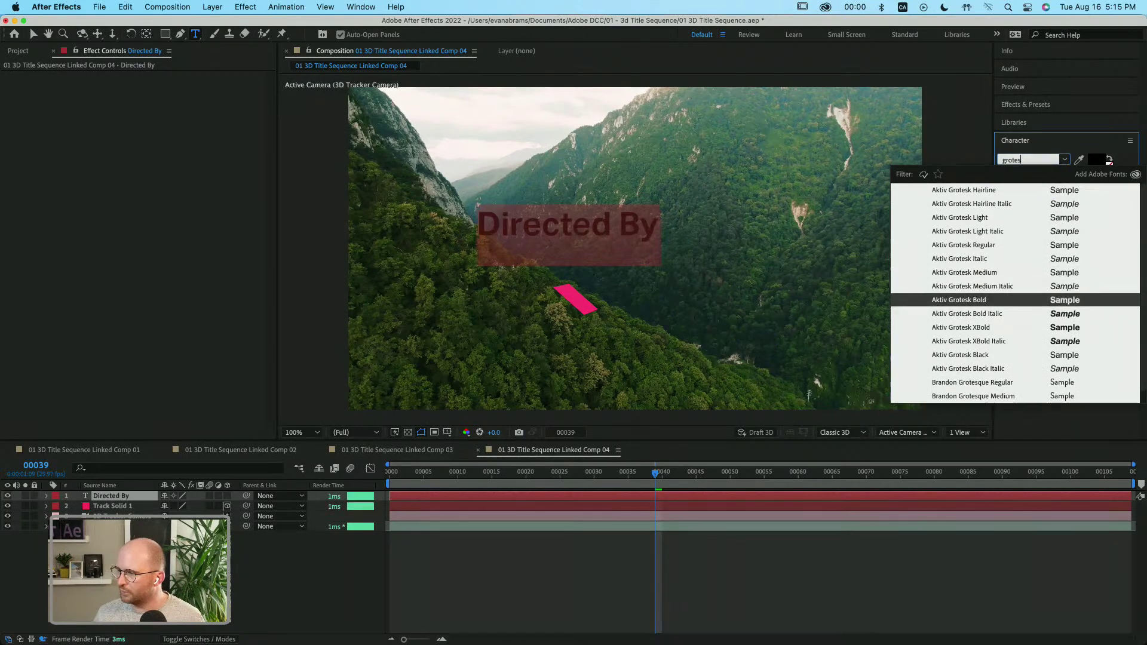
key("Return")
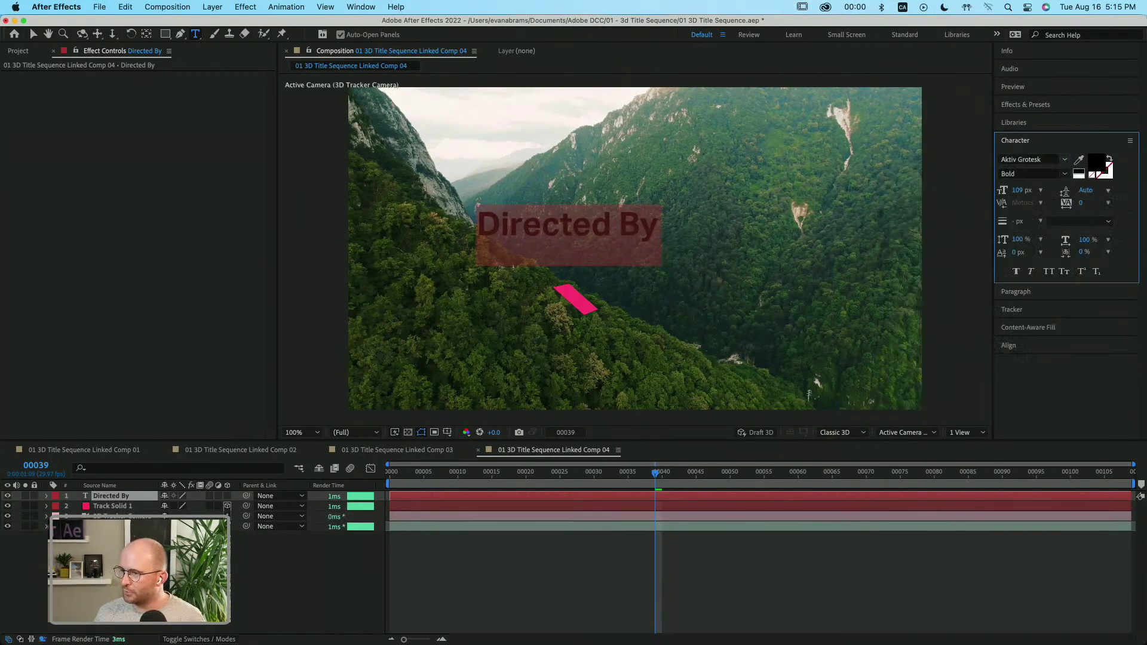
Fill the "Directed By" text with white and reposition it just above the track solid at frame 17.
left_click(1079, 172)
left_click(645, 496)
key("v")
left_click_drag(651, 475, 506, 472)
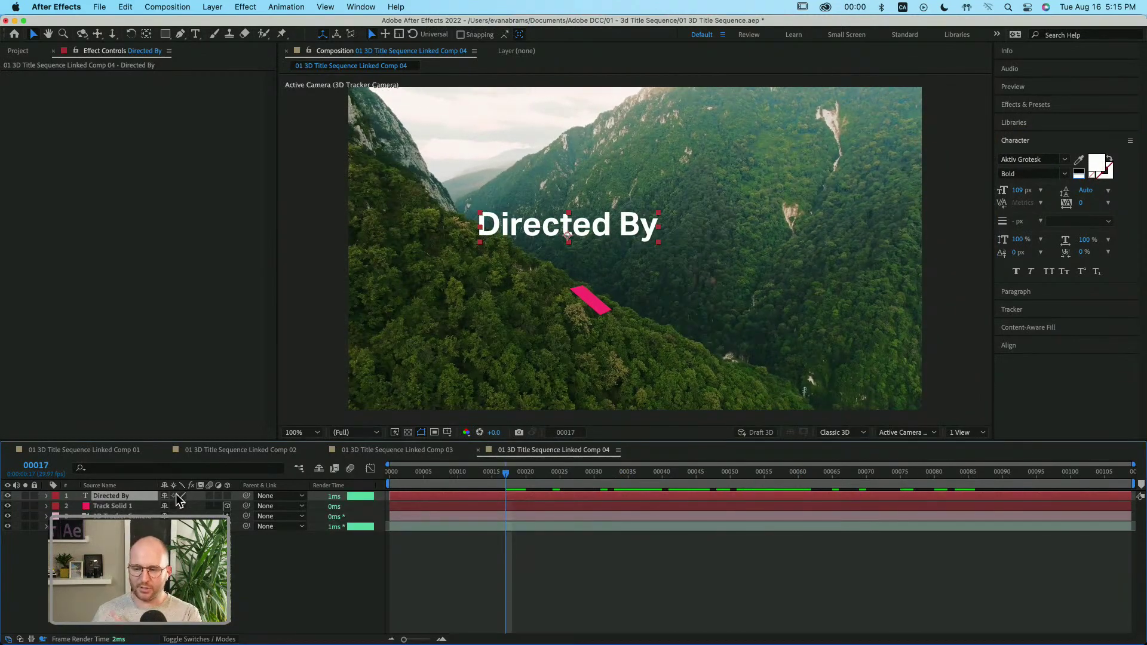
left_click_drag(182, 496, 182, 507)
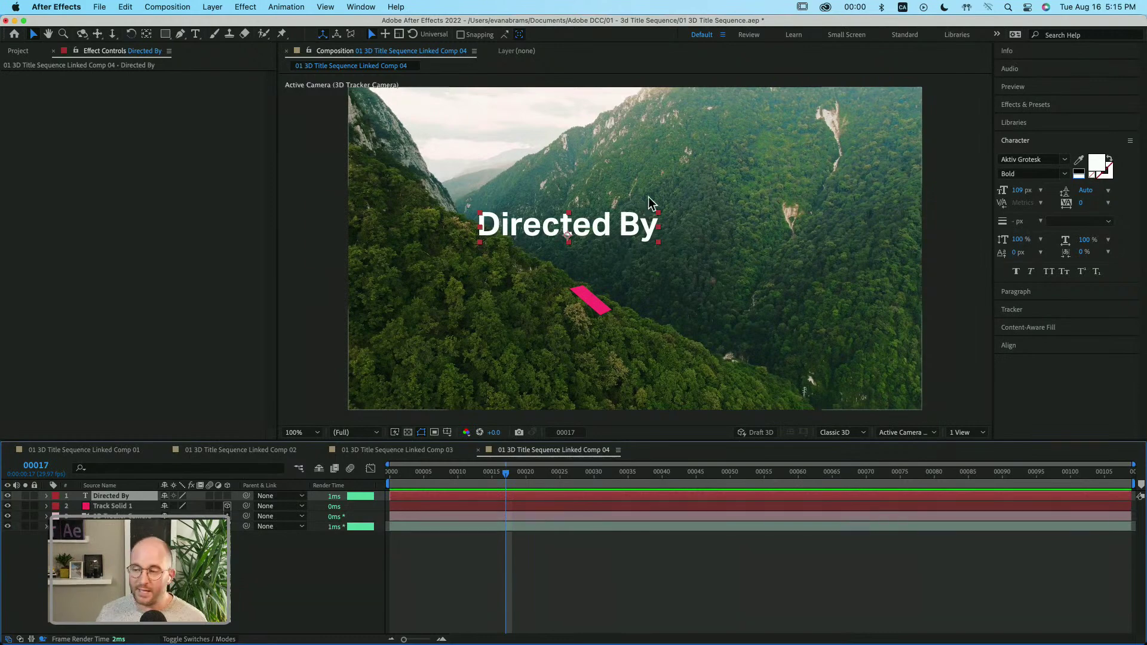
left_click_drag(597, 226, 650, 251)
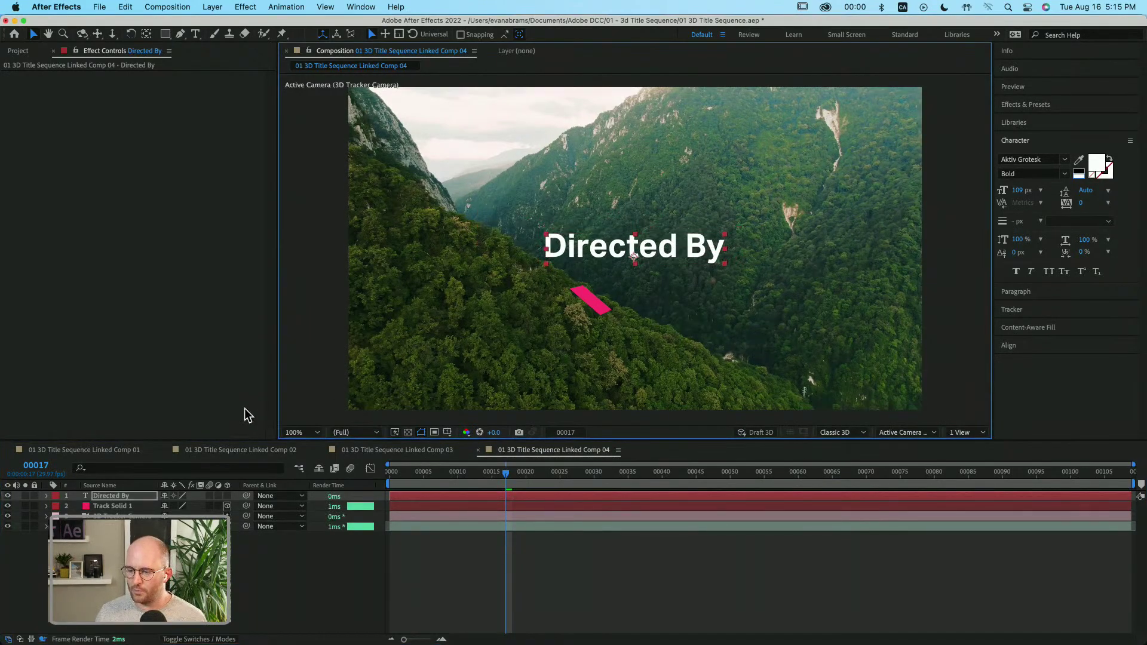
Make the "Directed By" text a 3D layer and expand its transform properties in an enlarged timeline.
left_click(227, 496)
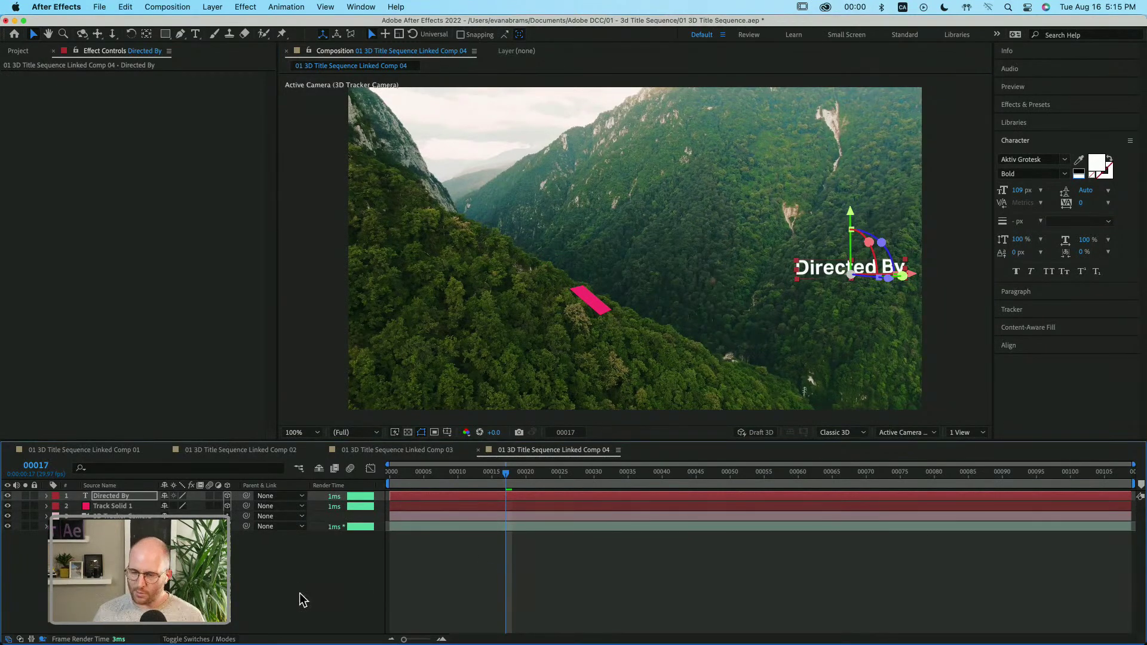
left_click(47, 497)
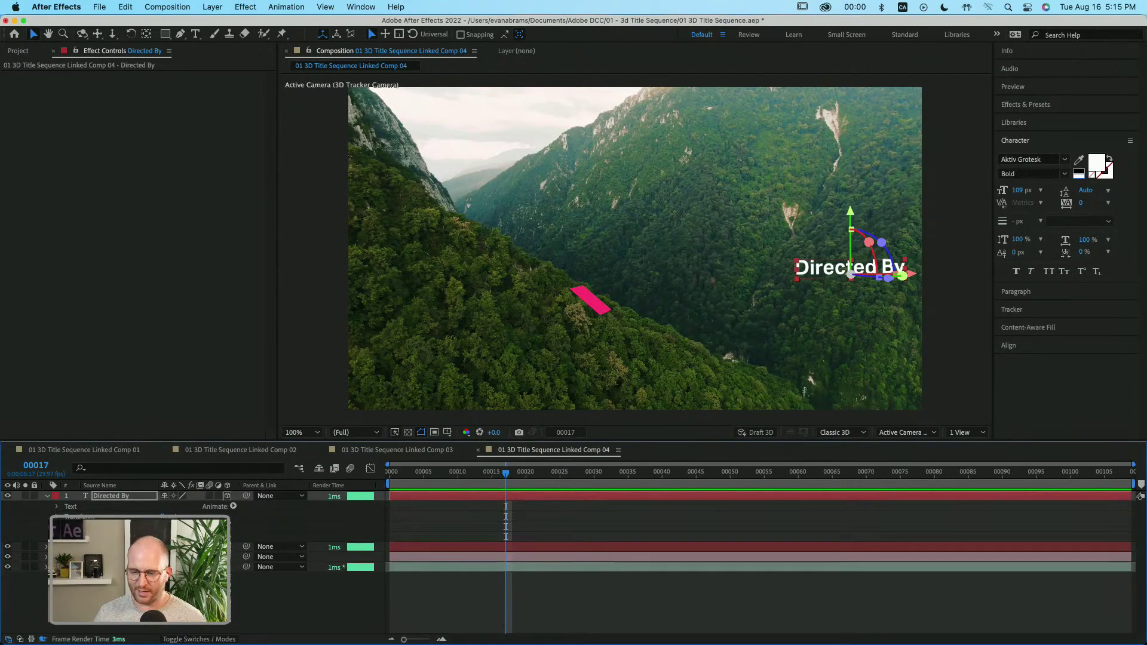
left_click(56, 517)
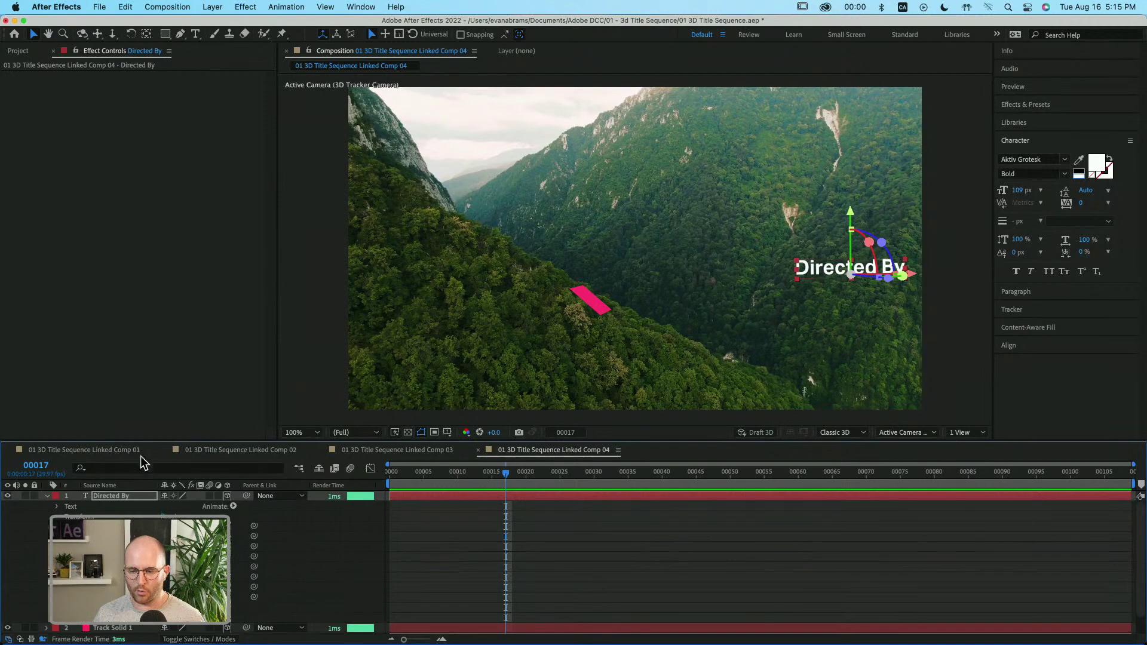
left_click_drag(146, 441, 141, 380)
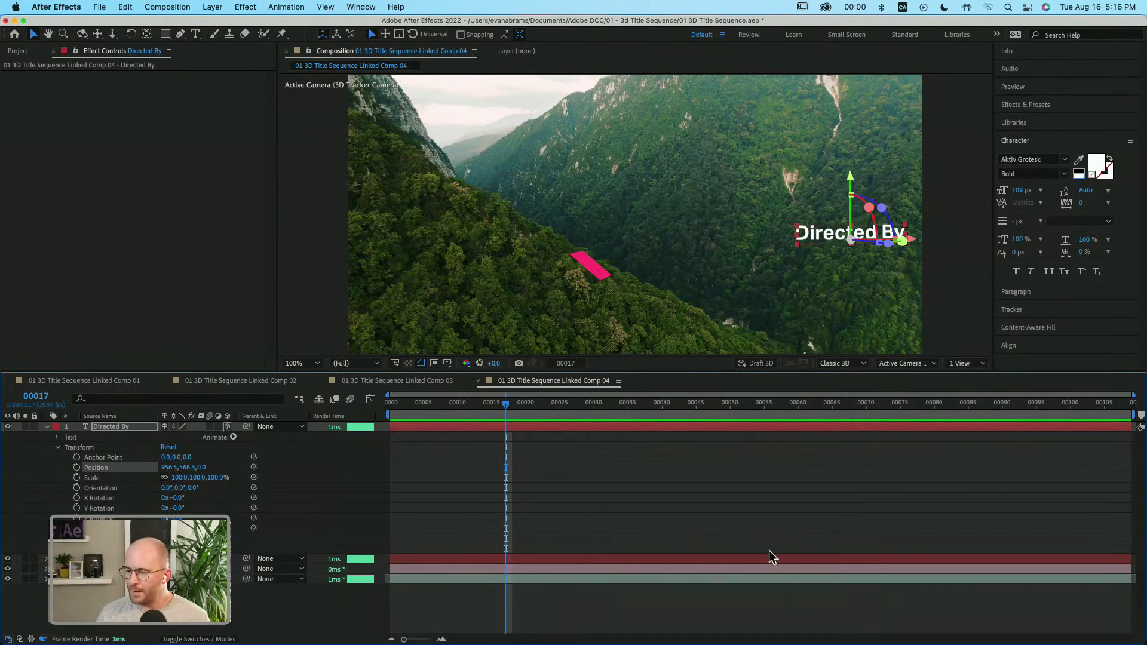
left_click(780, 567)
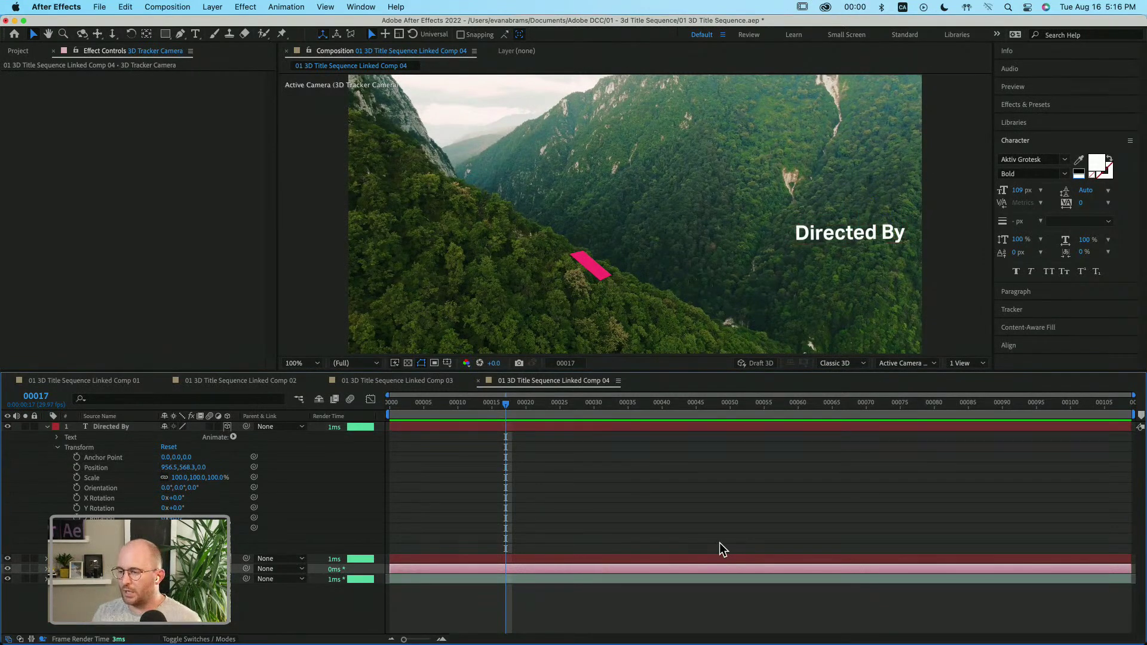
left_click_drag(418, 406, 439, 540)
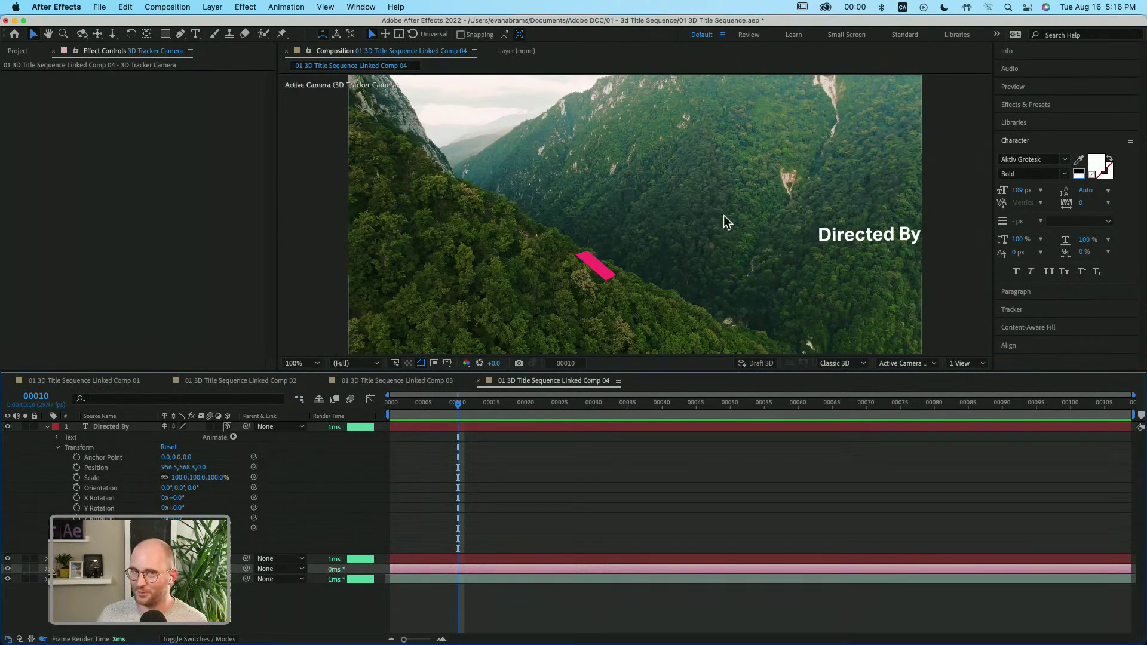
Push the "Directed By" text back in depth to about Z 7496.9 at frame 42, and play the composition to check its movement.
left_click(828, 239)
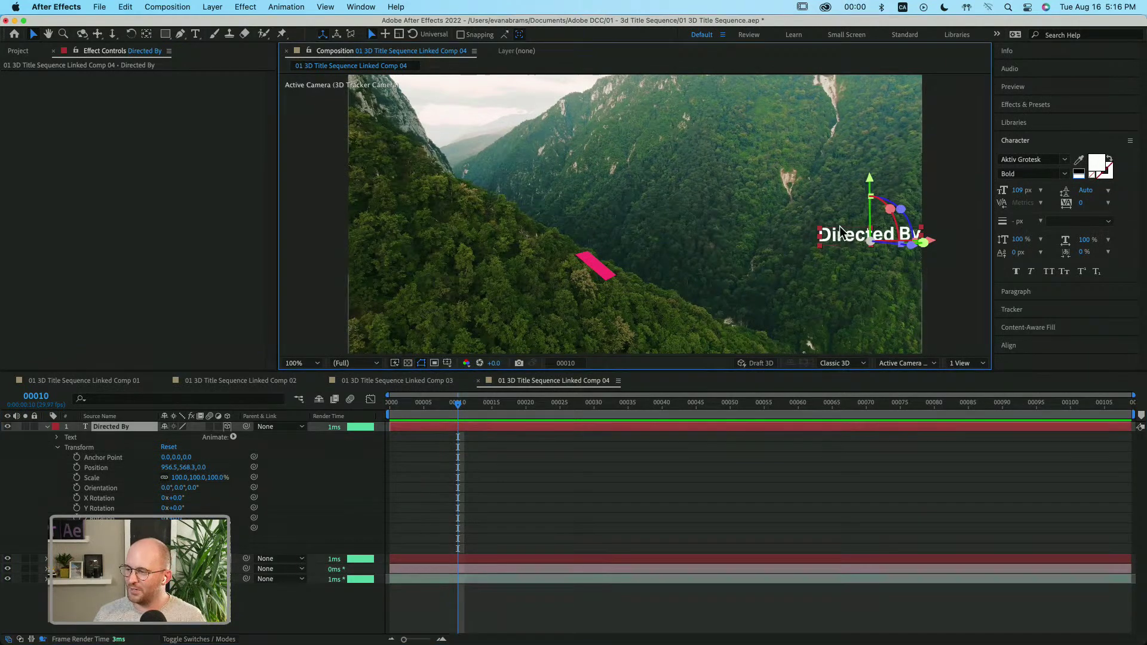
left_click_drag(537, 413, 675, 408)
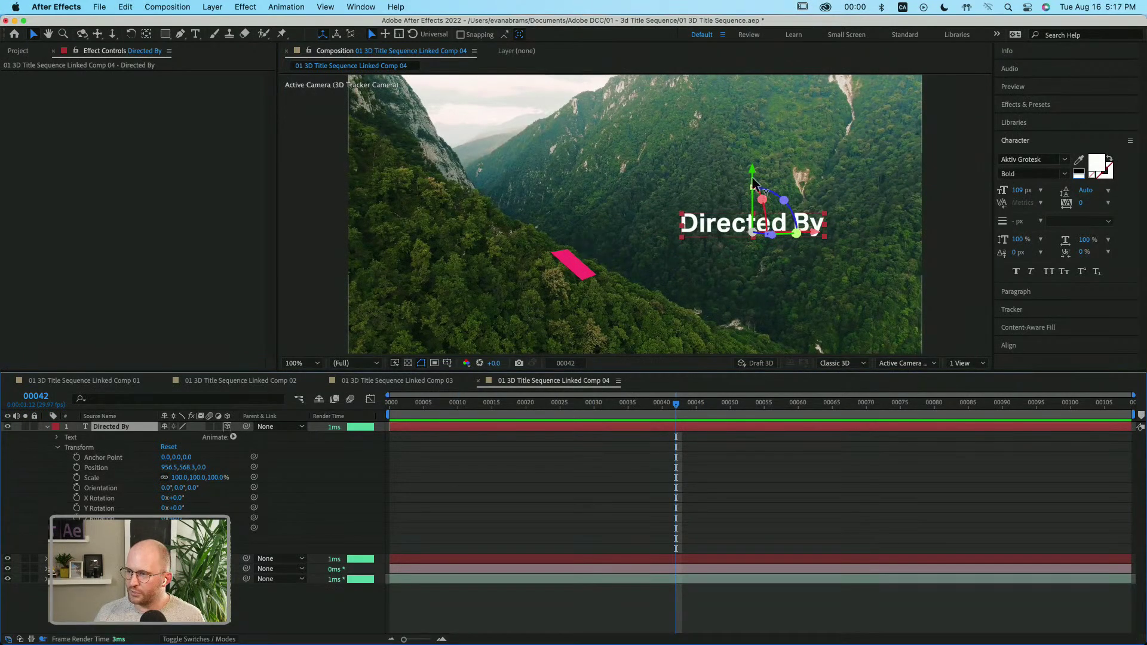
left_click_drag(770, 234, 652, 246)
left_click(634, 448)
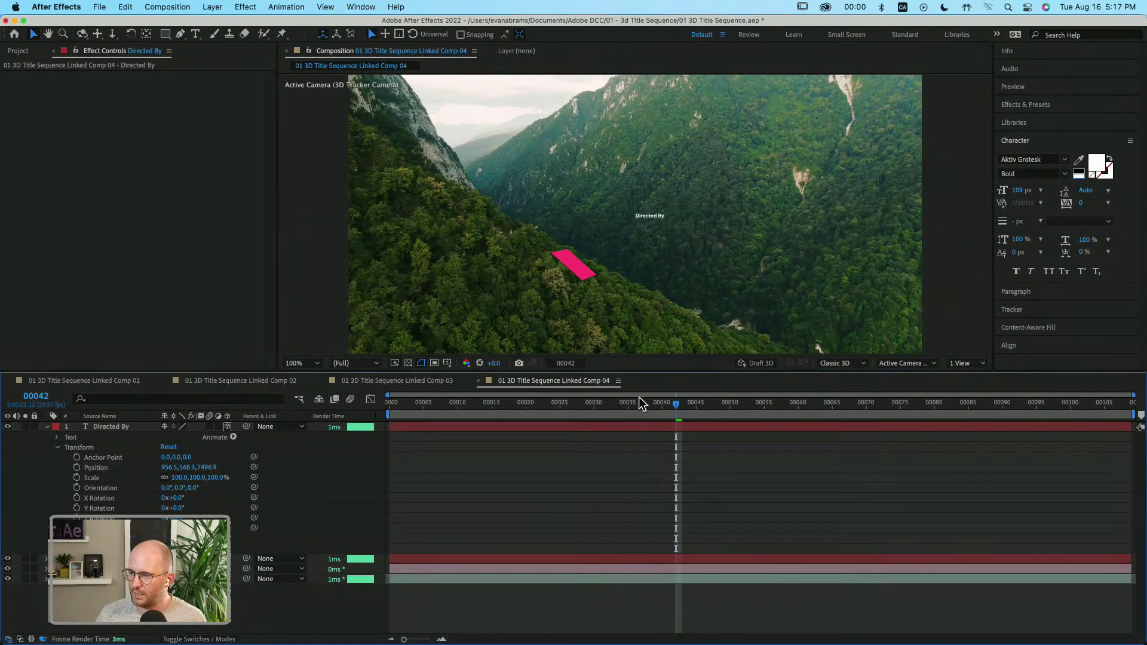
left_click_drag(640, 396, 569, 419)
key("space")
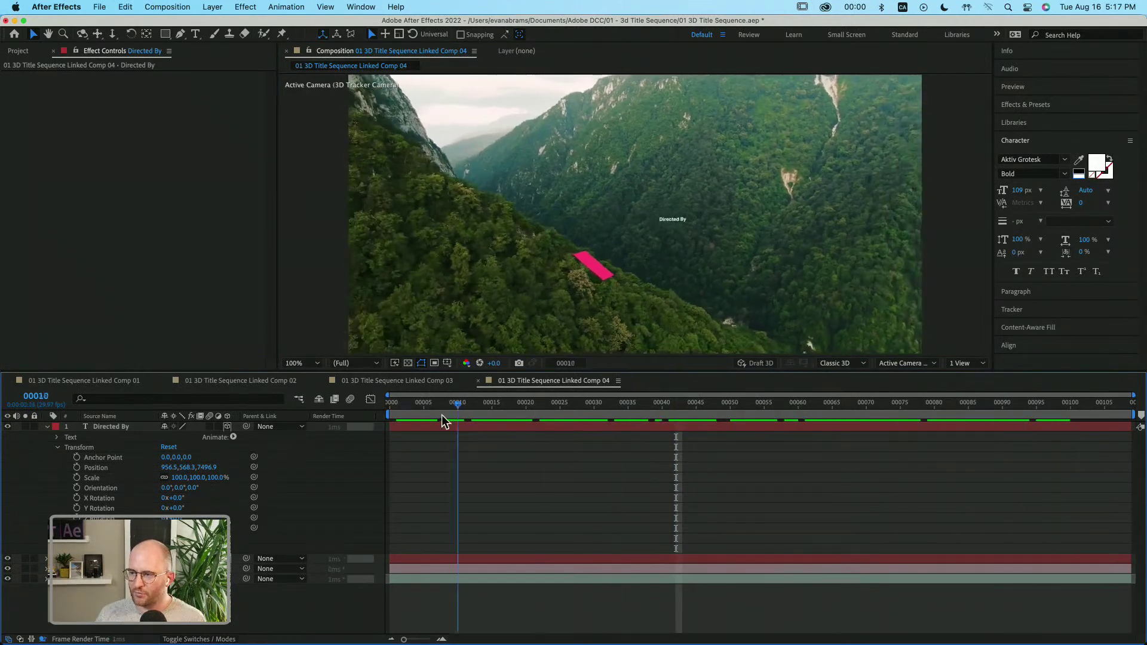
key("space")
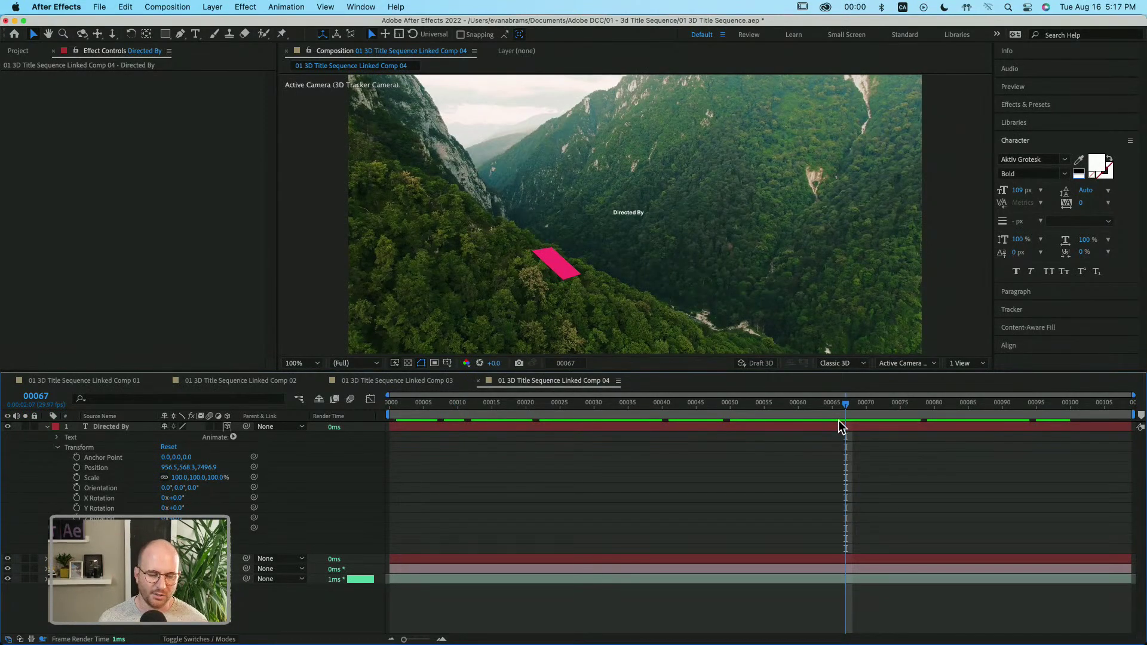
left_click_drag(878, 415, 636, 426)
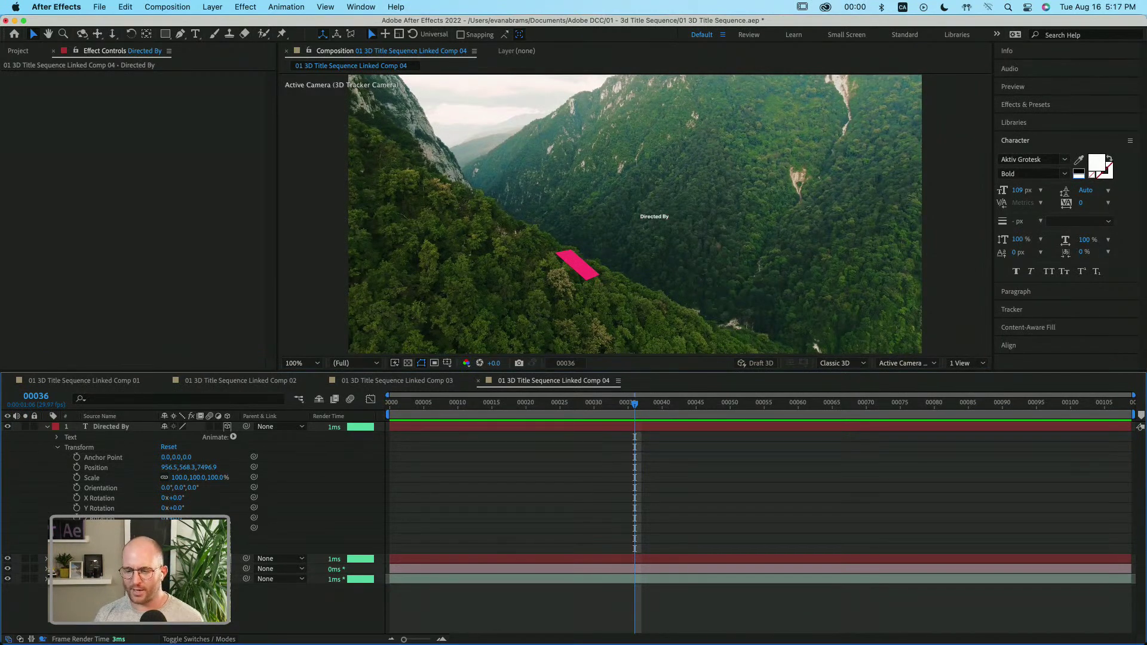
Copy Track Solid 1's position onto the "Directed By" text layer and play the composition to check the placement.
left_click(150, 559)
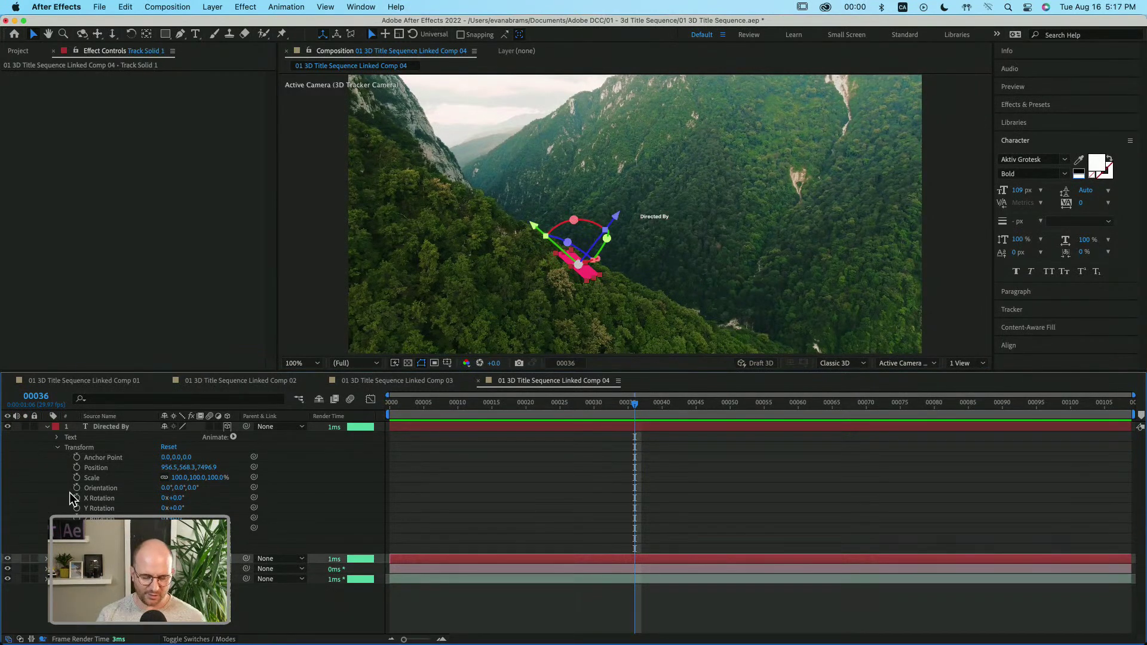
key("p")
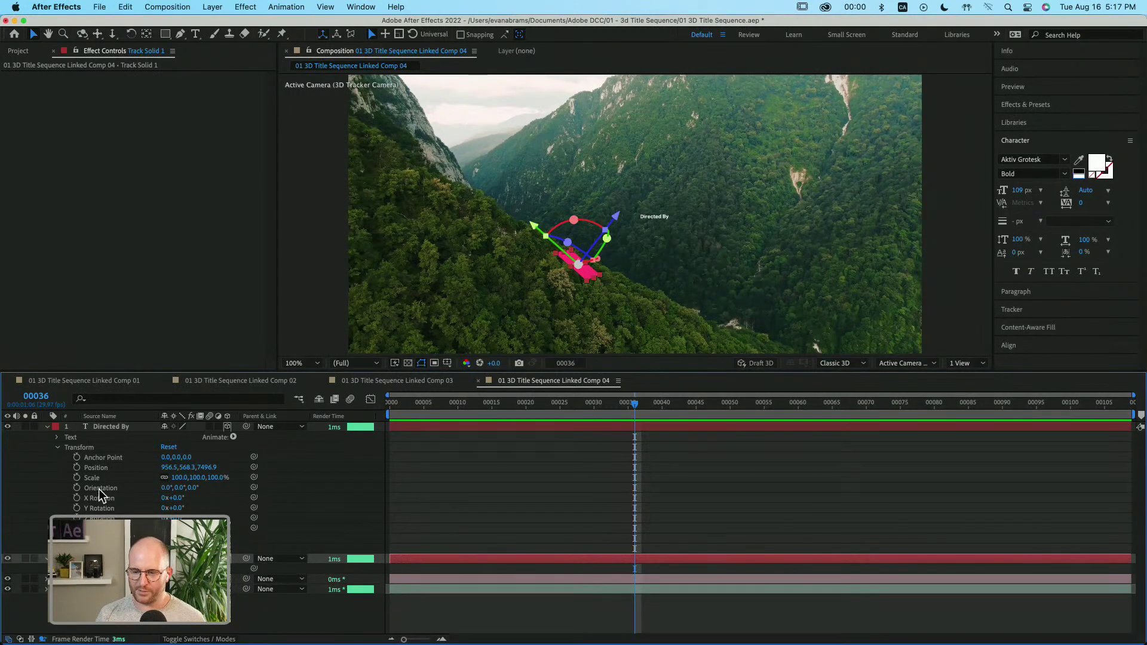
left_click(96, 468)
key("ctrl+v")
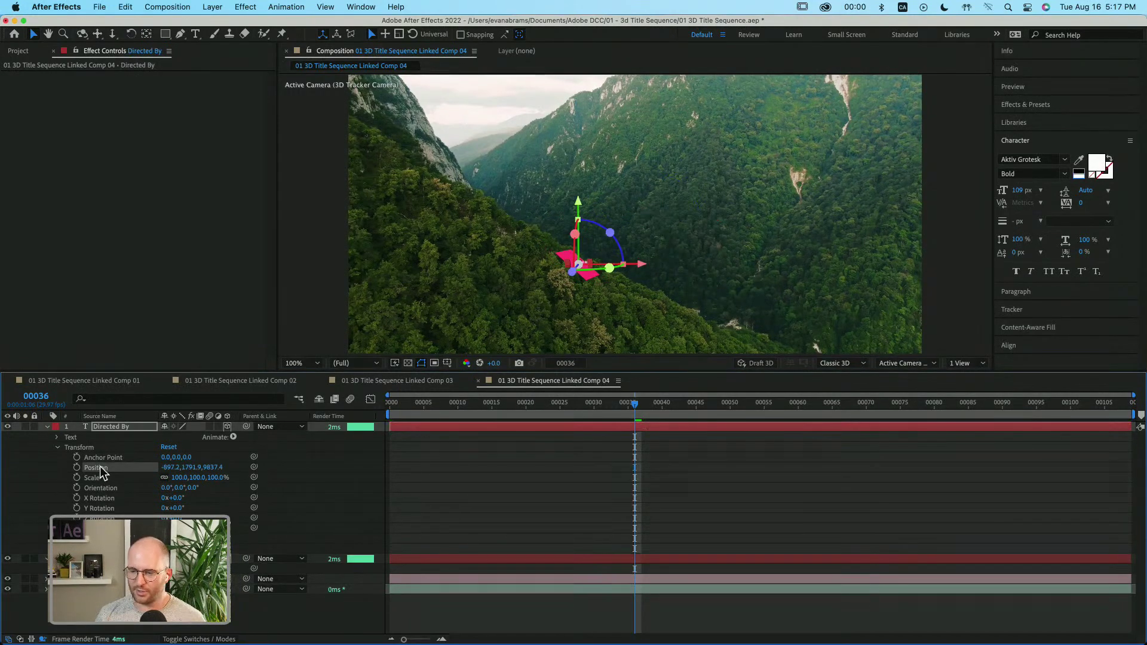
left_click(722, 544)
left_click_drag(607, 401, 449, 413)
key("space")
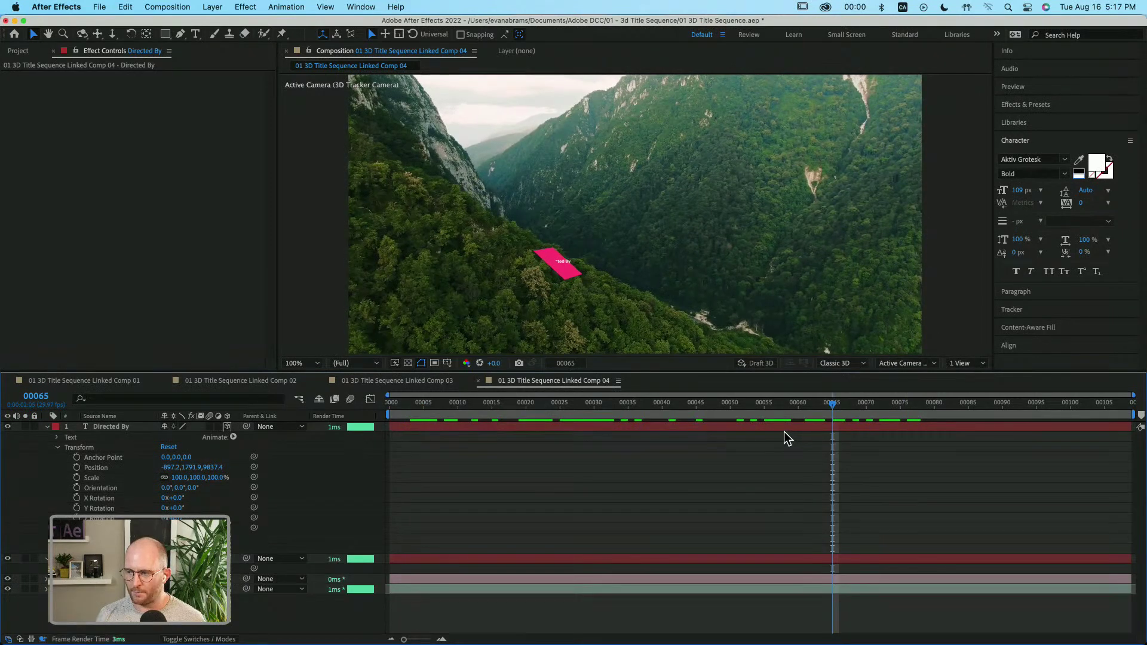
Move the "Directed By" text up and to the right of the track solid, and scale it to 830%.
left_click(784, 429)
left_click_drag(626, 263, 731, 267)
left_click_drag(658, 200, 658, 144)
key("s")
left_click_drag(196, 441, 616, 423)
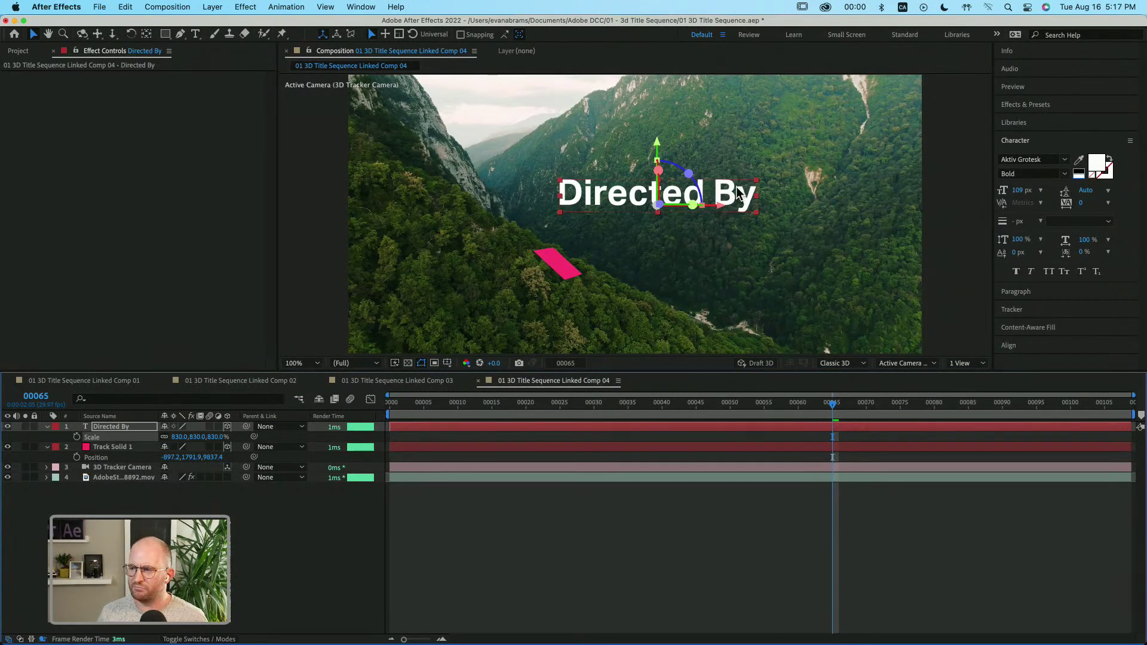
Push the scaled "Directed By" text farther back in depth and play the composition from the first frame to check its tracking.
left_click_drag(679, 399, 996, 401)
mouse_move(642, 202)
left_mouse_down()
mouse_move(645, 236)
mouse_move(641, 198)
left_mouse_up()
left_click_drag(729, 411, 799, 418)
key("Home")
left_click(611, 483)
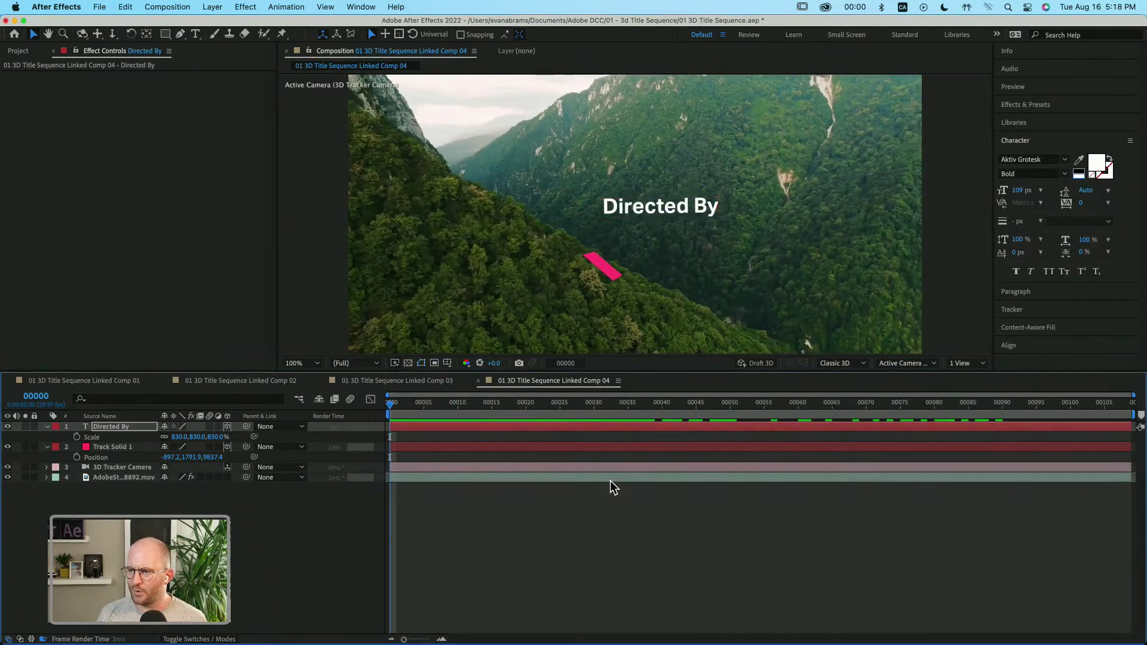
key("space")
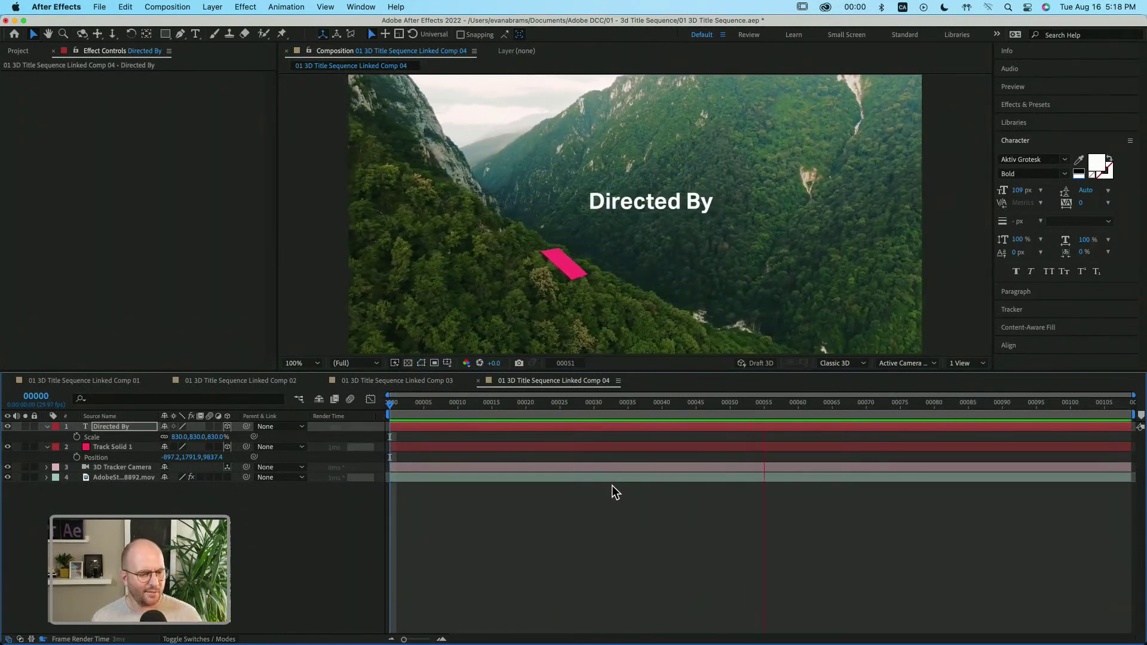
key("space")
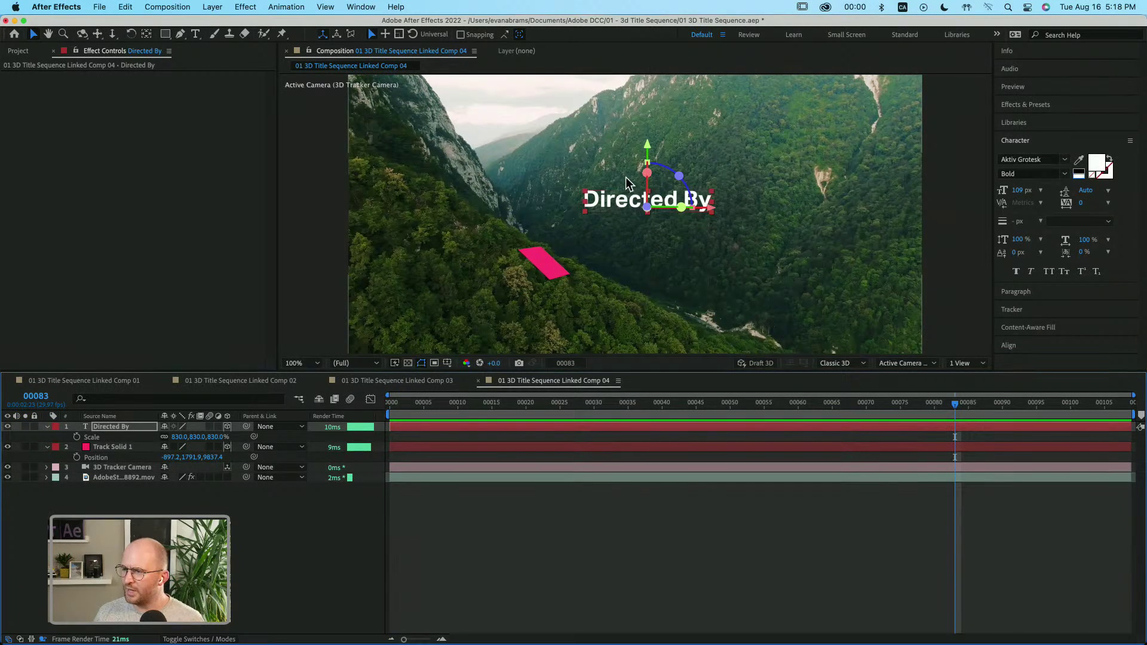
Replace the text with "3d Titles!", scale it up to about 1733.3% and play the composition from the first frame.
double_click(631, 198)
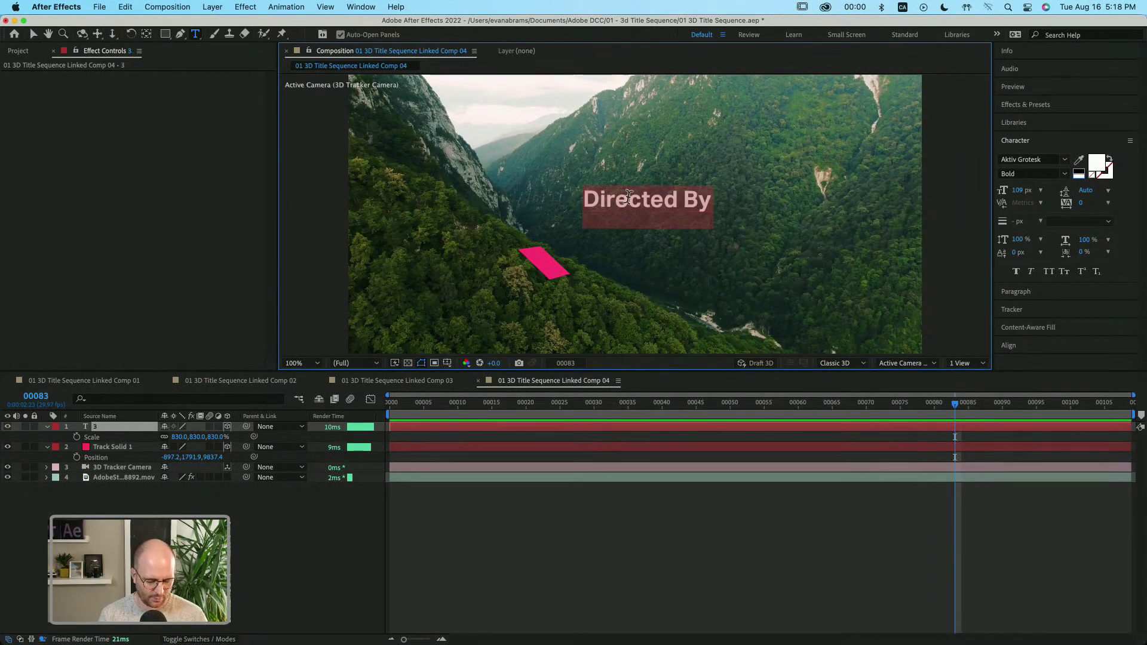
type("3d Titles!")
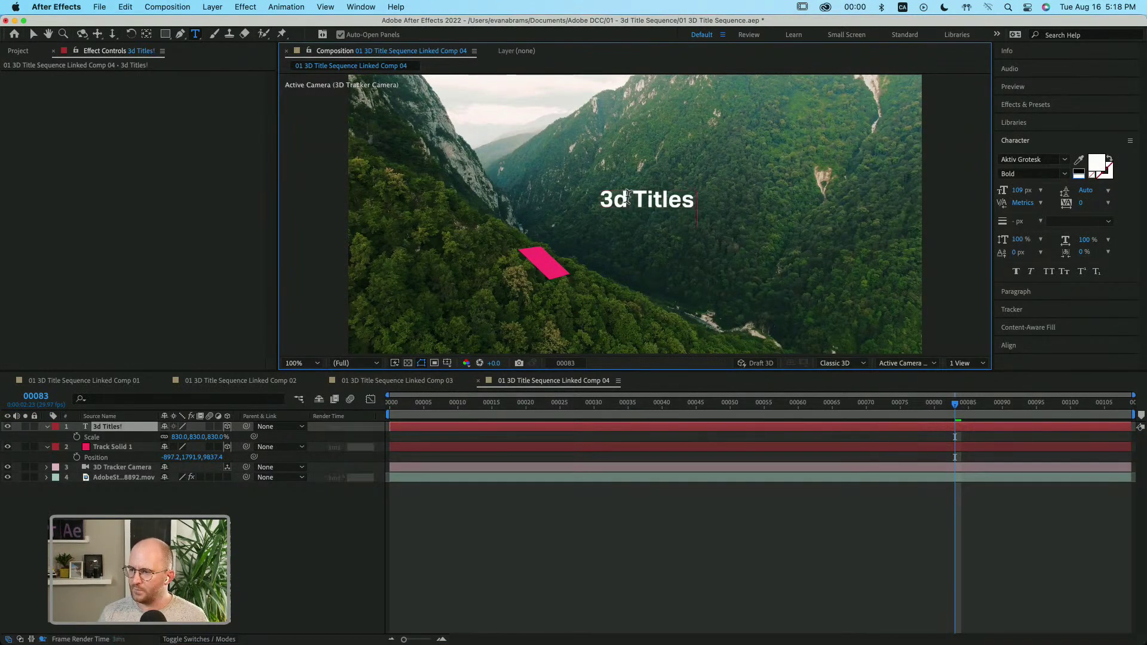
key("Escape")
key("v")
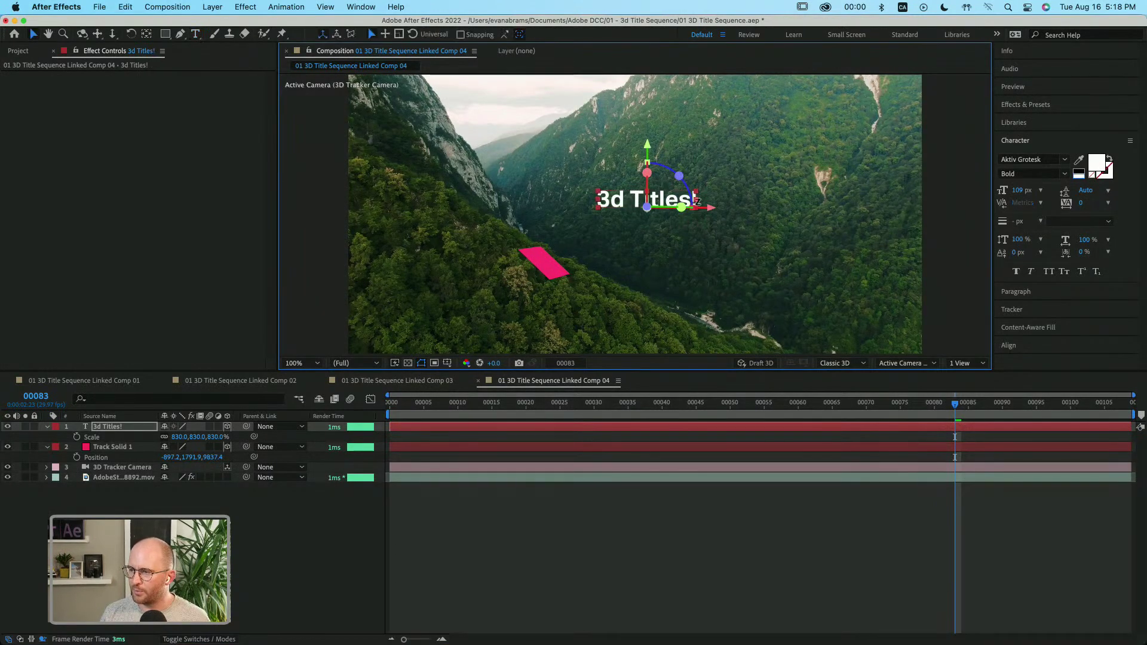
left_click_drag(696, 191, 725, 173)
left_click_drag(683, 407, 389, 408)
key("space")
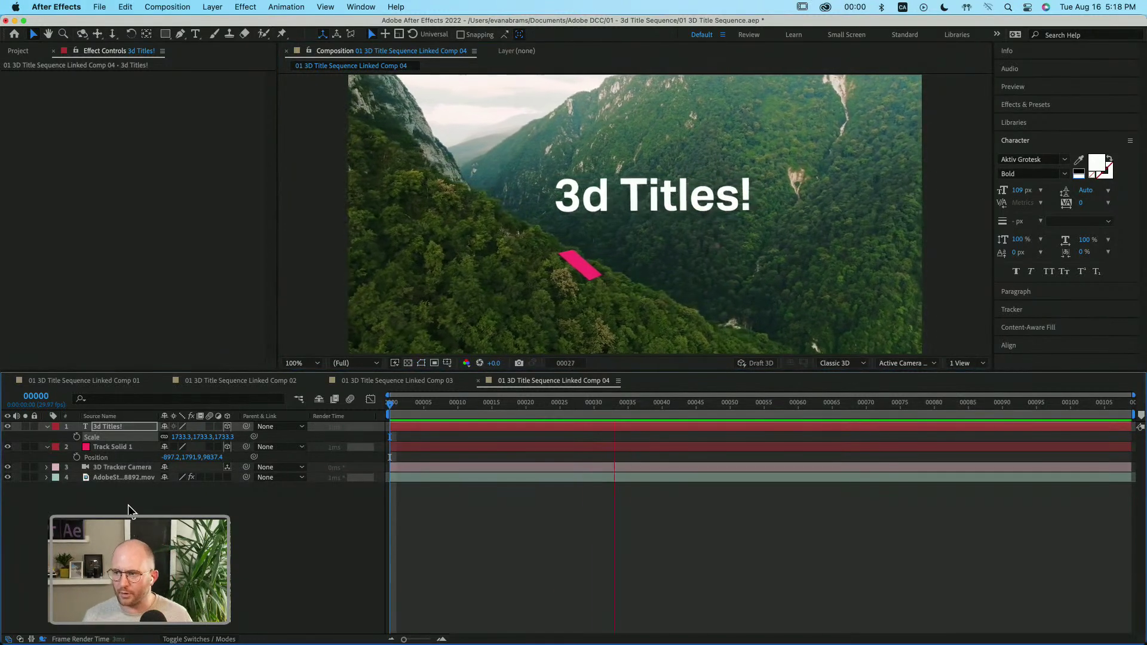
Save the After Effects project, switch to Premiere Pro and scrub the Line Edit sequence to check the updated linked title clip.
key("super+s")
key("super+Tab")
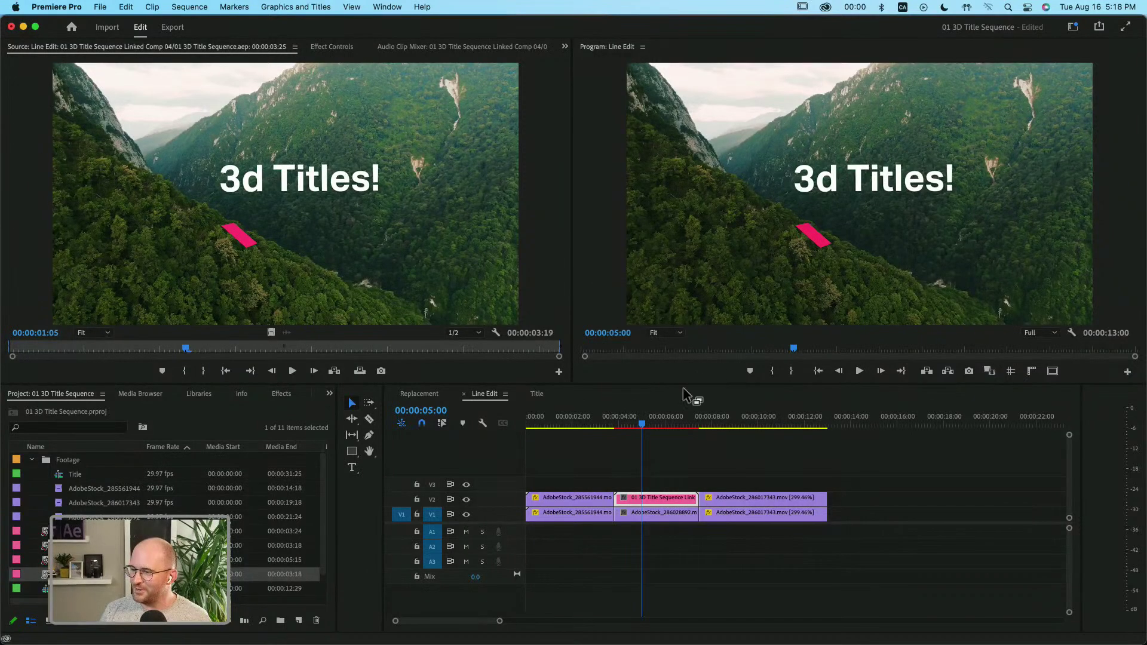
left_click(636, 417)
mouse_move(637, 420)
left_mouse_down()
mouse_move(663, 428)
mouse_move(640, 426)
left_mouse_up()
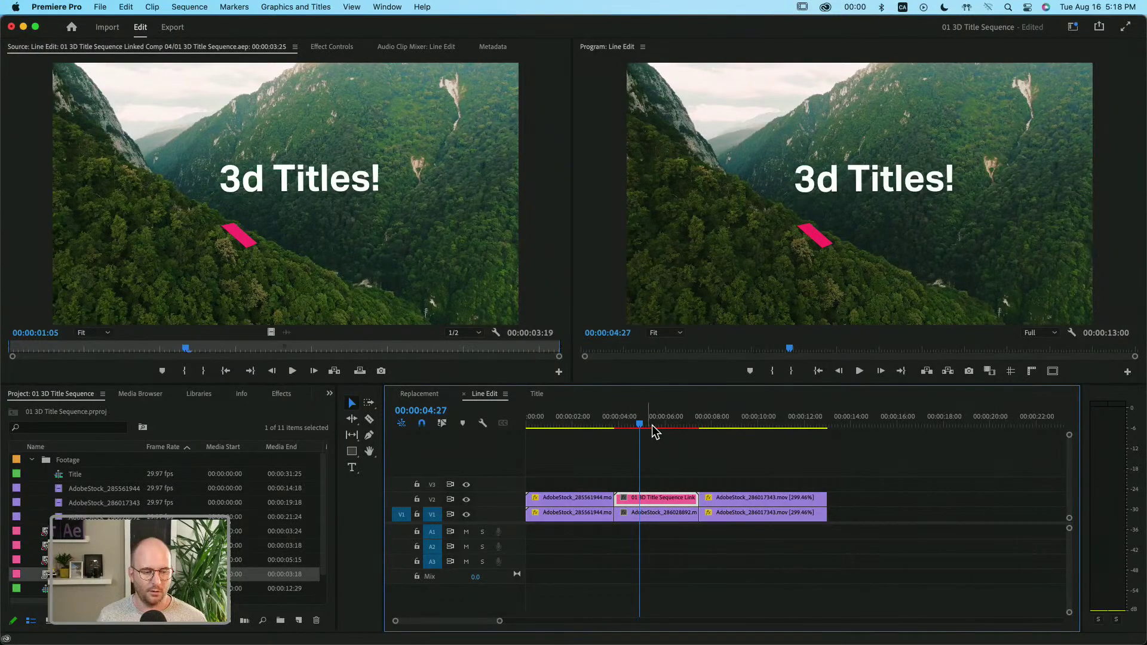
left_click_drag(655, 425, 657, 399)
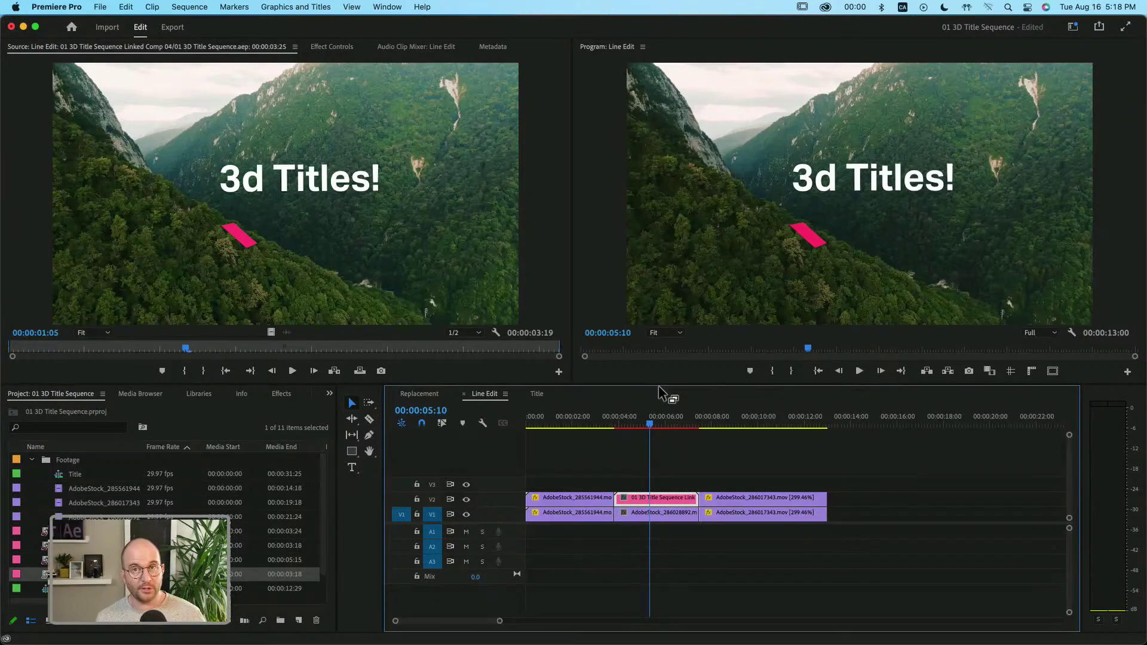
Render the previews of the Line Edit sequence and play it from the beginning to check the linked title clip.
key("Return")
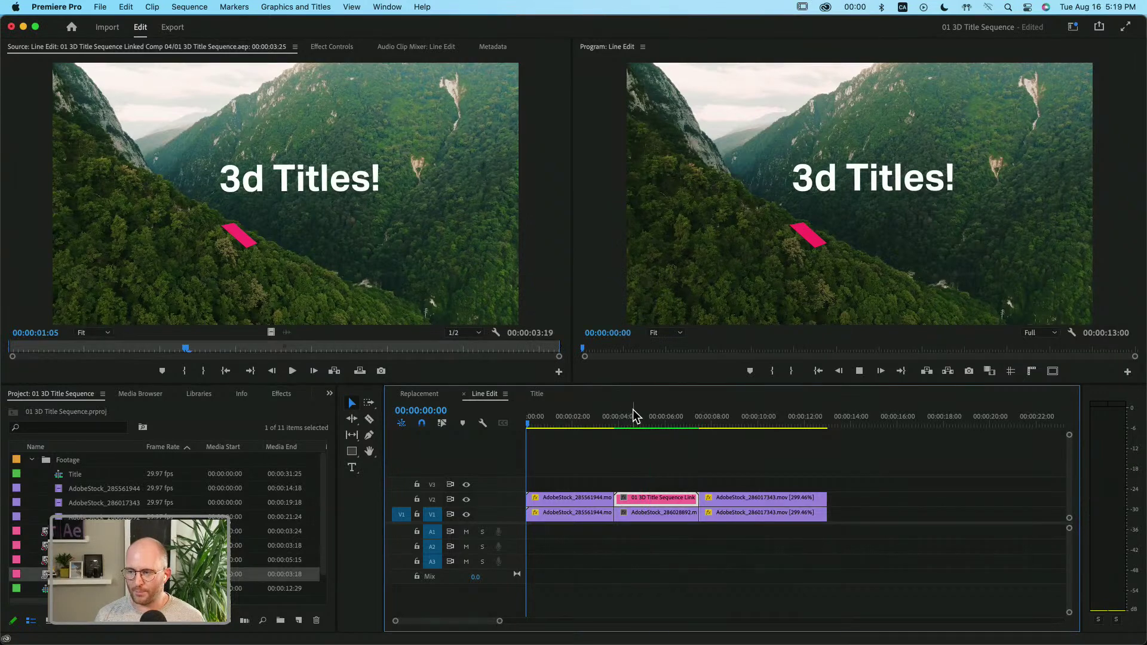
key("space")
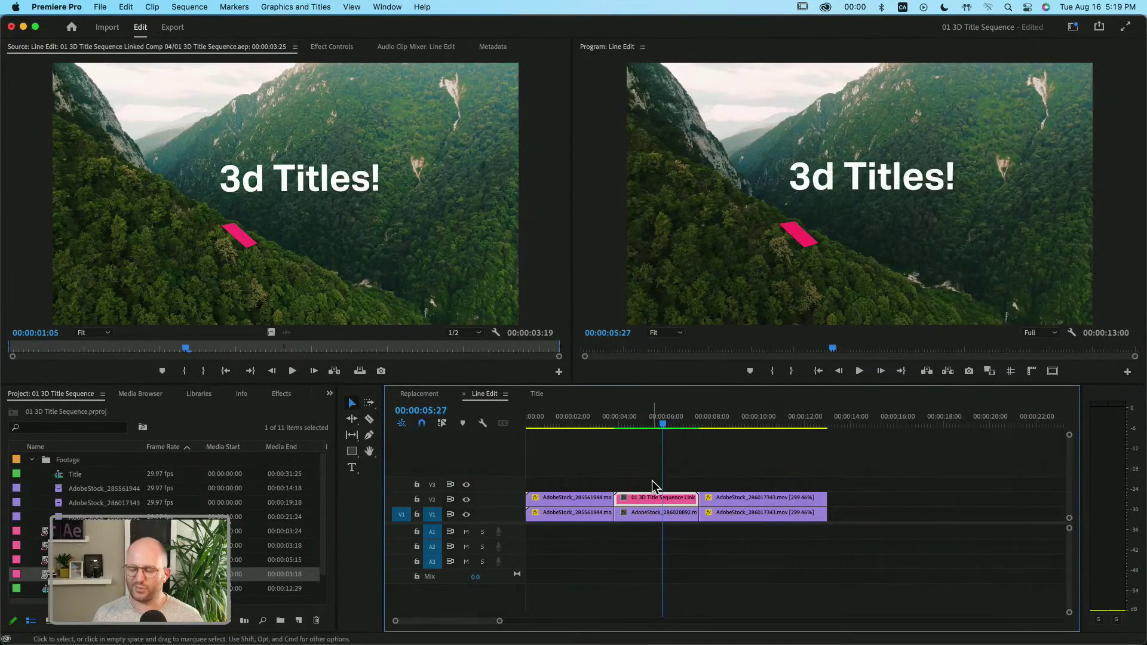
Switch to After Effects and hide the Track Solid 1 layer in the linked composition.
key("super+Tab")
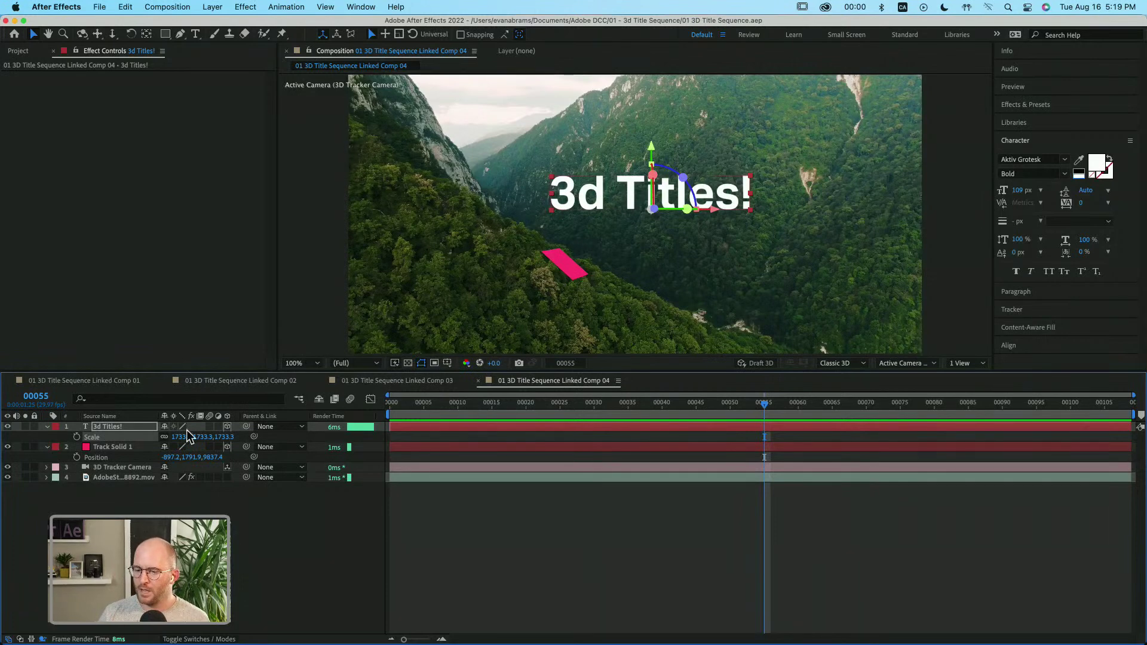
left_click(113, 448)
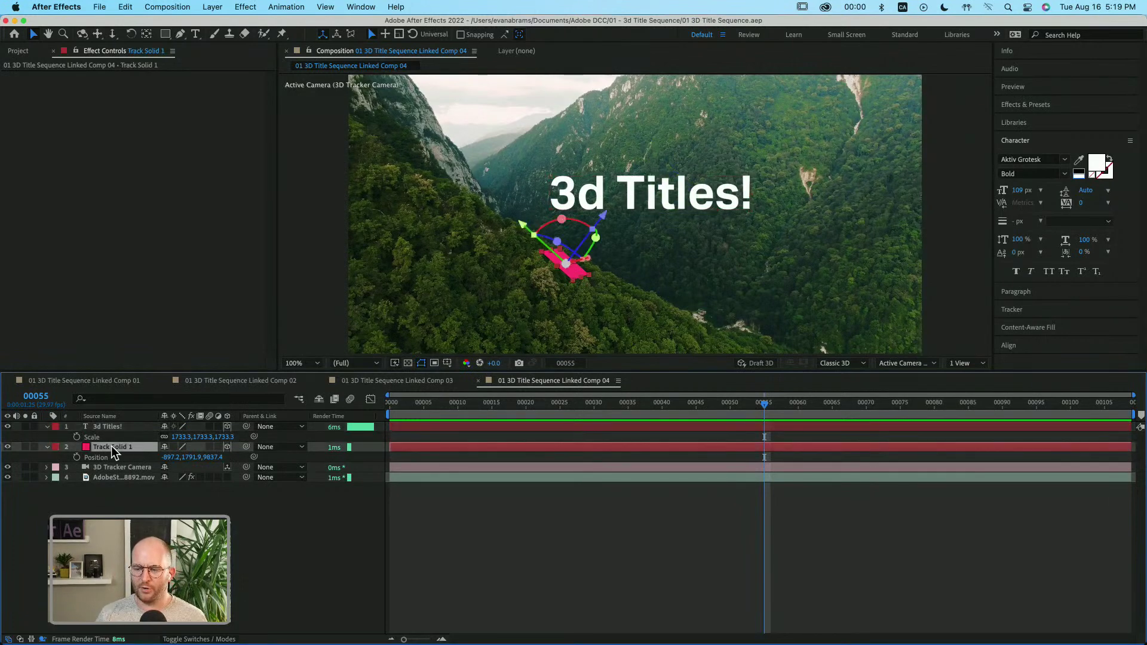
left_click(7, 448)
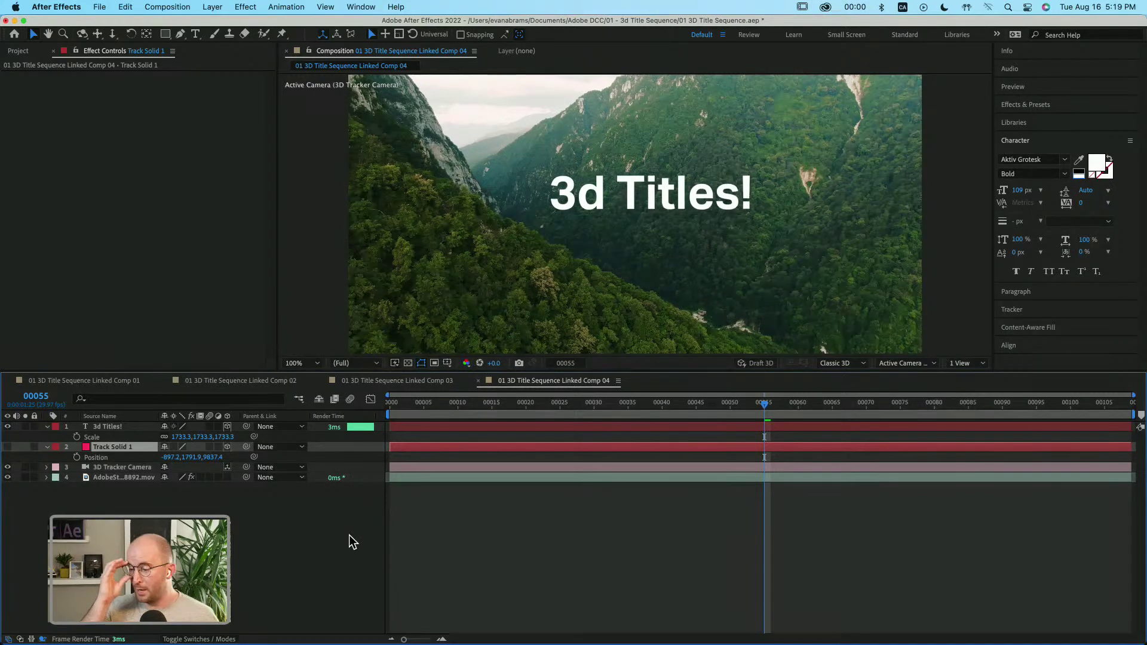
Scale the "3d Titles!" text up to about 2418.6% and shift it slightly right at the first frame.
left_click(692, 194)
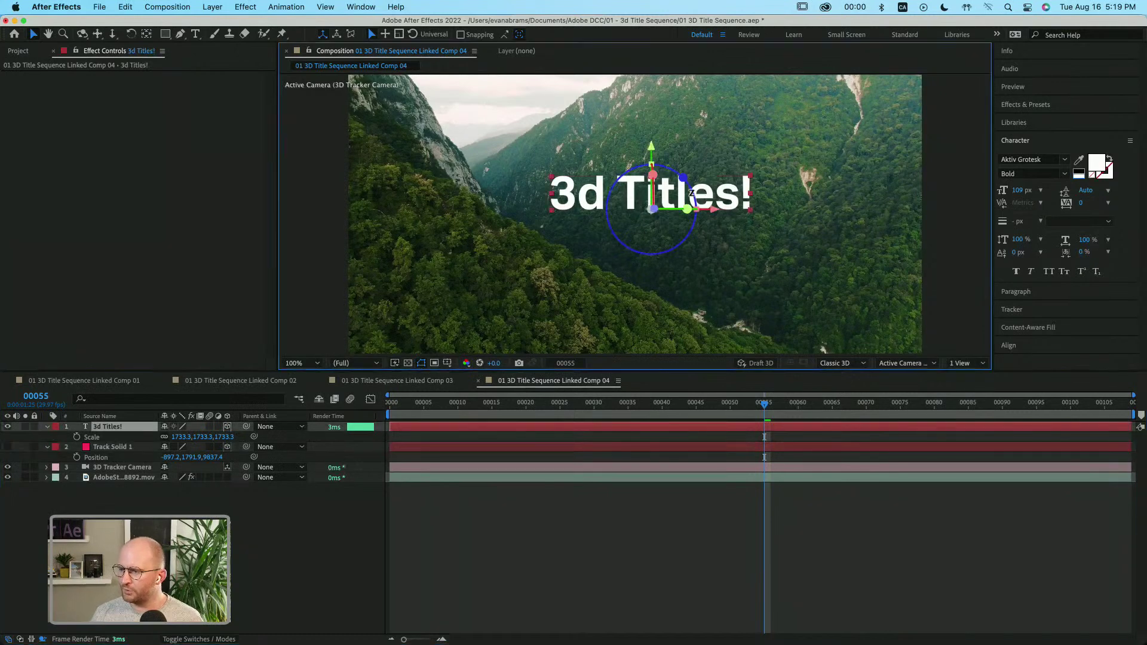
left_click_drag(751, 177, 769, 169)
left_click_drag(722, 399, 324, 429)
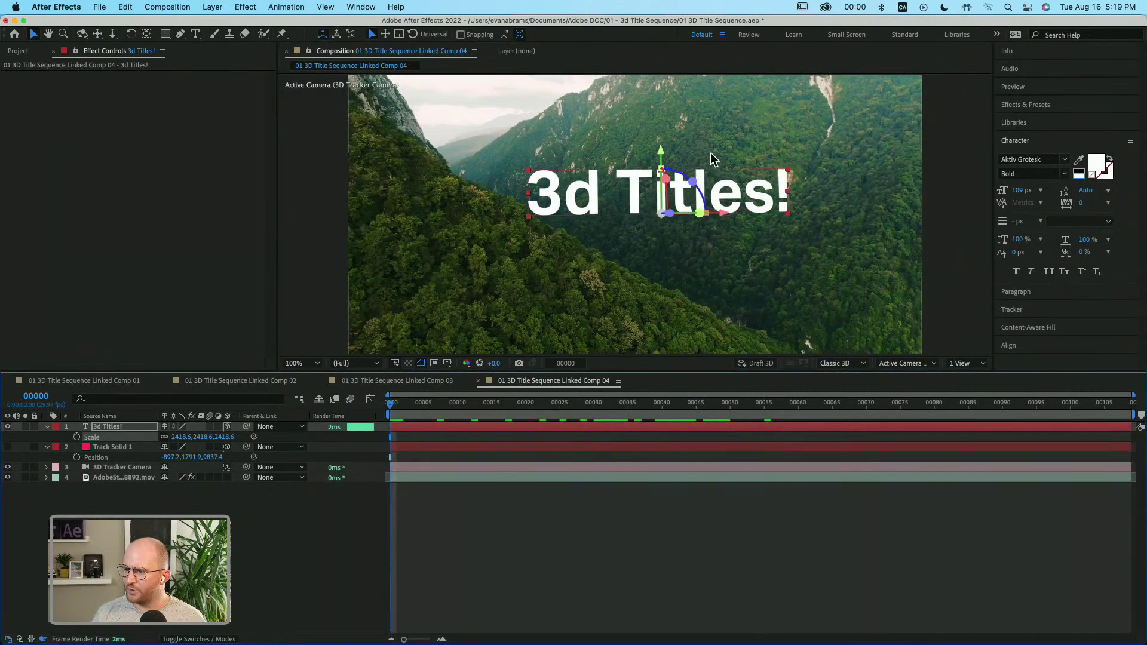
left_click_drag(638, 230, 648, 230)
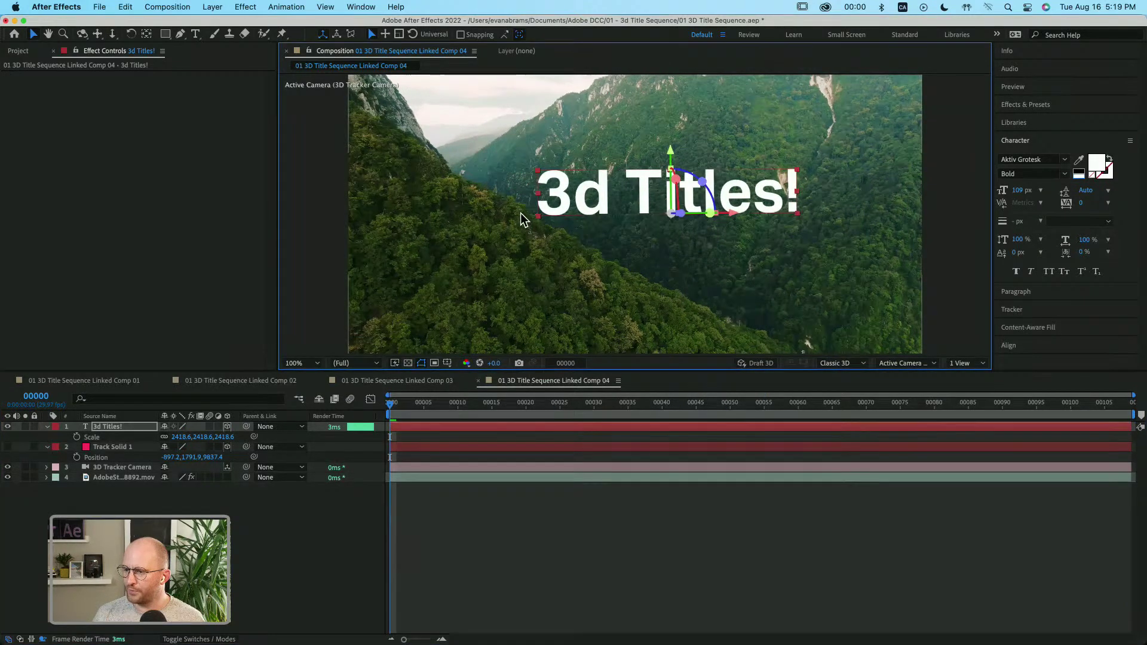
left_click_drag(460, 400, 794, 515)
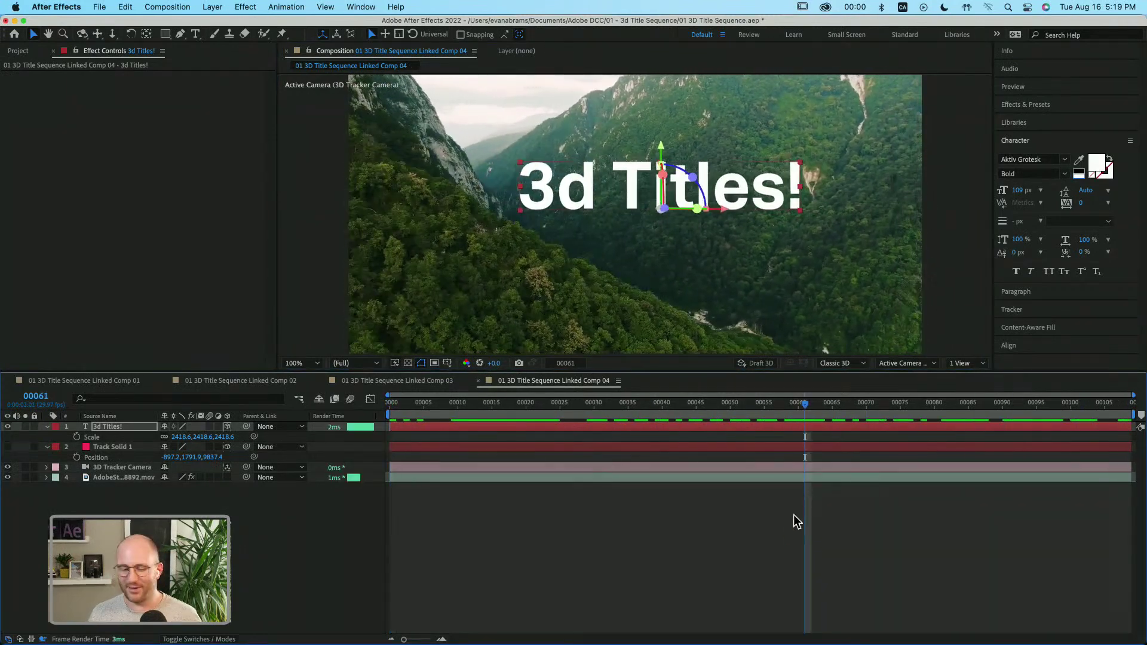
Play the composition from the first frame and scrub to frame 76 to check how the enlarged title tracks.
left_click(698, 525)
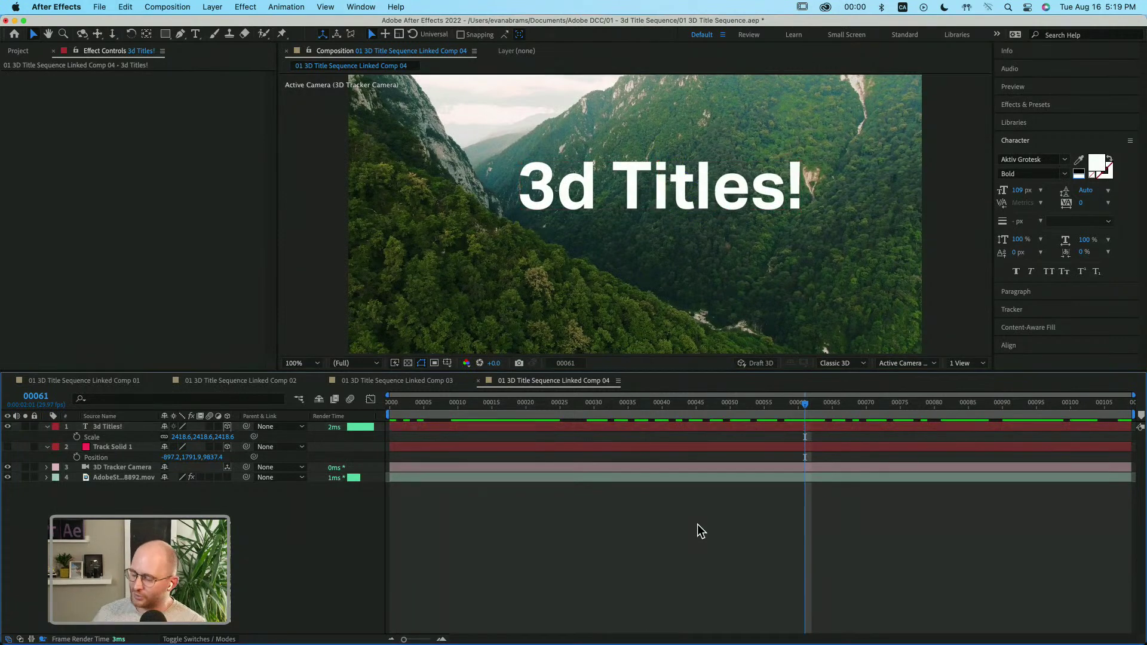
key("space")
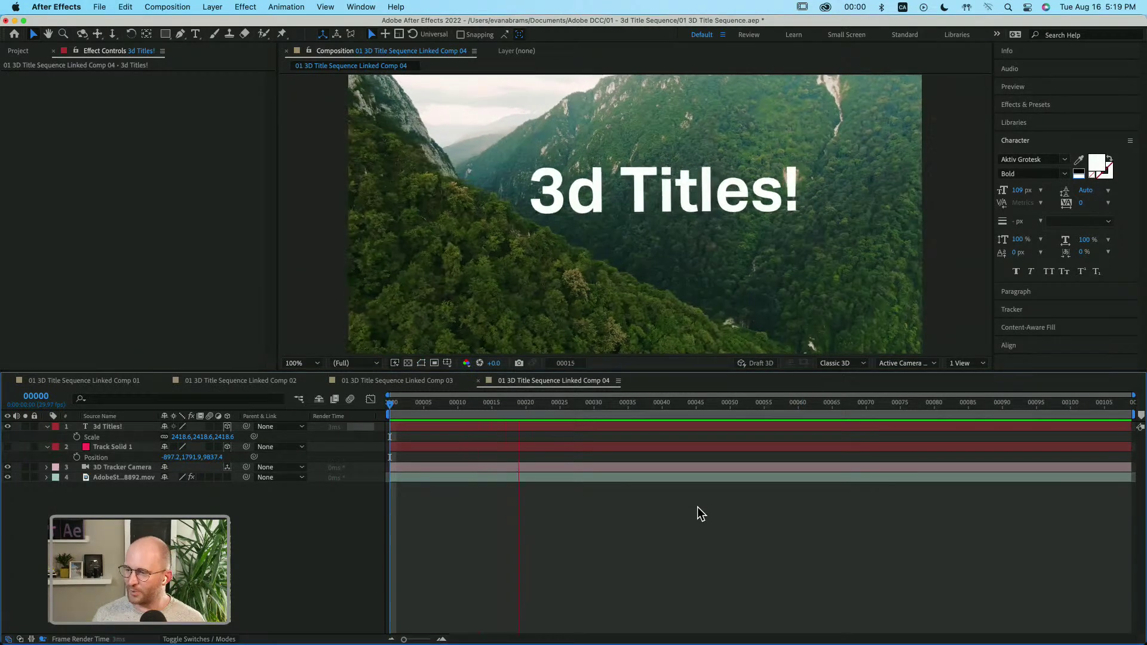
key("space")
left_click_drag(715, 417, 907, 411)
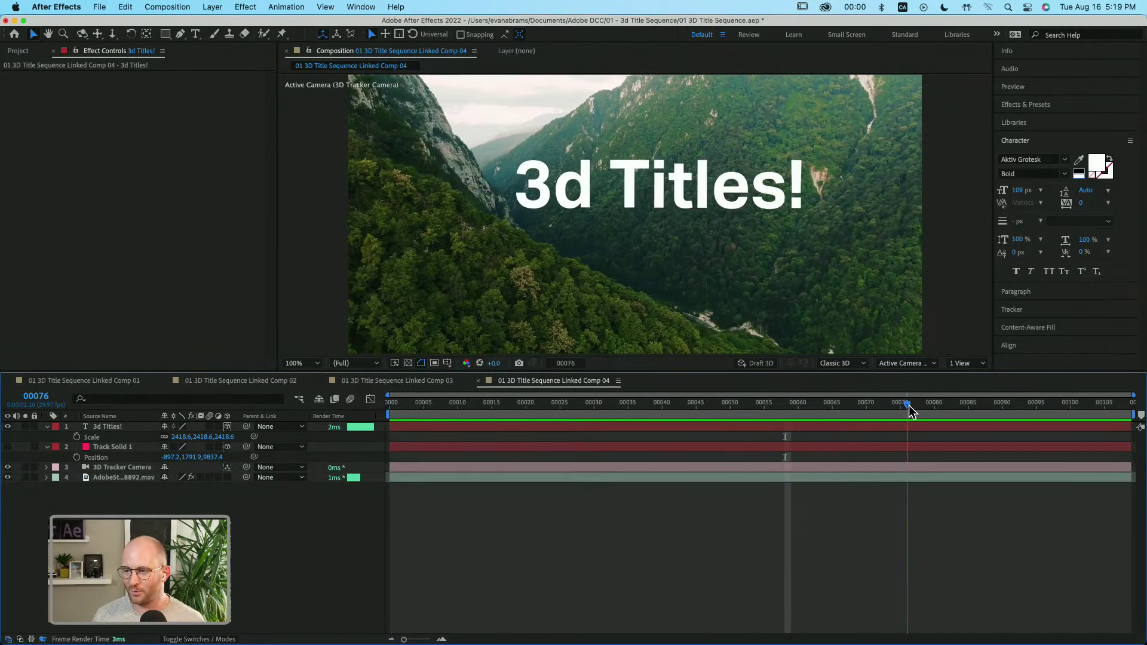
left_click(768, 198)
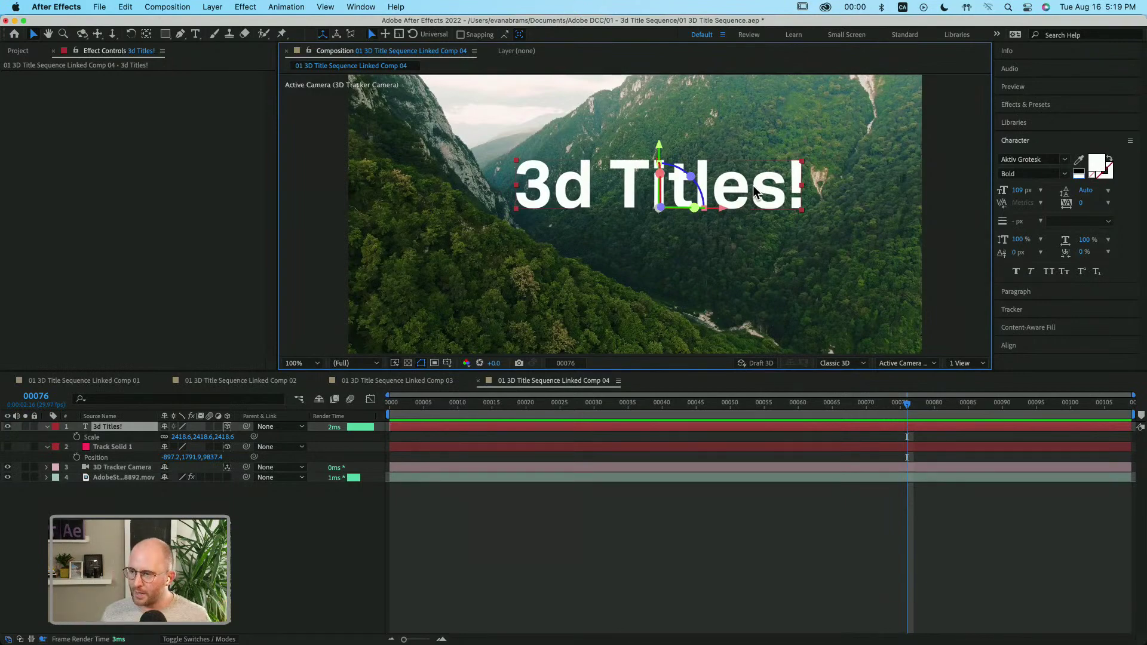
Switch to Premiere Pro and create an adjustment layer with the default video settings in the project.
key("super+Tab")
left_click(623, 472)
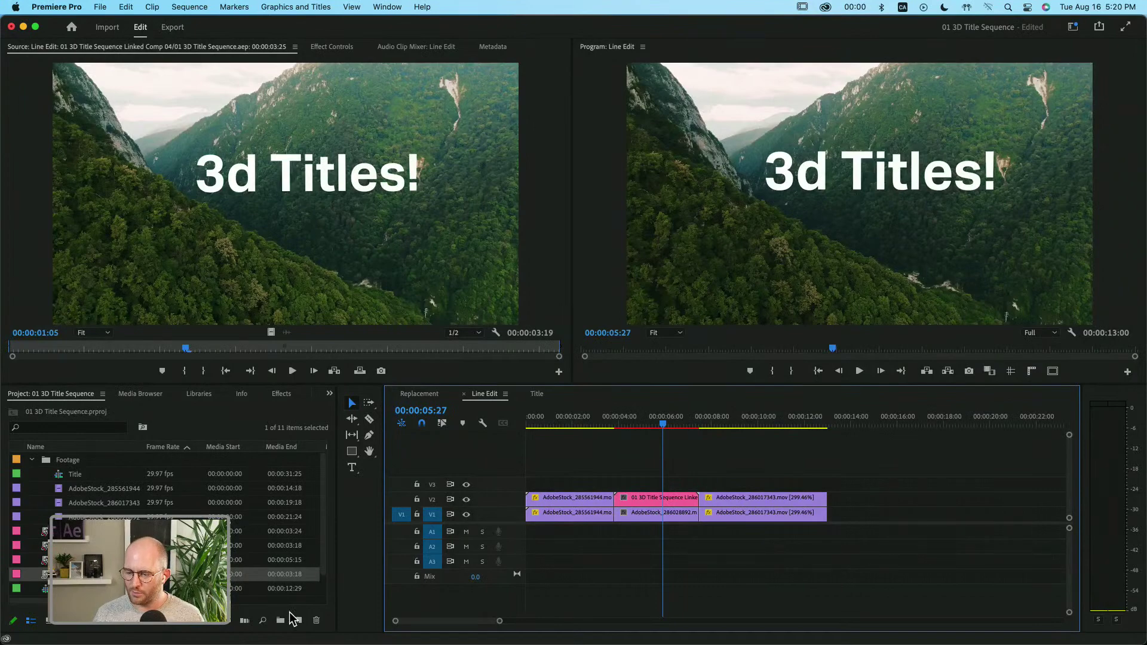
left_click(297, 620)
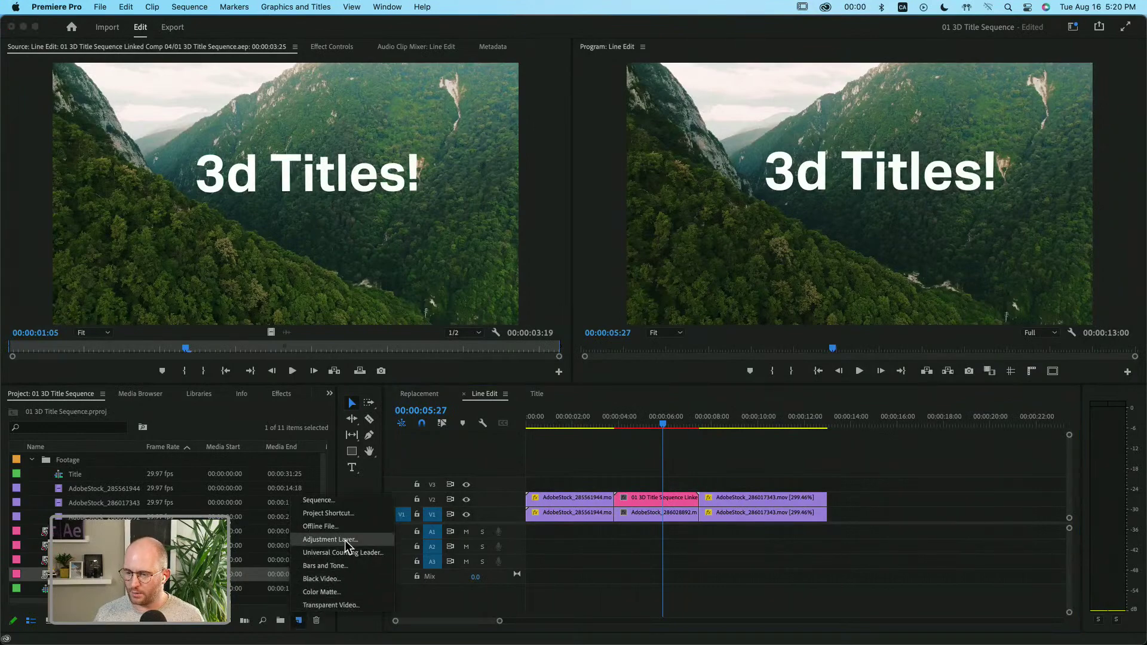
left_click(331, 540)
left_click(644, 380)
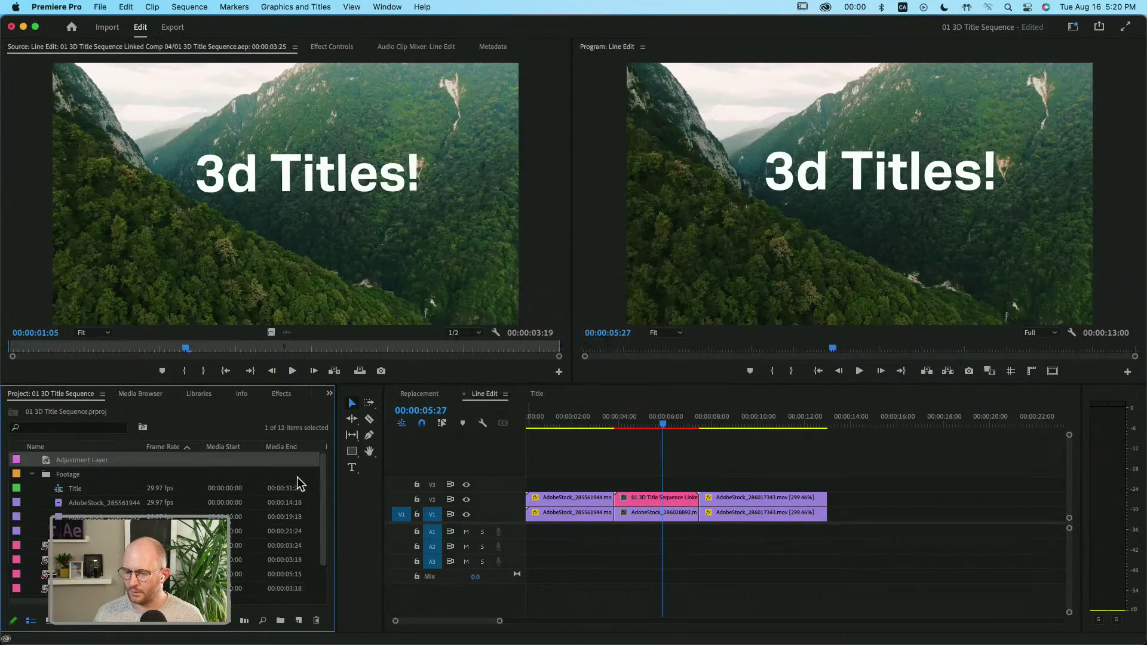
Place the adjustment layer on track V3 and extend it over the full length of the Line Edit sequence.
left_click_drag(74, 461, 570, 487)
left_click_drag(640, 484, 828, 495)
left_click(702, 492)
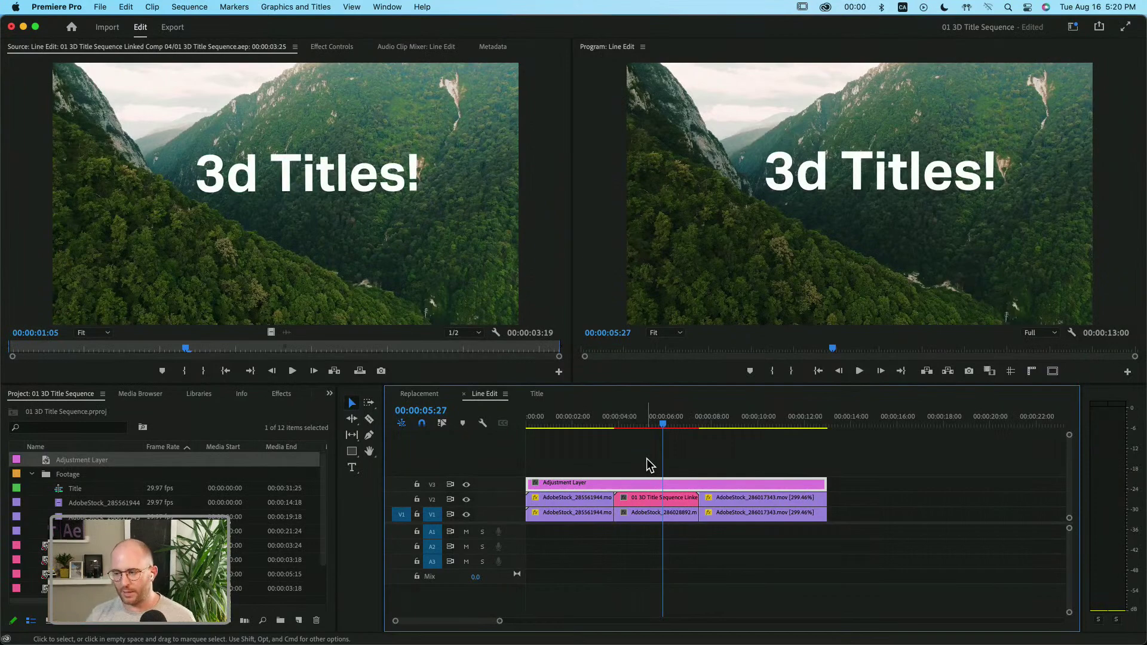
Switch to After Effects, sample the title's fill color from the bright sky and check it in the Text Color dialog.
left_click(668, 500)
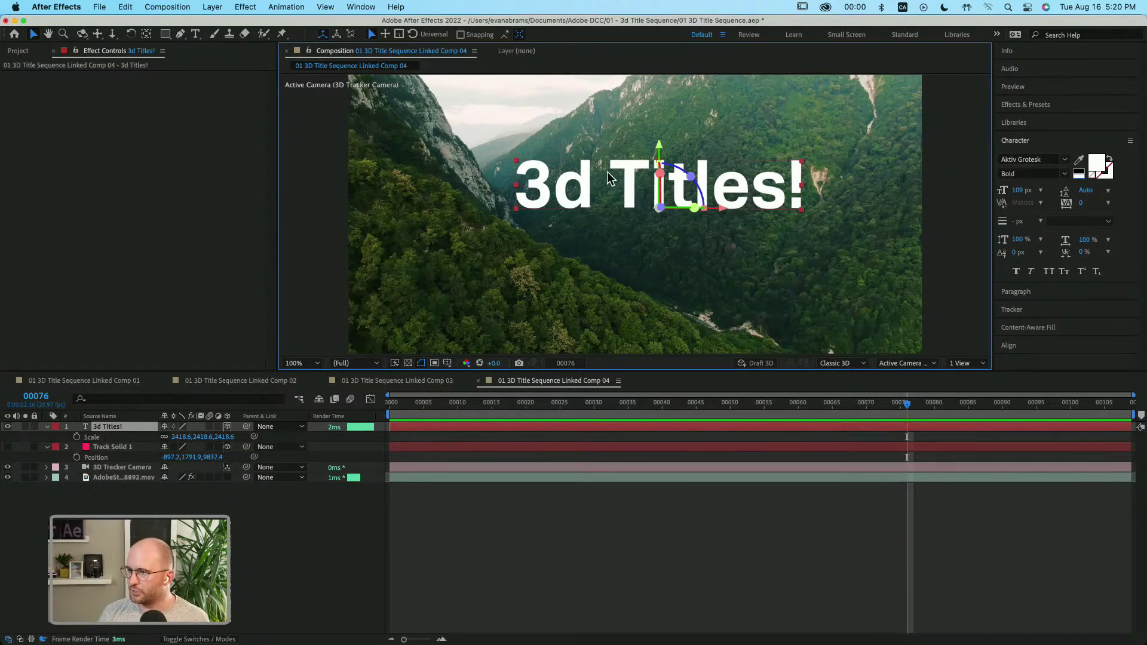
left_click(1079, 161)
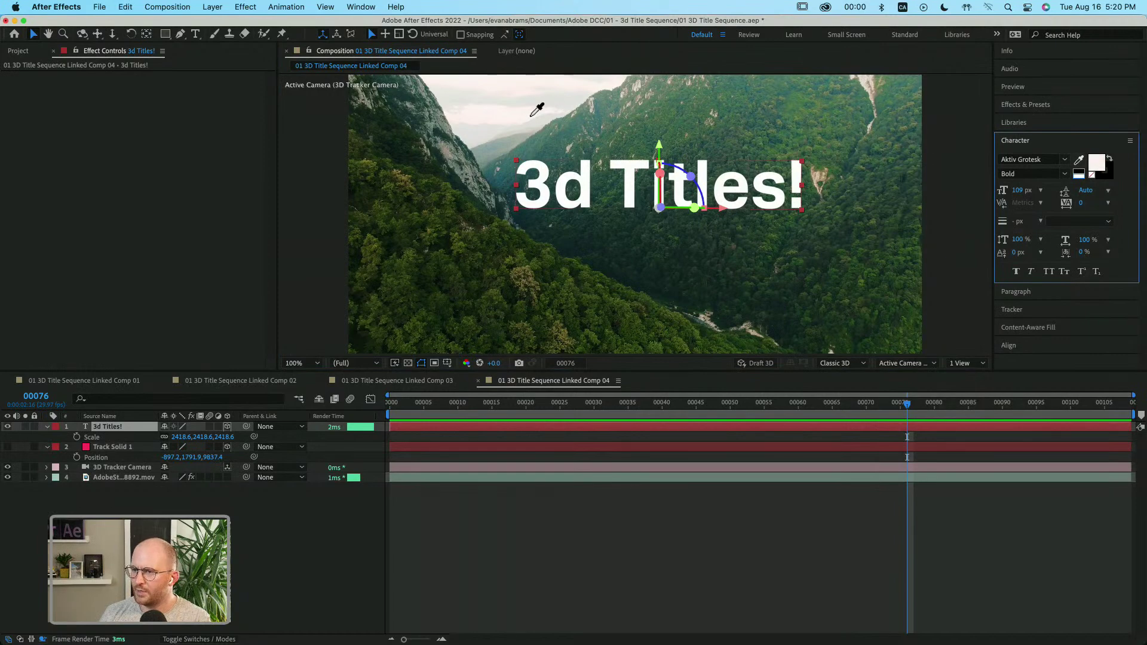
left_click(497, 116)
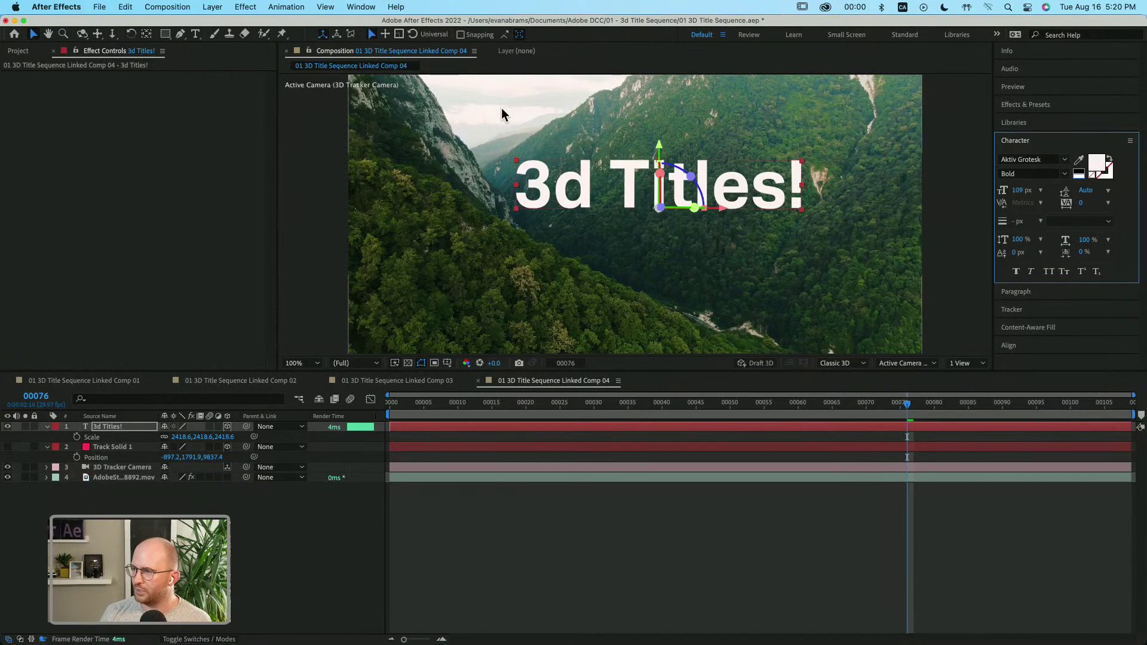
left_click(1095, 171)
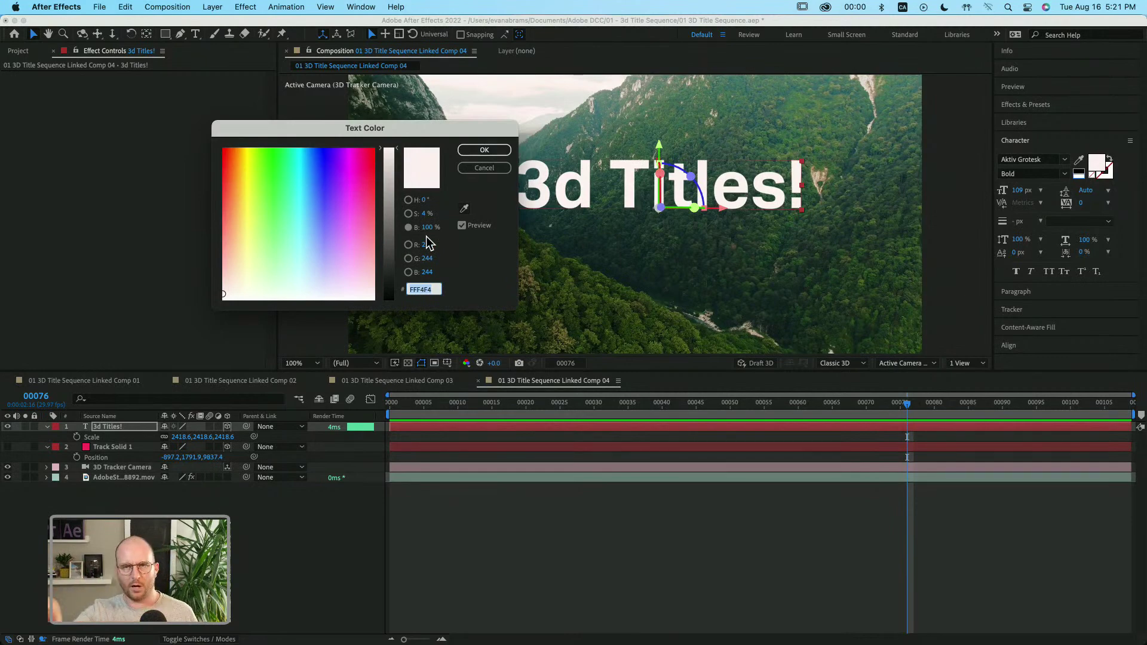
left_click(483, 152)
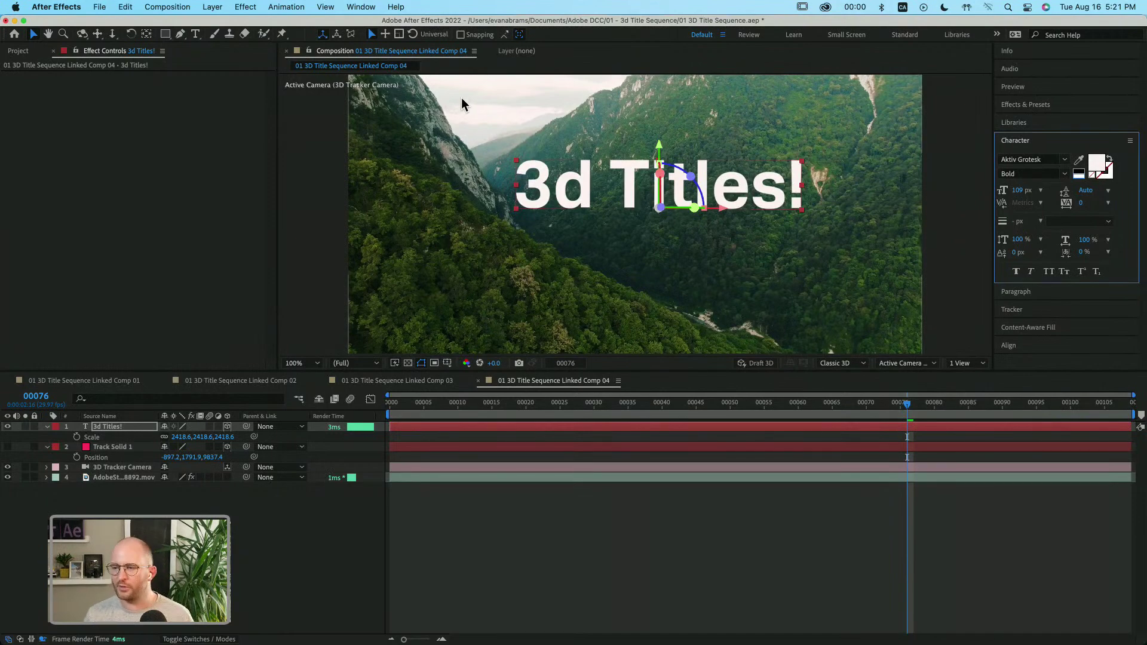
Scrub the composition to frame 84 and resample the title's fill color from the pale rock on the far mountainside.
left_click_drag(450, 407, 965, 476)
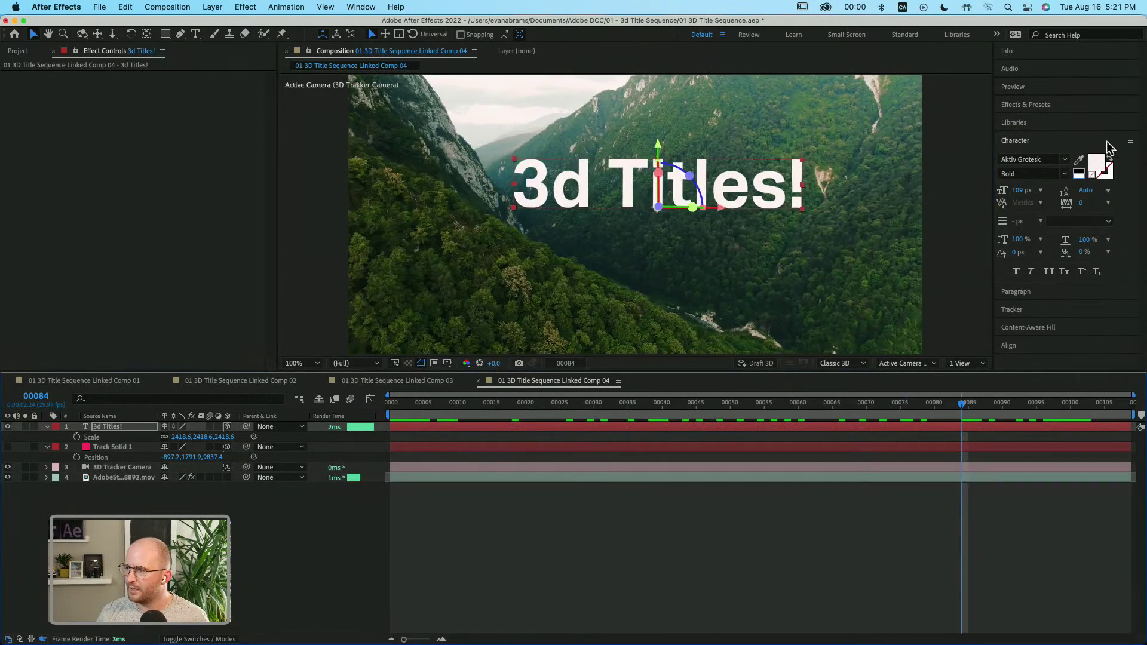
left_click(1079, 160)
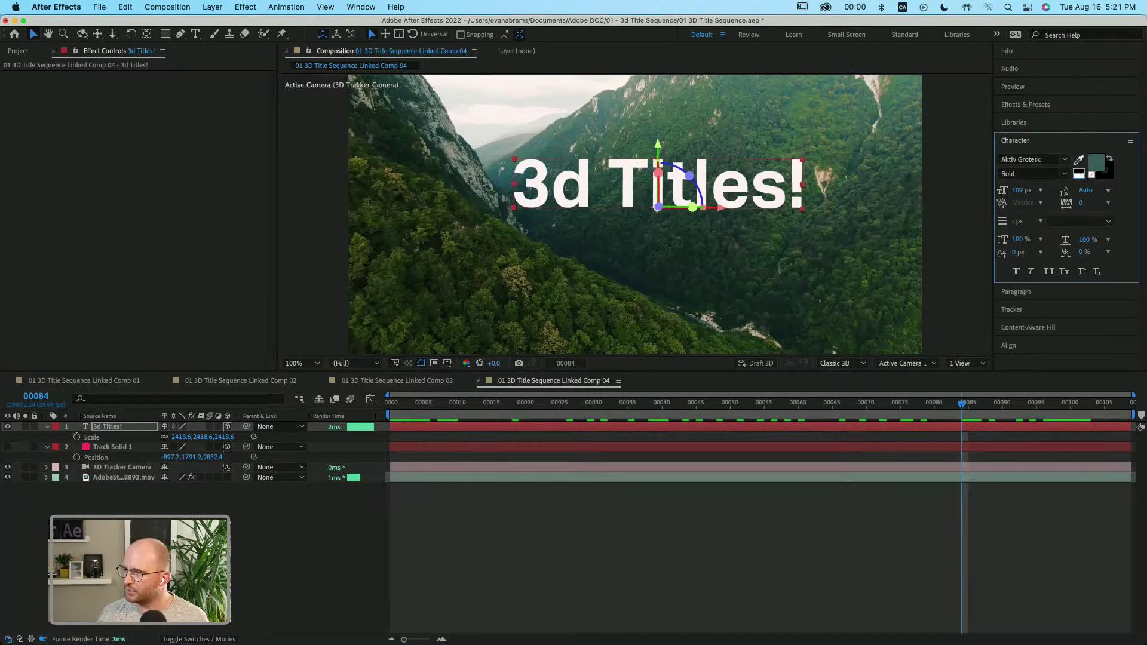
left_click(868, 77)
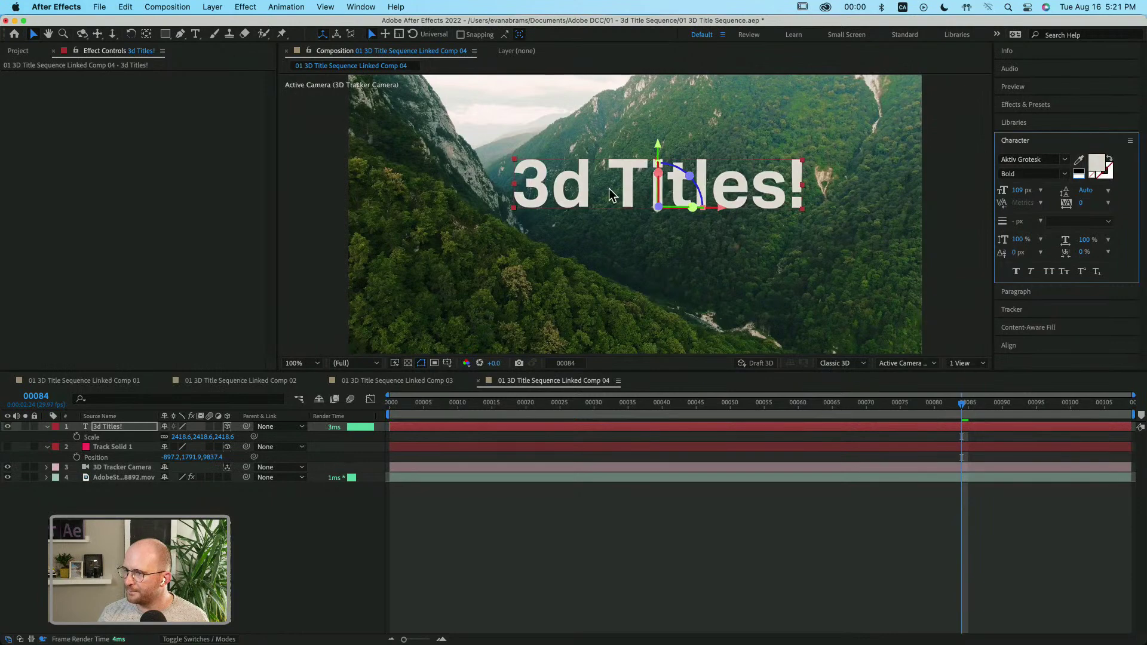
Lower the title fill color's saturation to 4% and raise its brightness to 94%, giving F0ECE7.
left_click(1090, 165)
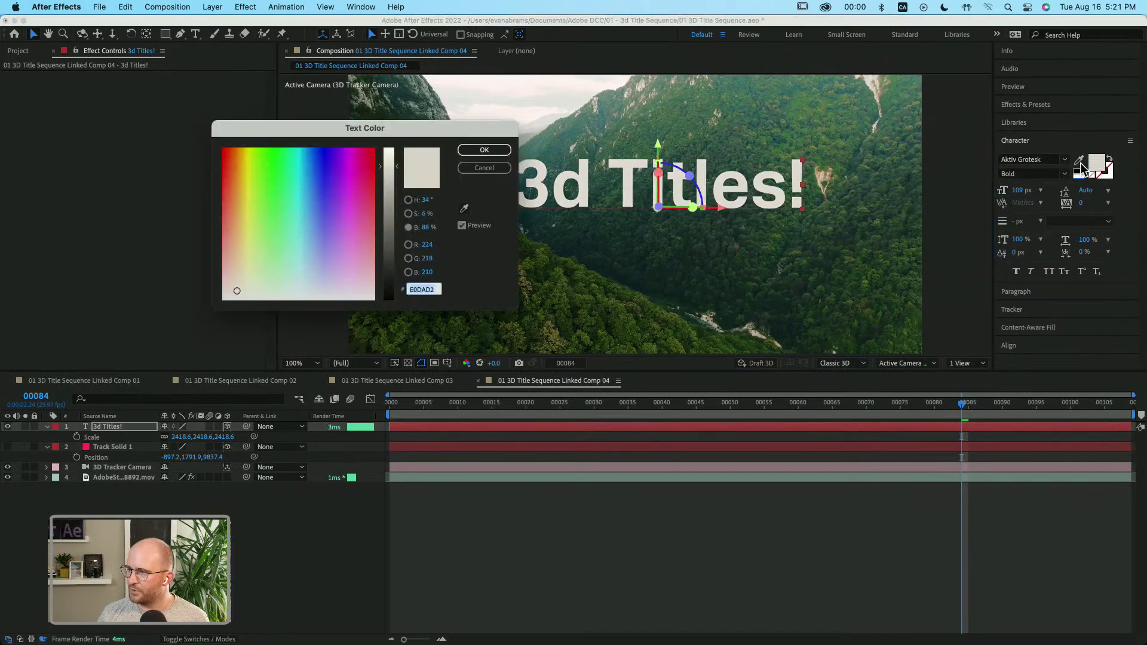
left_click(408, 213)
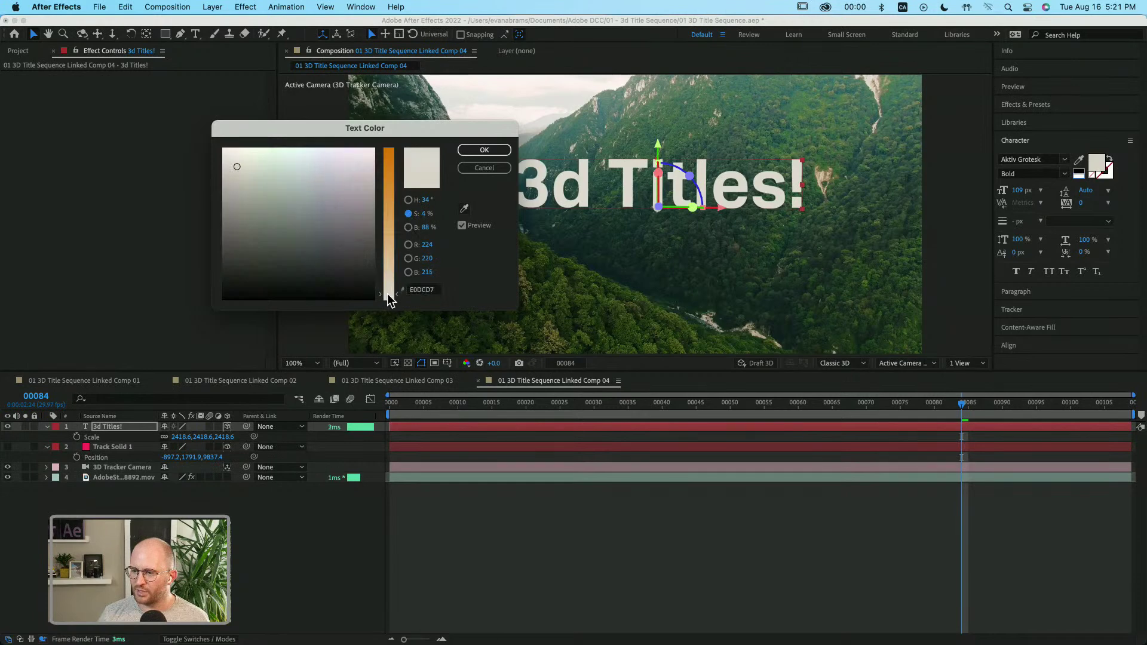
left_click(408, 228)
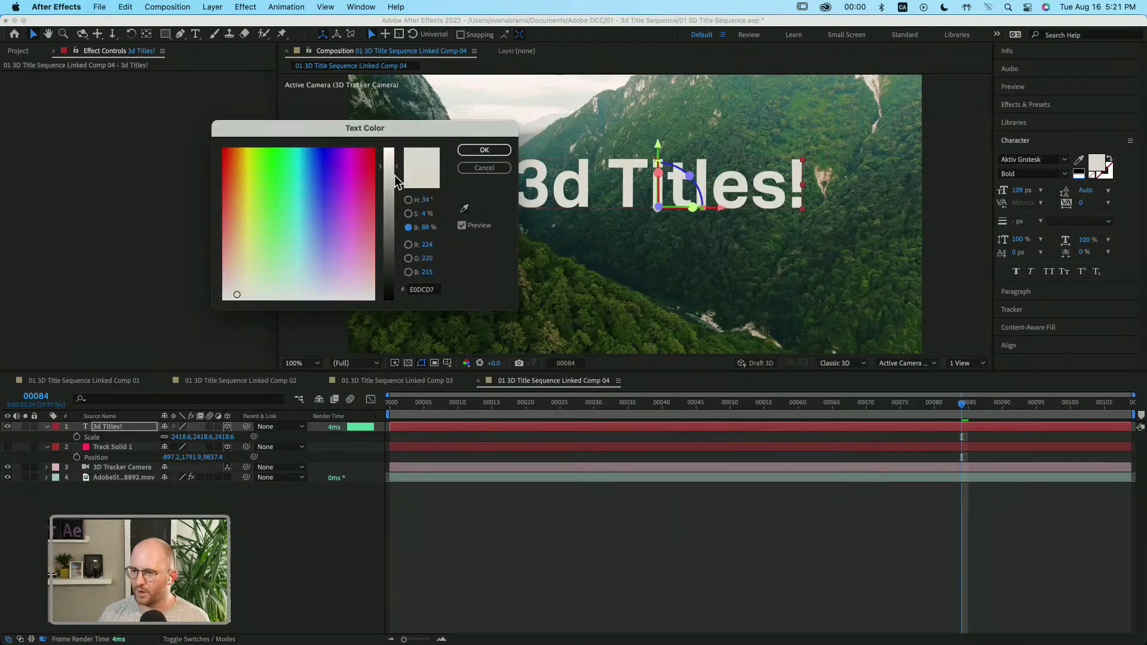
left_click_drag(390, 162, 389, 156)
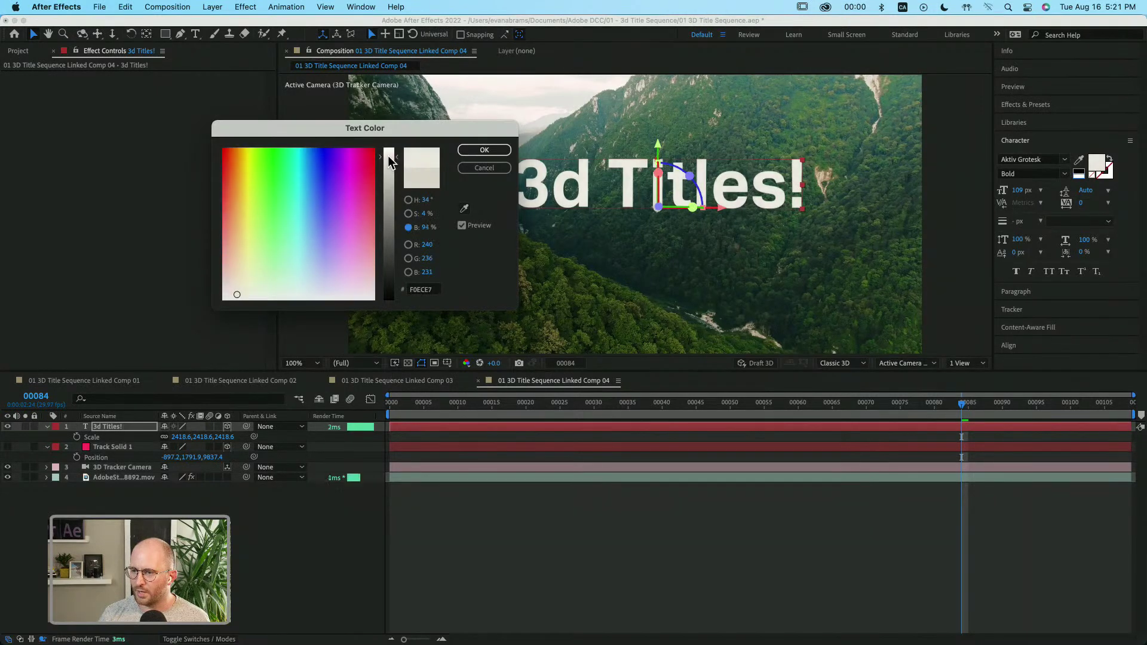
left_click(474, 152)
left_click(581, 526)
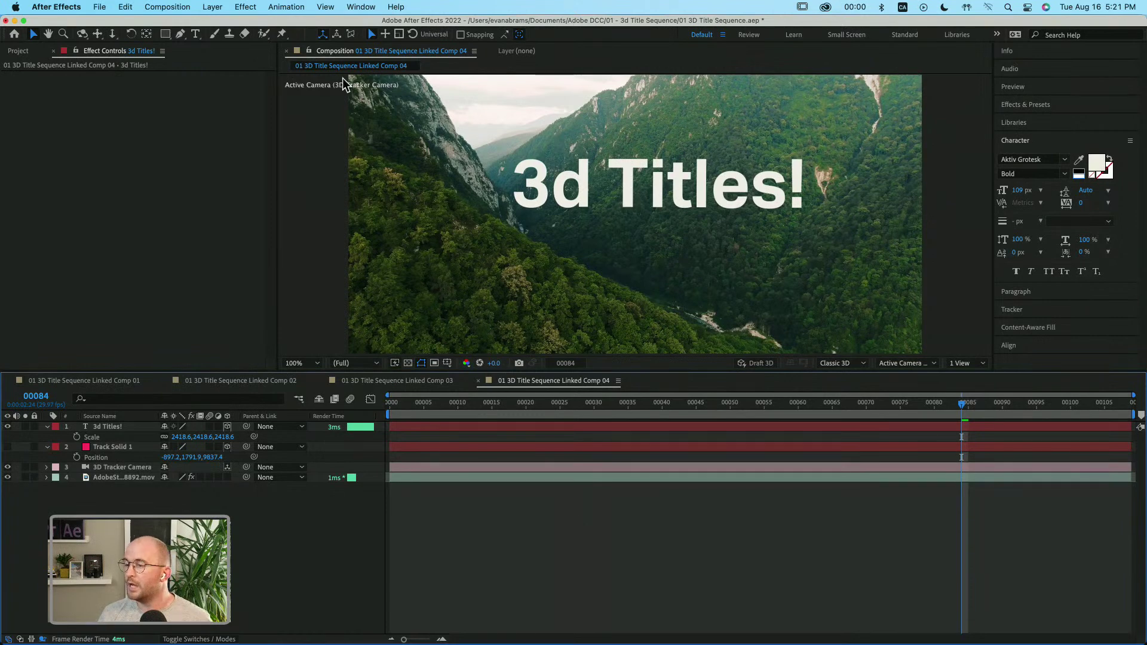
Search the effects for "bevel", try Bevel Edges on the "3d Titles!" text and undo it.
left_click(554, 166)
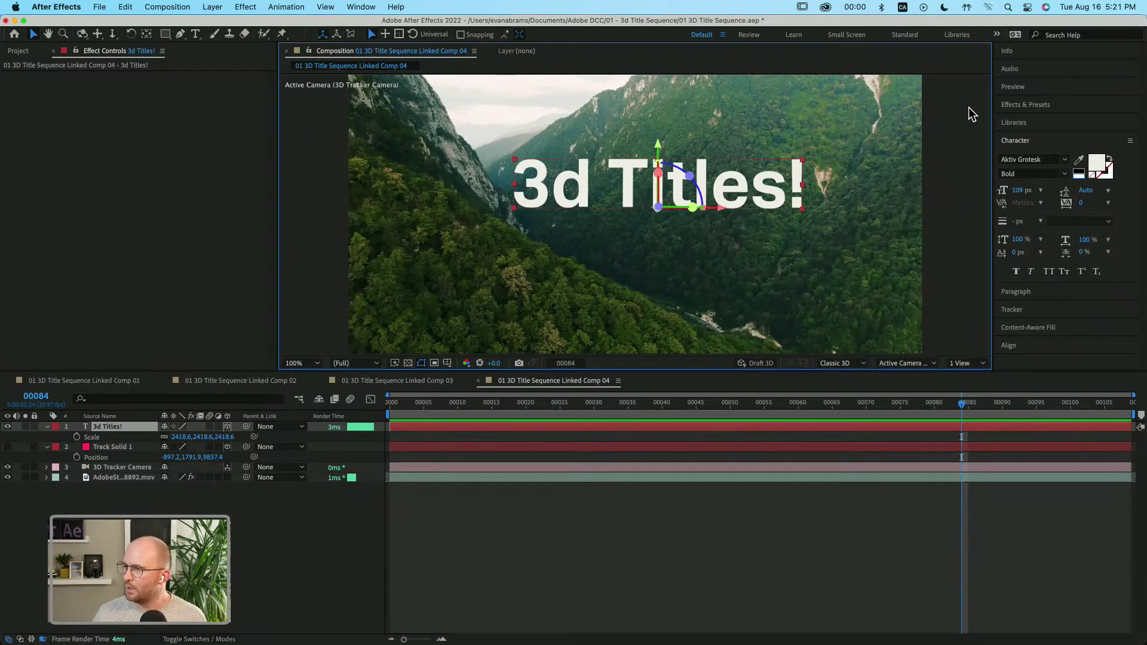
left_click(1011, 104)
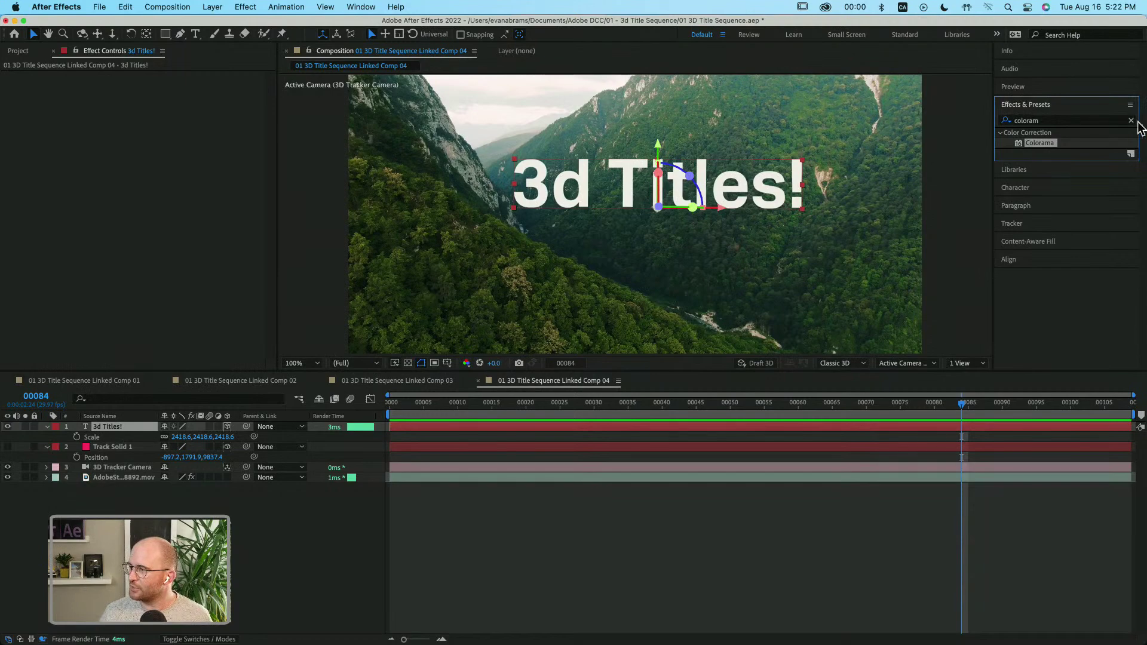
left_click(1112, 120)
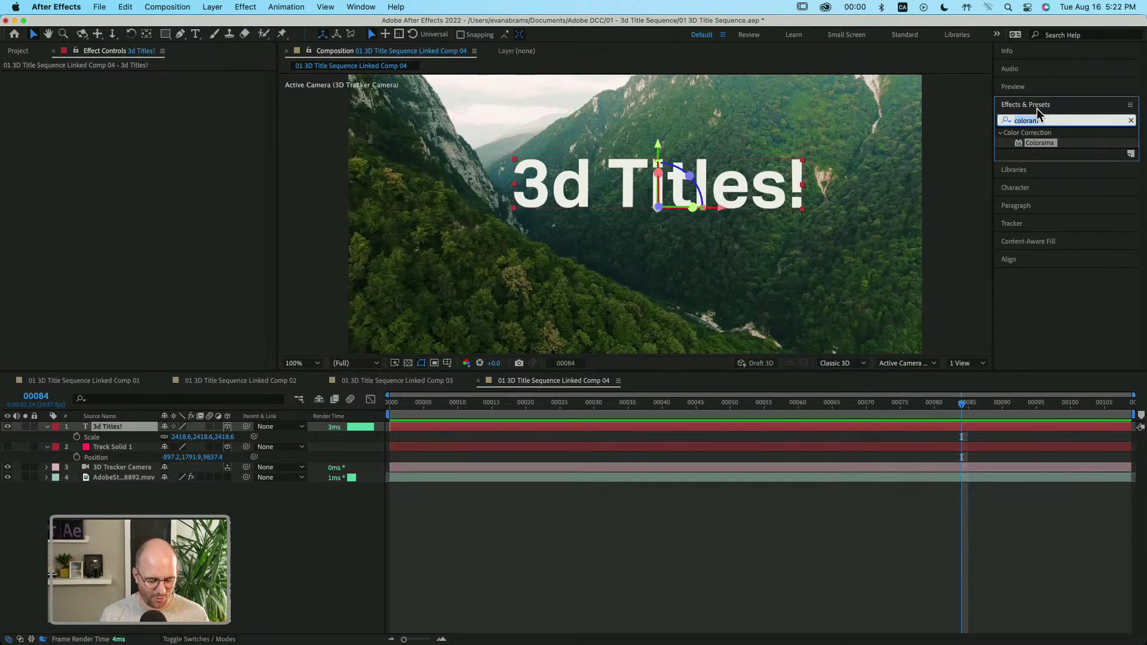
type("bevel")
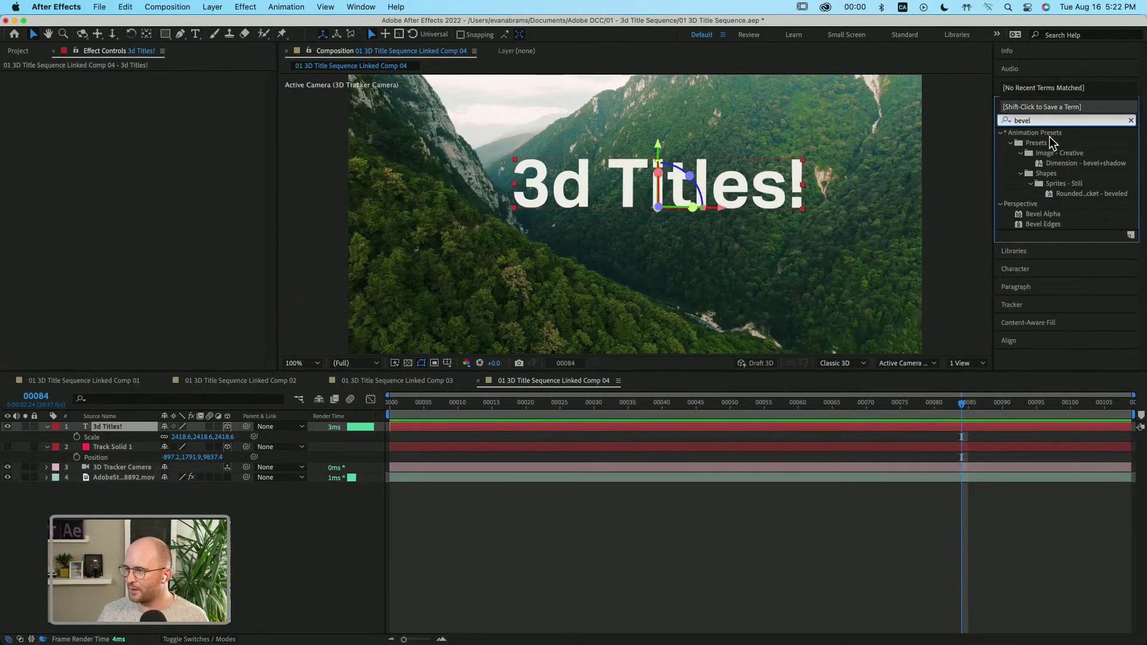
left_click_drag(1045, 224, 741, 197)
key("super+z")
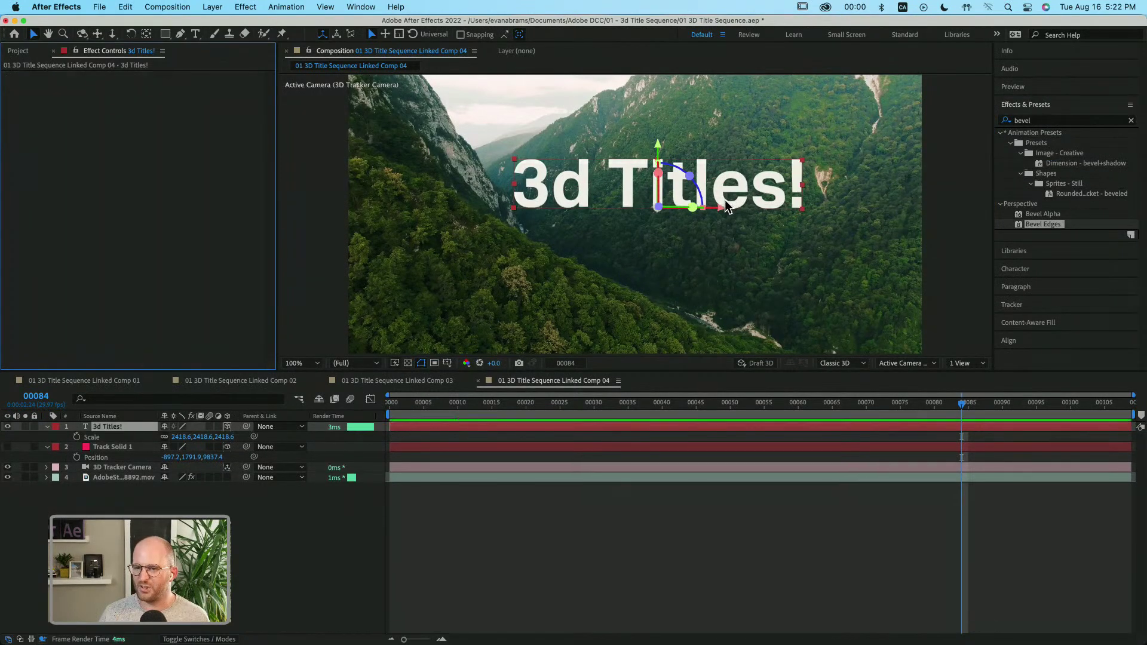
Apply the Bevel Alpha effect to the "3d Titles!" text layer.
left_click_drag(1044, 215, 719, 426)
key("ctrl+z")
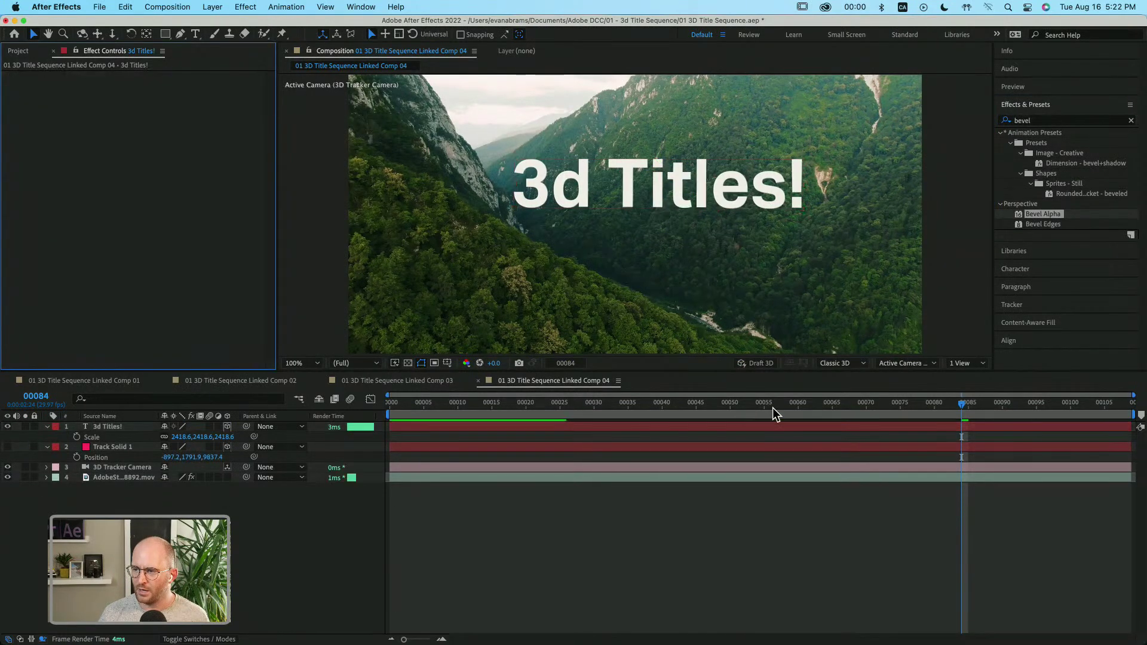
left_click(779, 427)
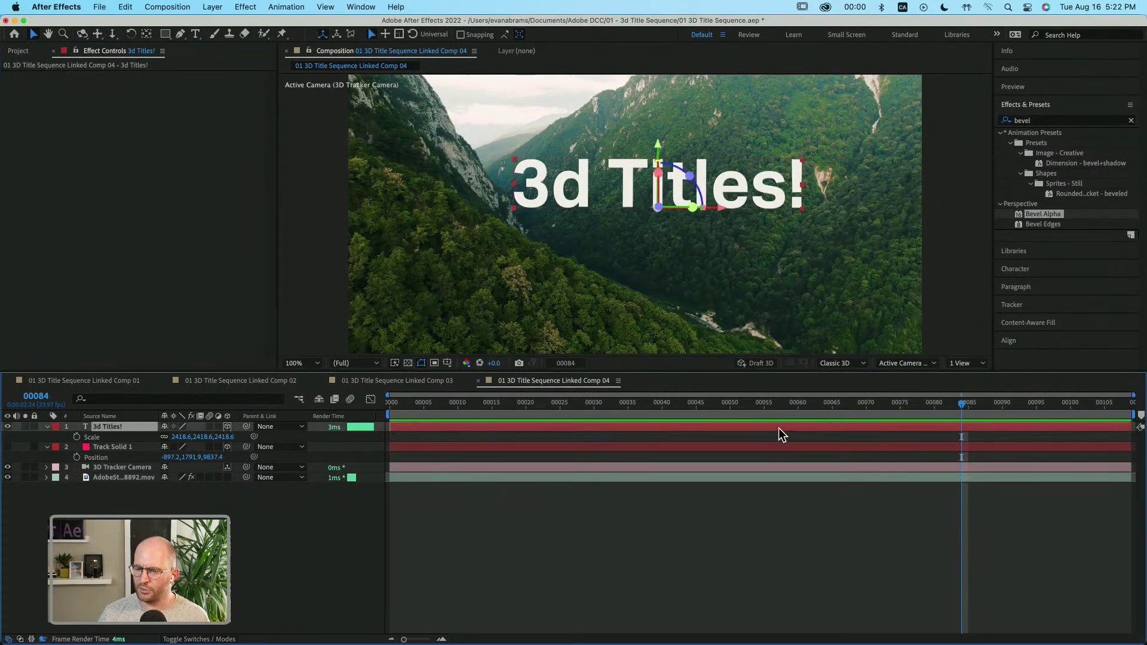
double_click(1052, 216)
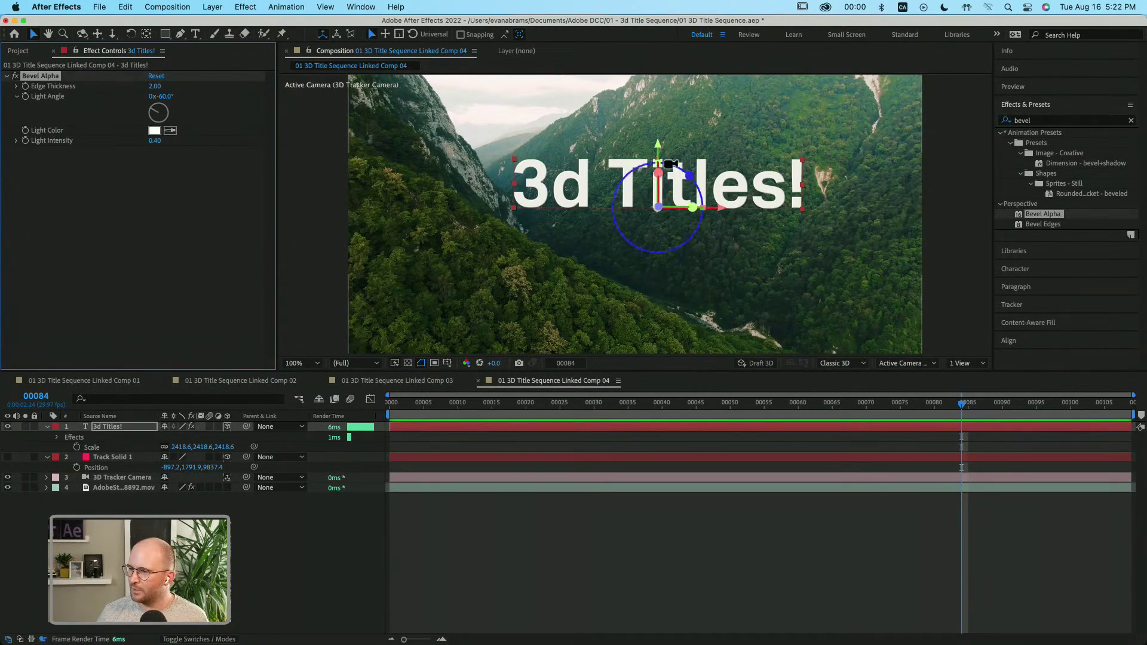
Toggle the Bevel Alpha effect off and on to compare the letter edges up close around the "T".
scroll(667, 163, "up", 4)
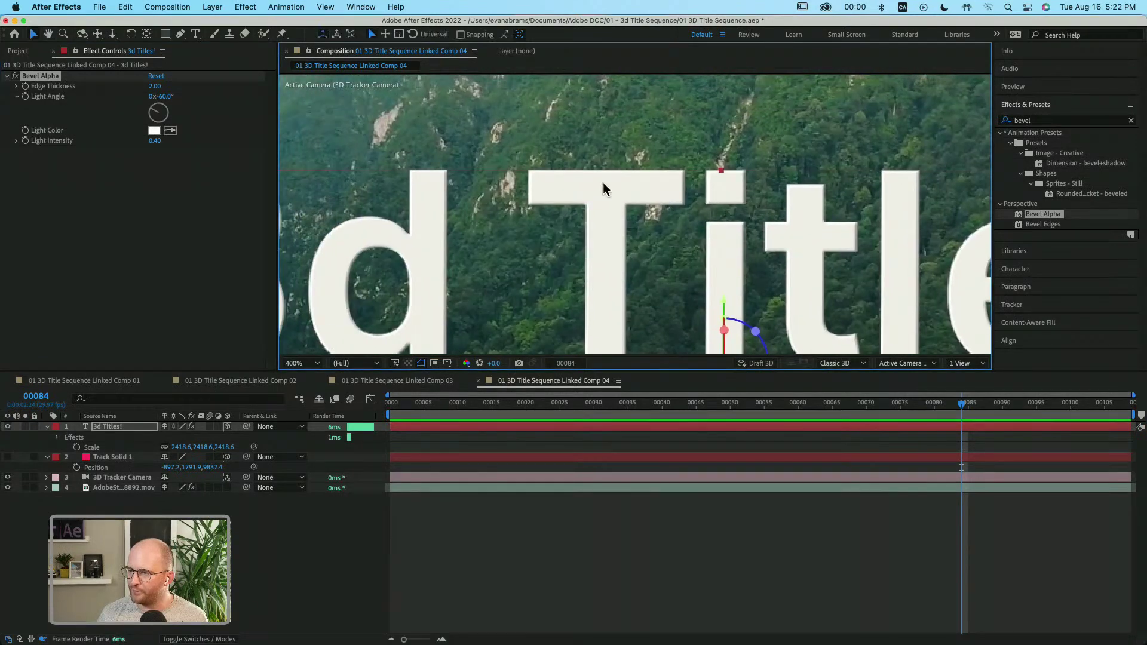
scroll(604, 188, "up", 2)
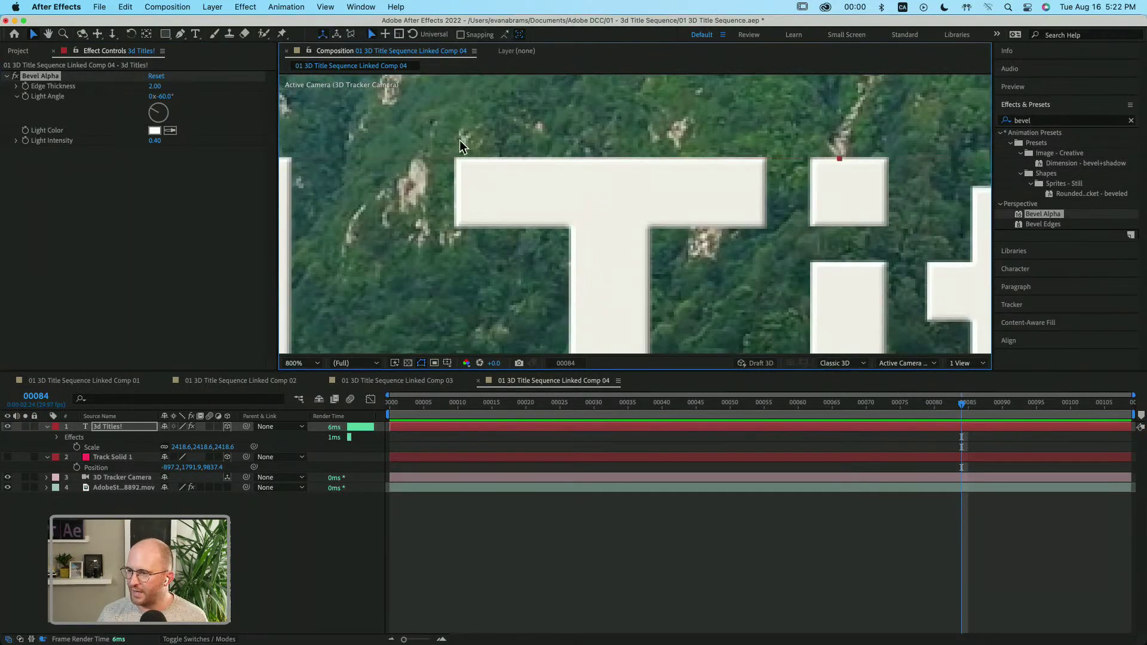
left_click(15, 77)
left_click(14, 77)
left_click(15, 76)
left_click(15, 76)
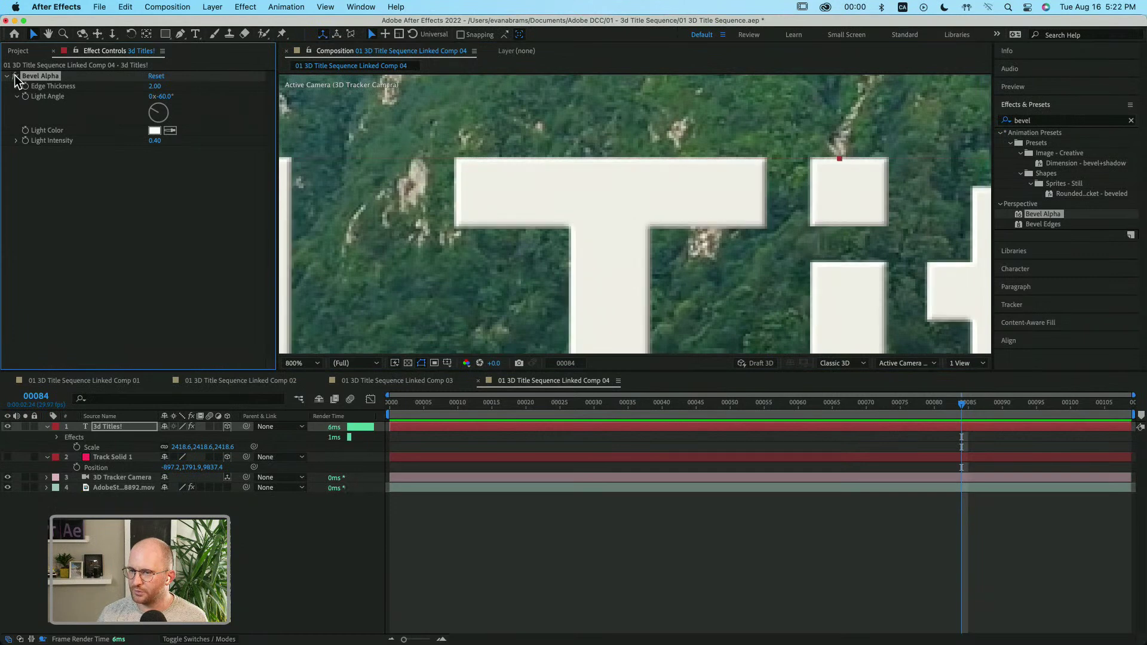
Try a Bevel Alpha Edge Thickness of 4 and reduce it to 2.5.
left_click(154, 86)
type("4")
key("Return")
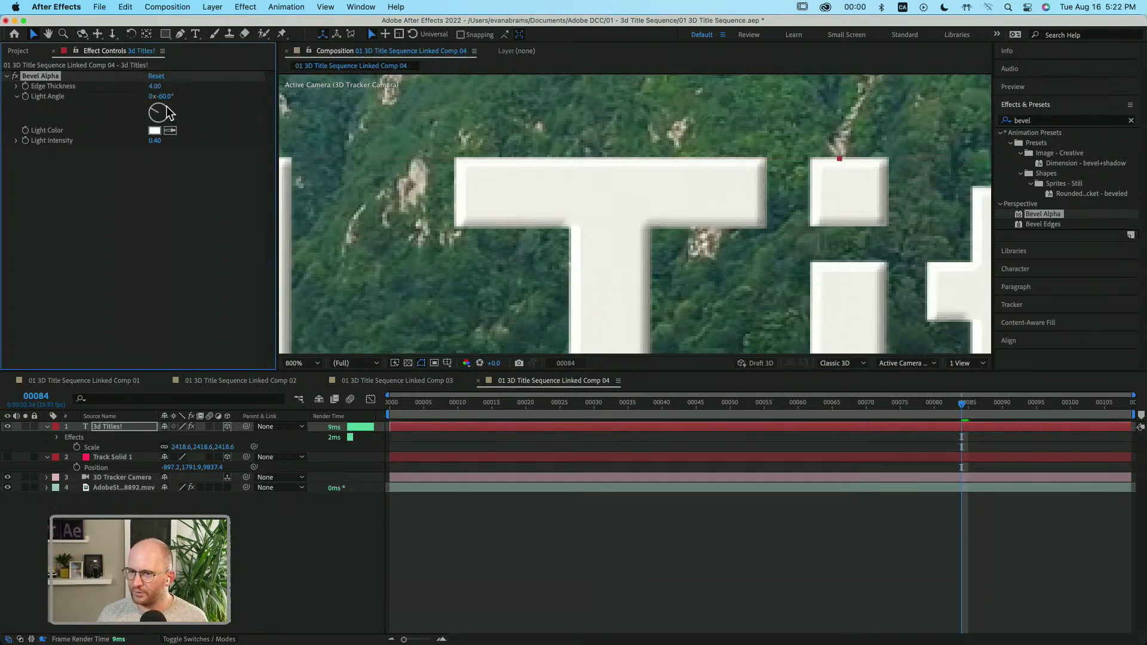
left_click(154, 86)
type("2.5")
key("Return")
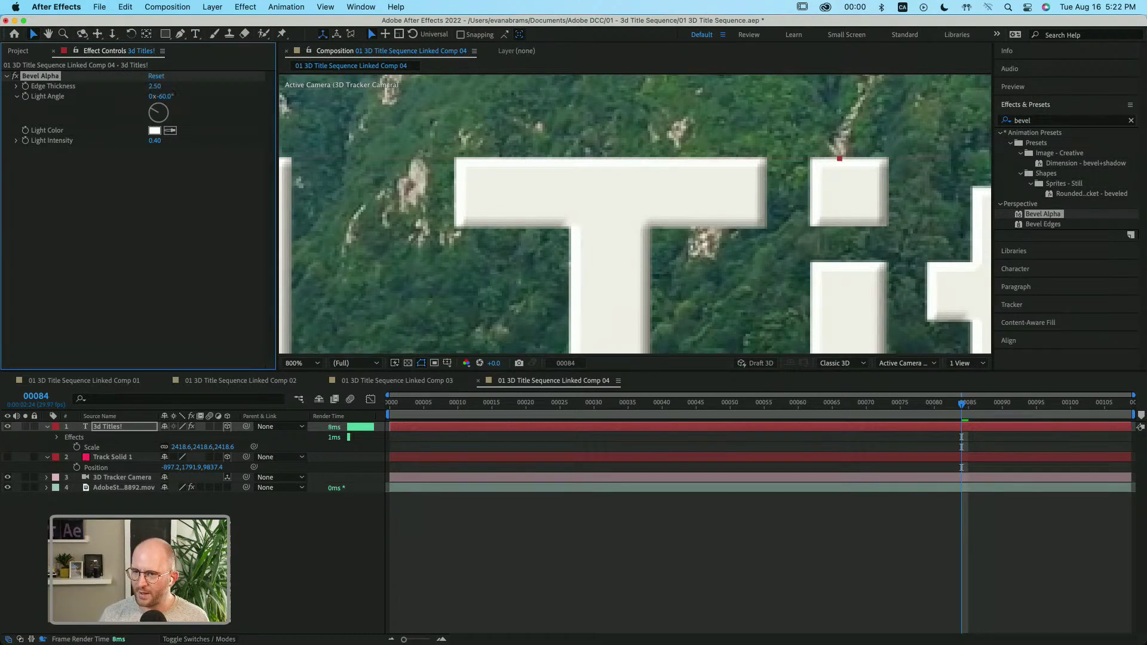
Set the Bevel Alpha effect's Light Intensity to 0.20 and its Edge Thickness to 2.
scroll(683, 274, "down", 4)
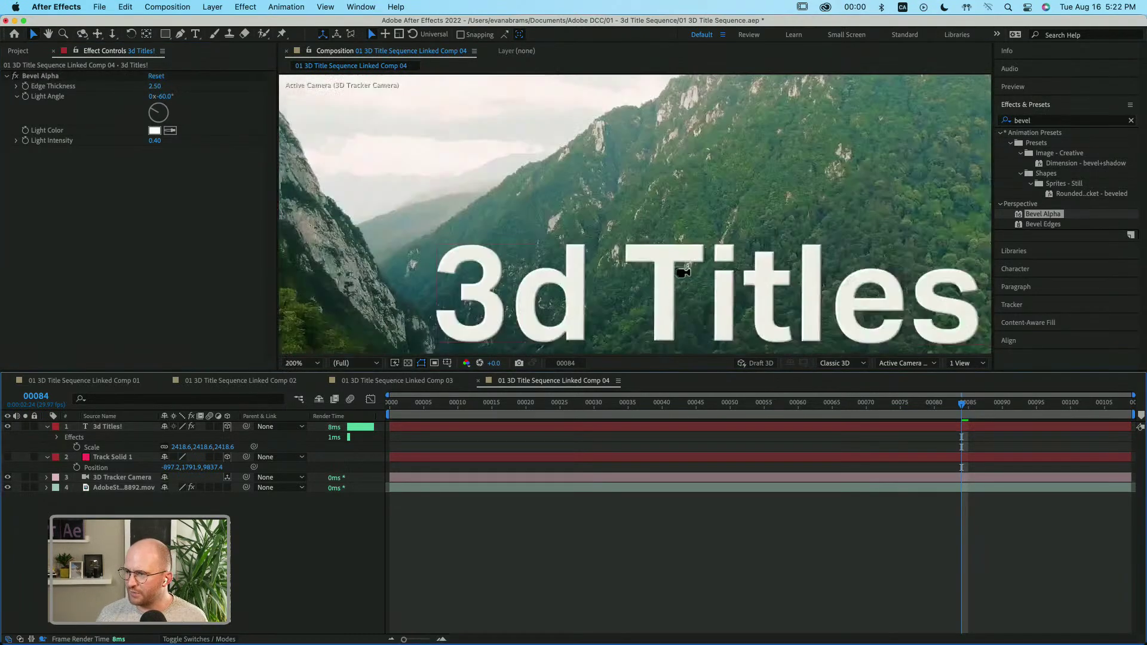
scroll(593, 267, "up", 3)
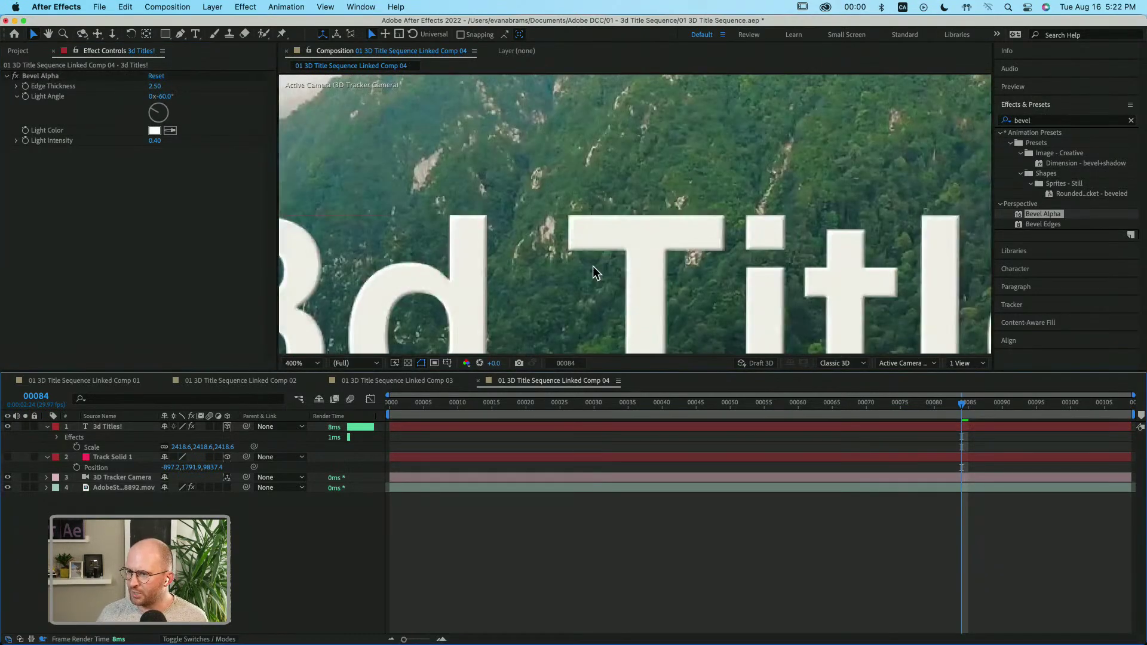
left_click(155, 141)
type("0.2")
key("Return")
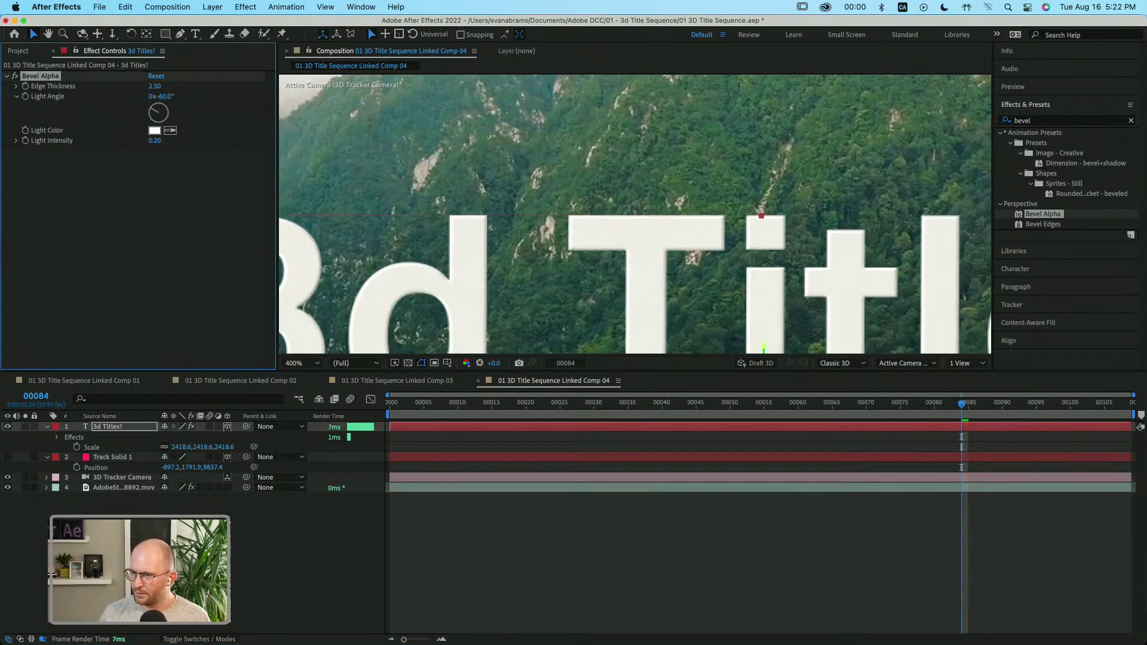
left_click(156, 87)
type("2")
key("Return")
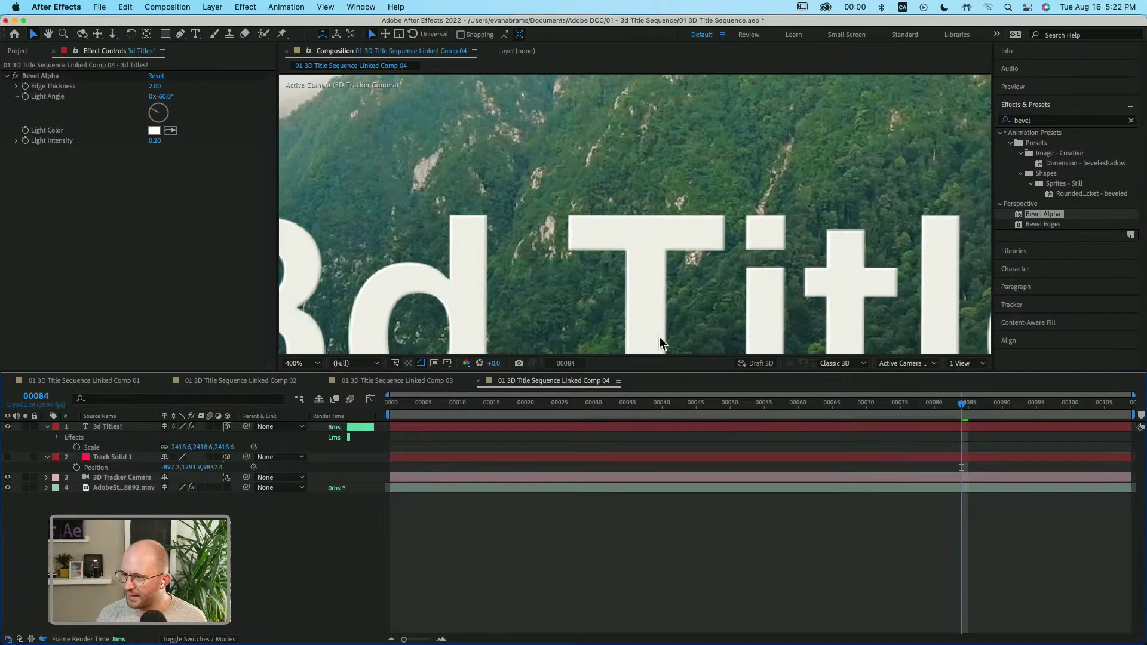
Scrub the composition to frame 33 to check the beveled title against the whole mountain shot.
scroll(673, 269, "down", 2)
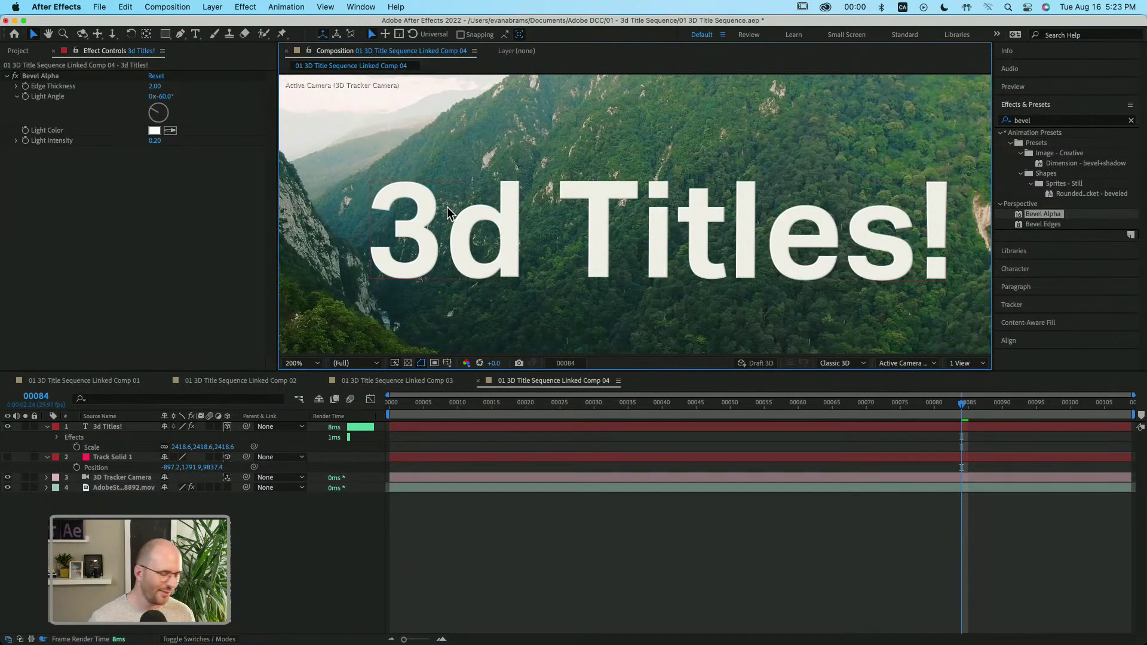
mouse_move(609, 407)
left_mouse_down()
mouse_move(512, 404)
mouse_move(845, 404)
mouse_move(614, 404)
left_mouse_up()
scroll(597, 278, "down", 3)
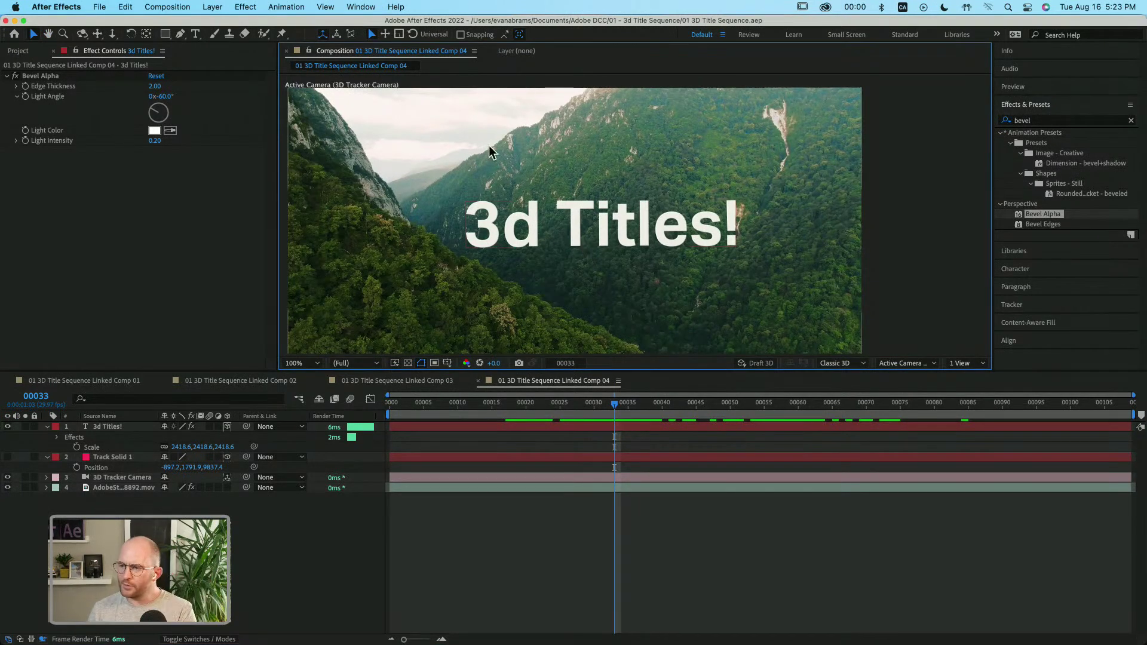
Show the layer blending modes, try Overlay on the "3d Titles!" layer and set its mode to Add.
left_click(541, 220)
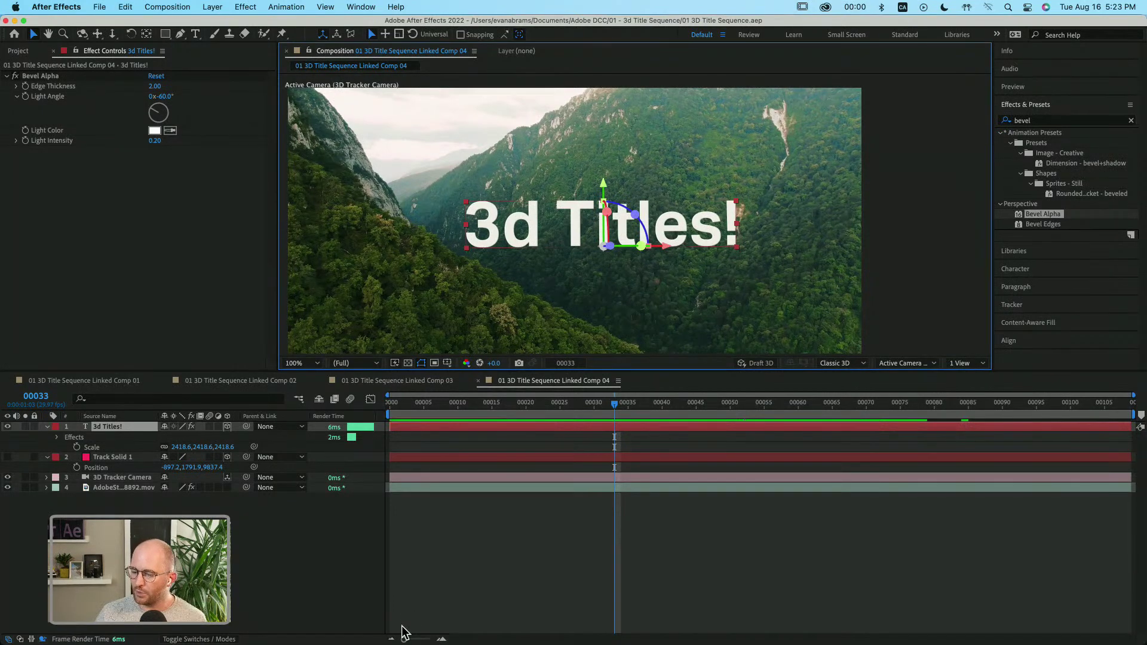
left_click(189, 640)
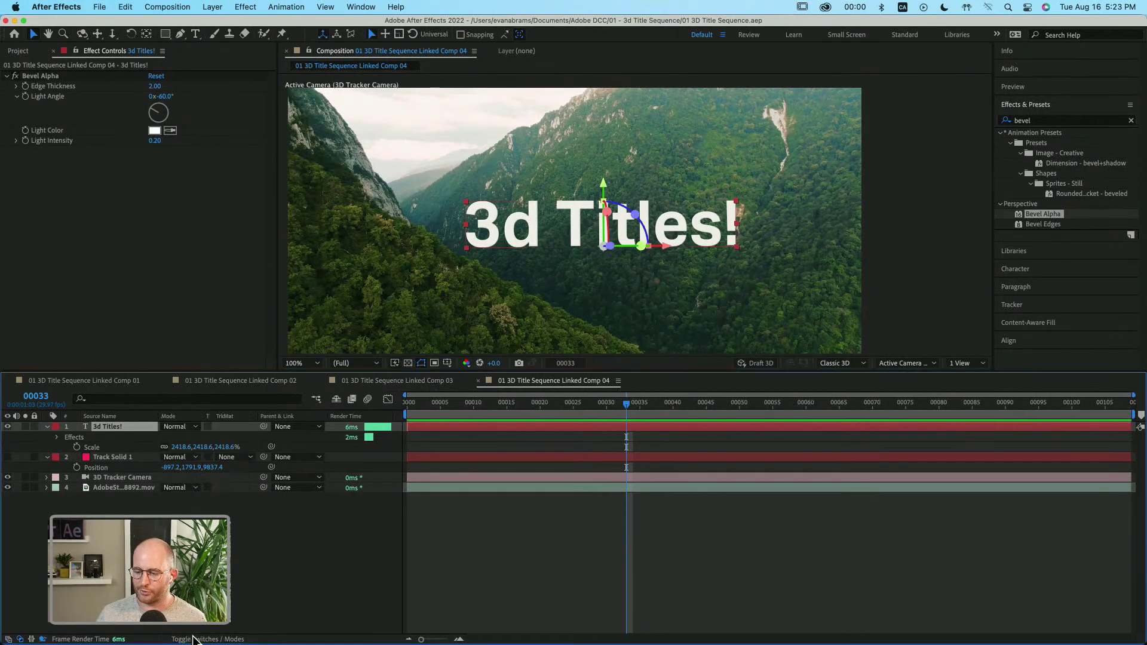
left_click(183, 430)
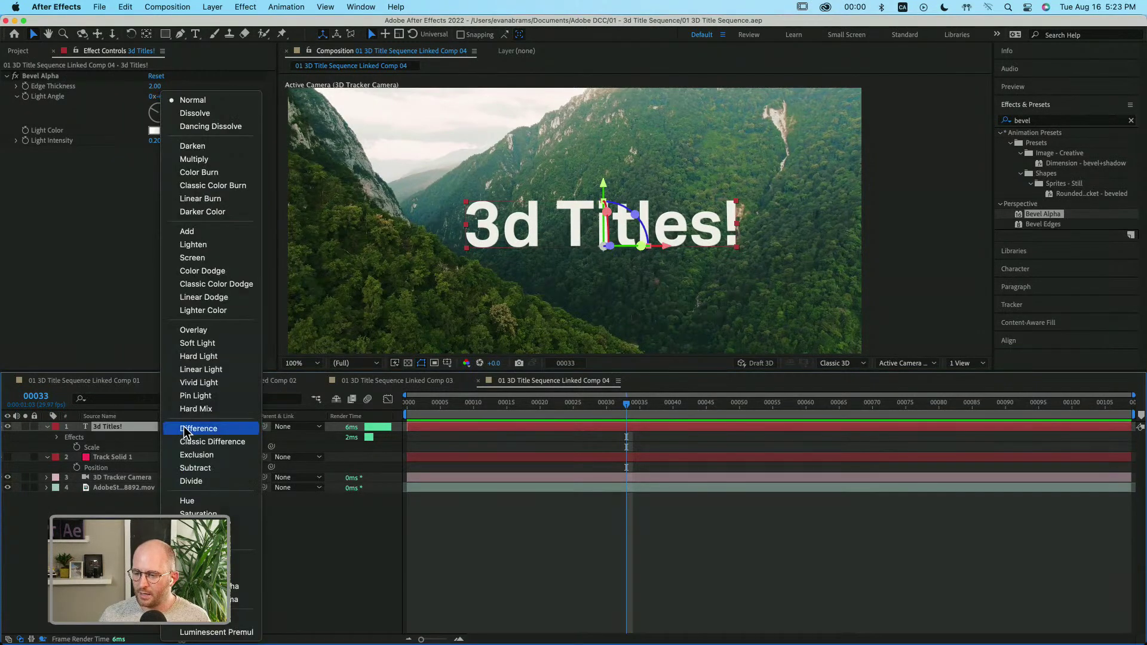
left_click(208, 331)
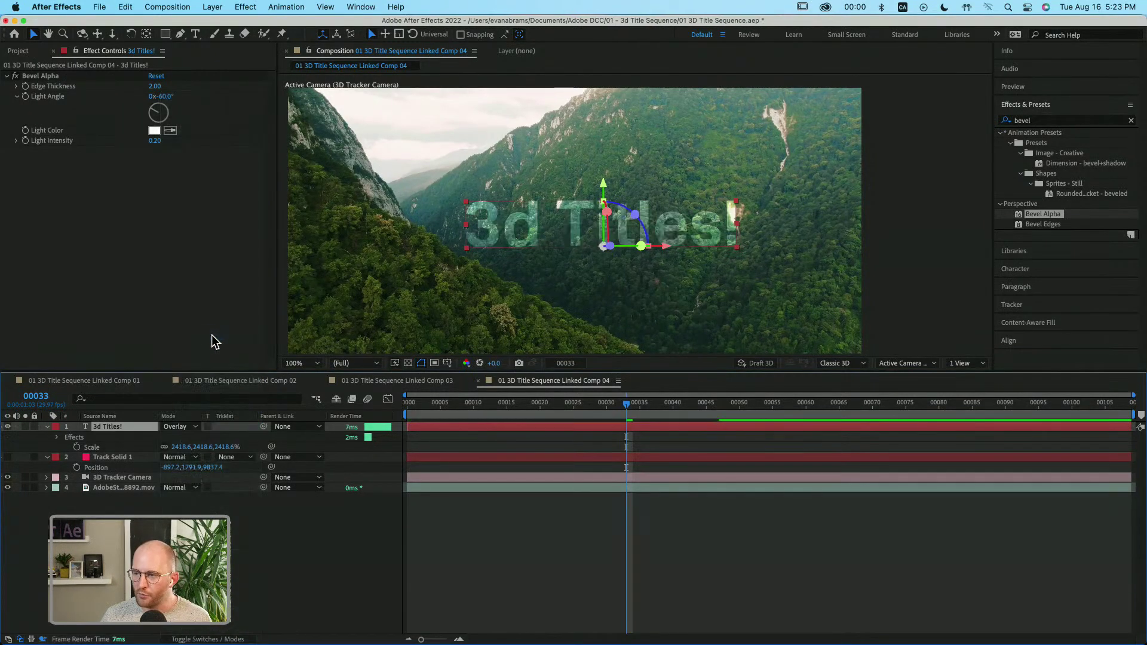
left_click(189, 429)
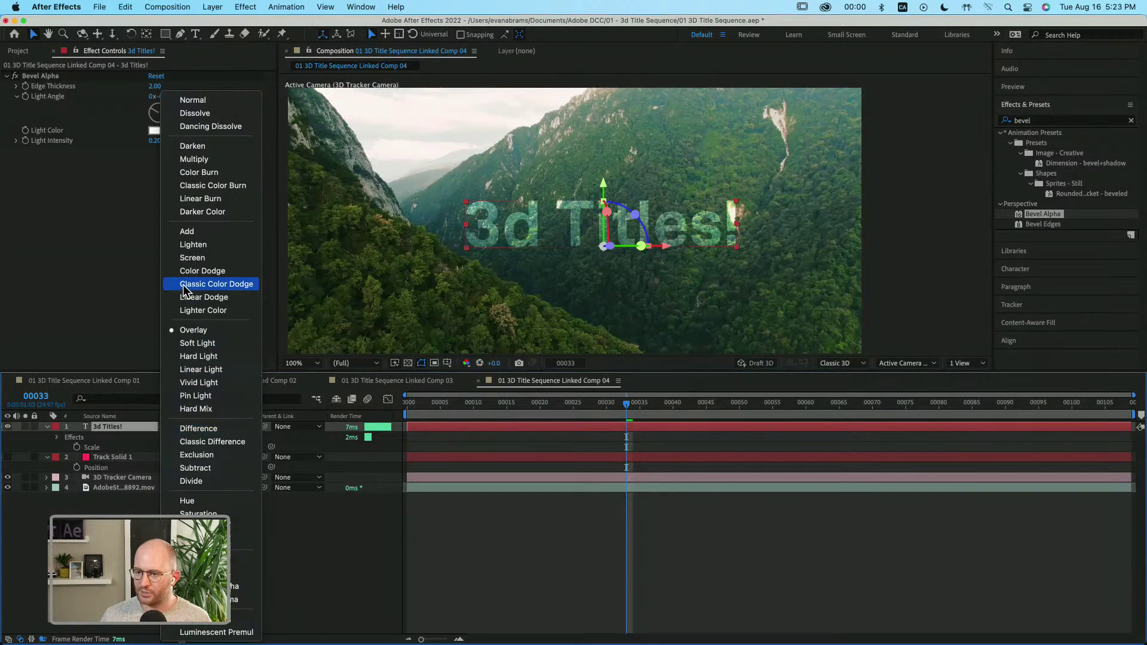
left_click(187, 232)
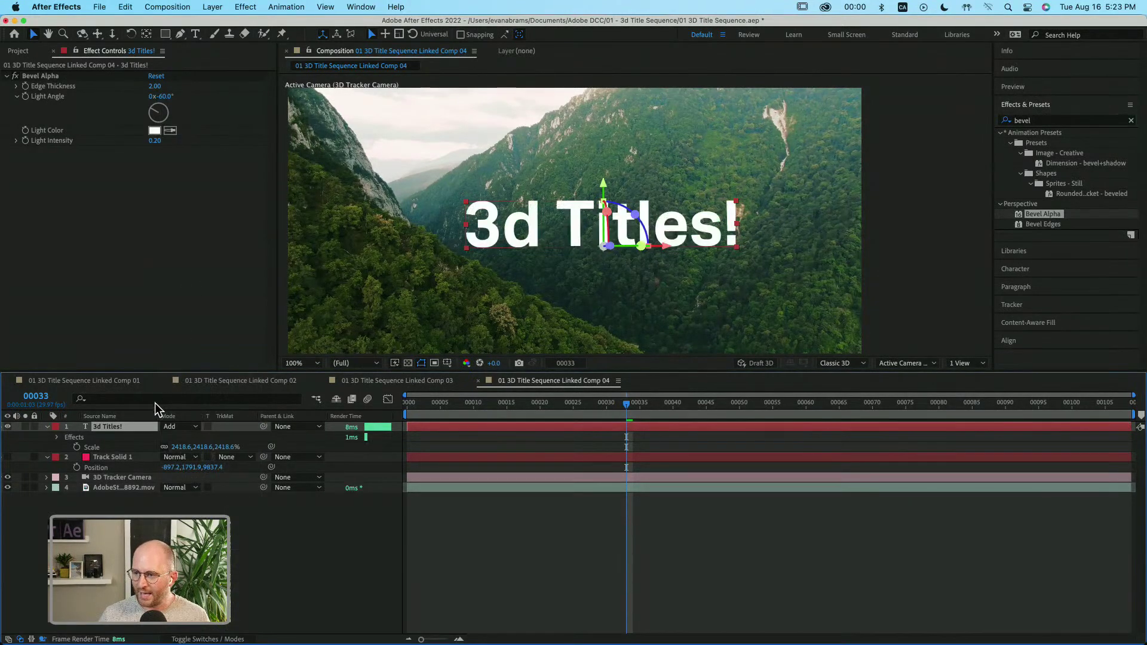
Lower the "3d Titles!" layer's opacity slightly so a little of the mountain texture shows through.
key("t")
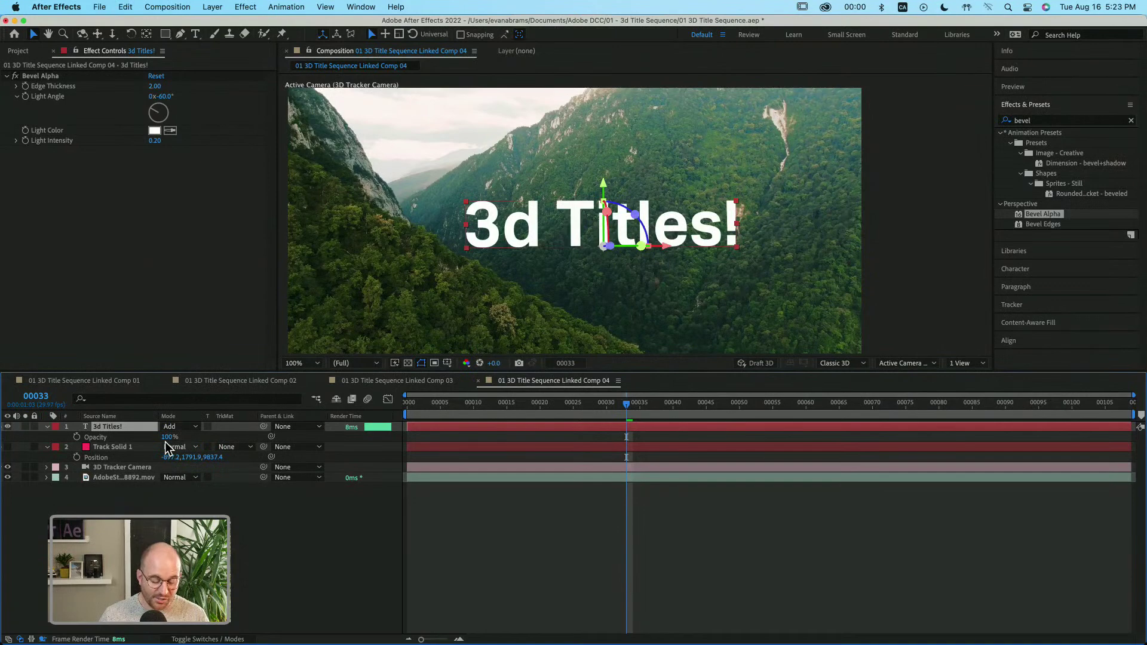
left_click(48, 426)
left_click(47, 427)
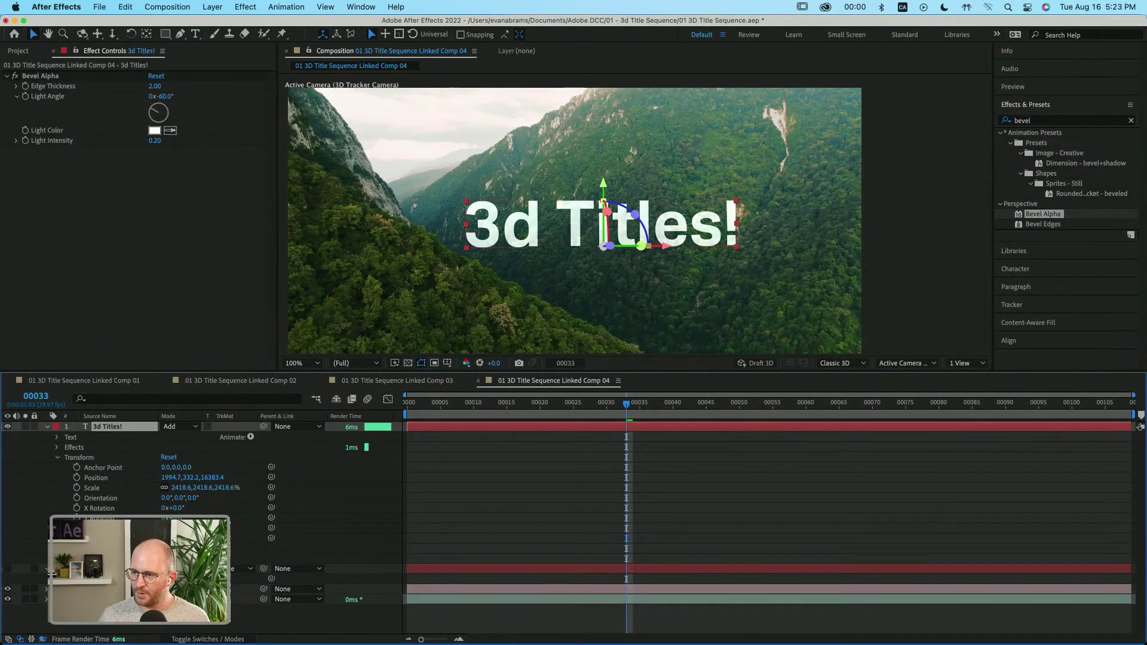
key("Return")
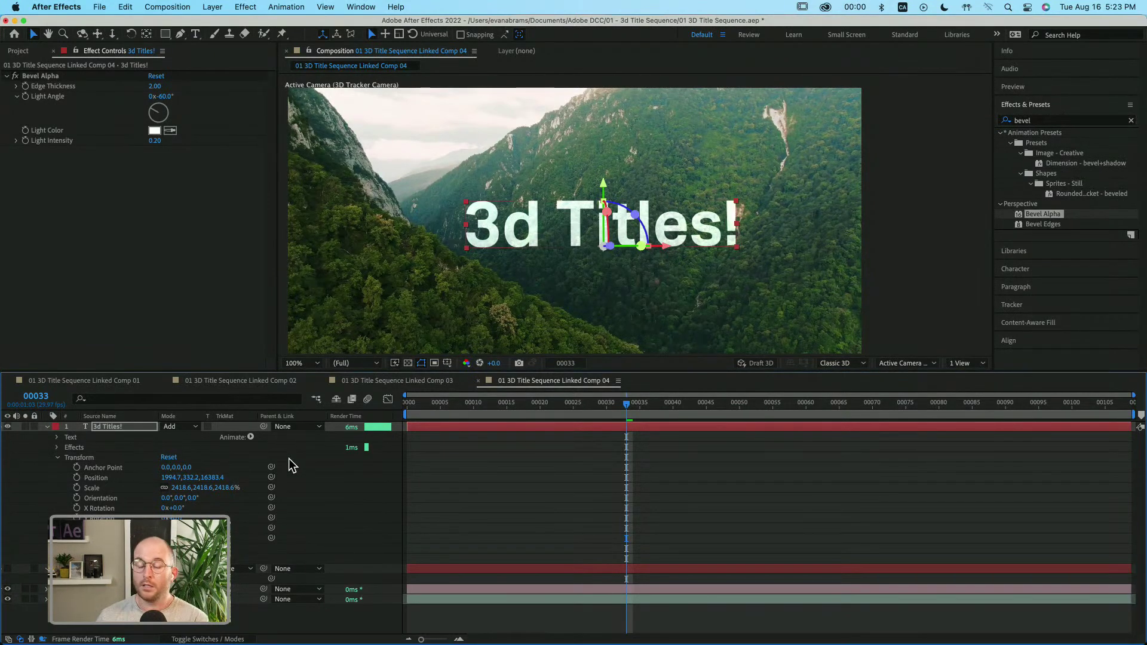
left_click(519, 454)
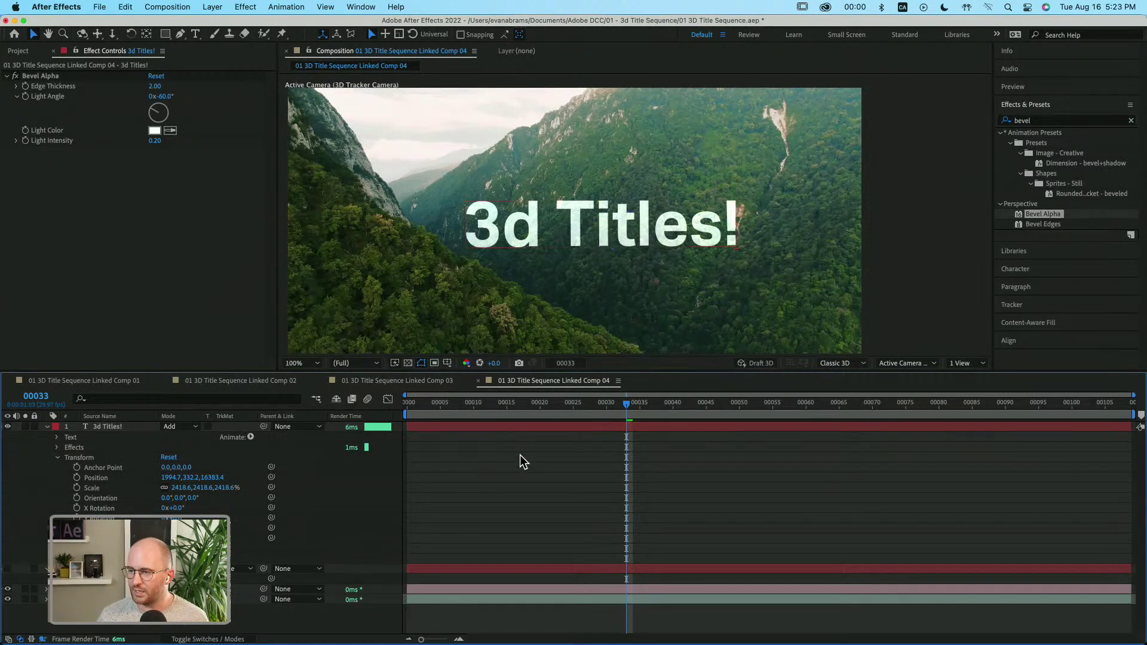
Save the project, then switch to Premiere Pro and preview the linked title in the Line Edit sequence up to 00:00:06:12.
key("super+s")
left_click_drag(557, 408, 792, 411)
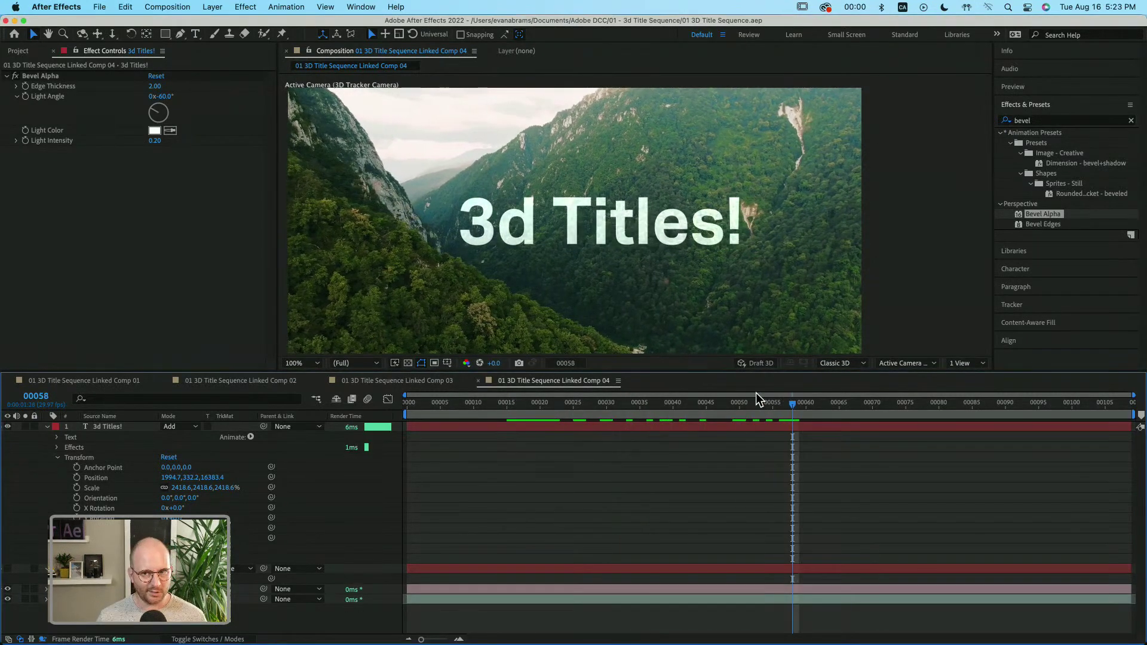
key("super+Tab")
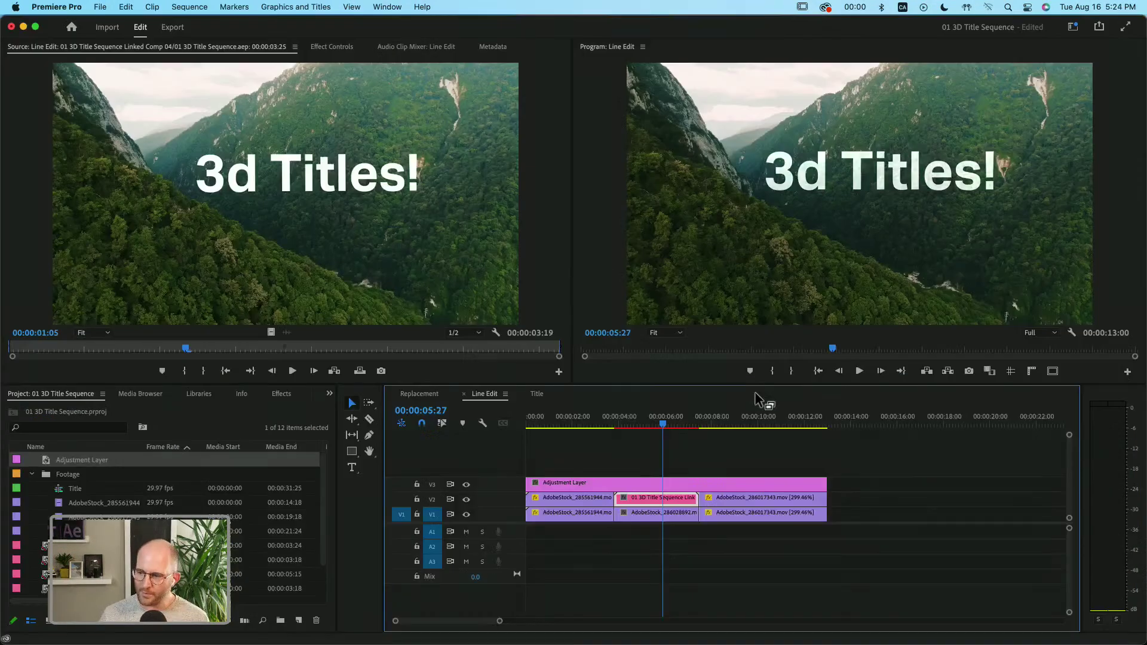
left_click_drag(661, 421, 679, 439)
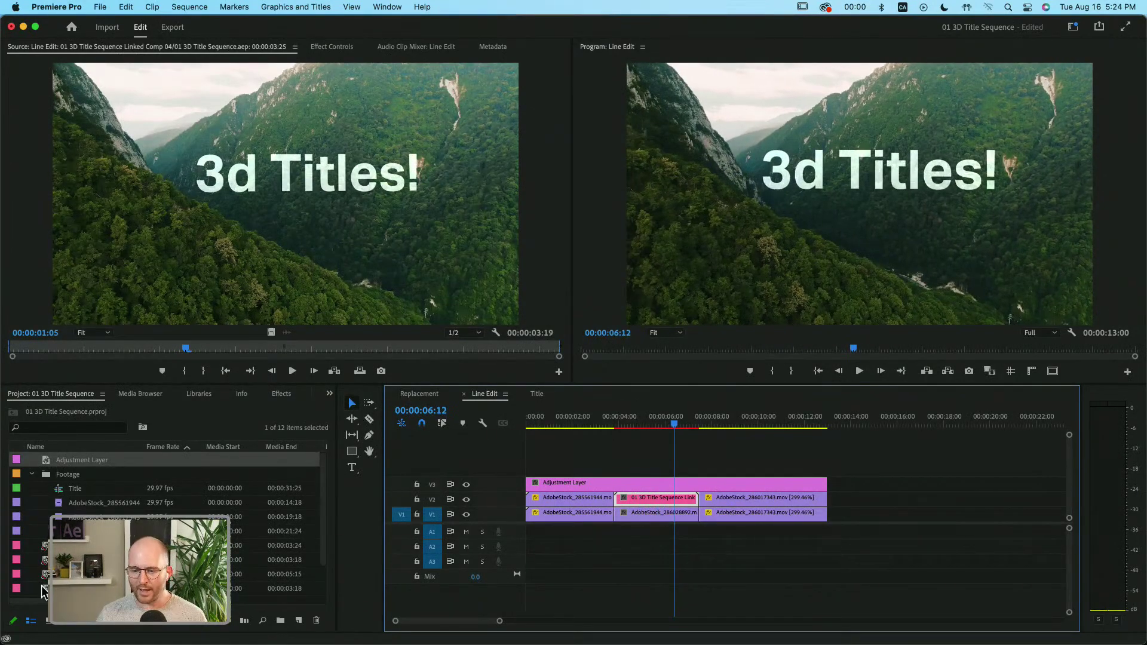
Collapse the Footage bin, open the Replacement sequence and view it at 00:00:07:05.
scroll(31, 488, "down", 1)
left_click(32, 462)
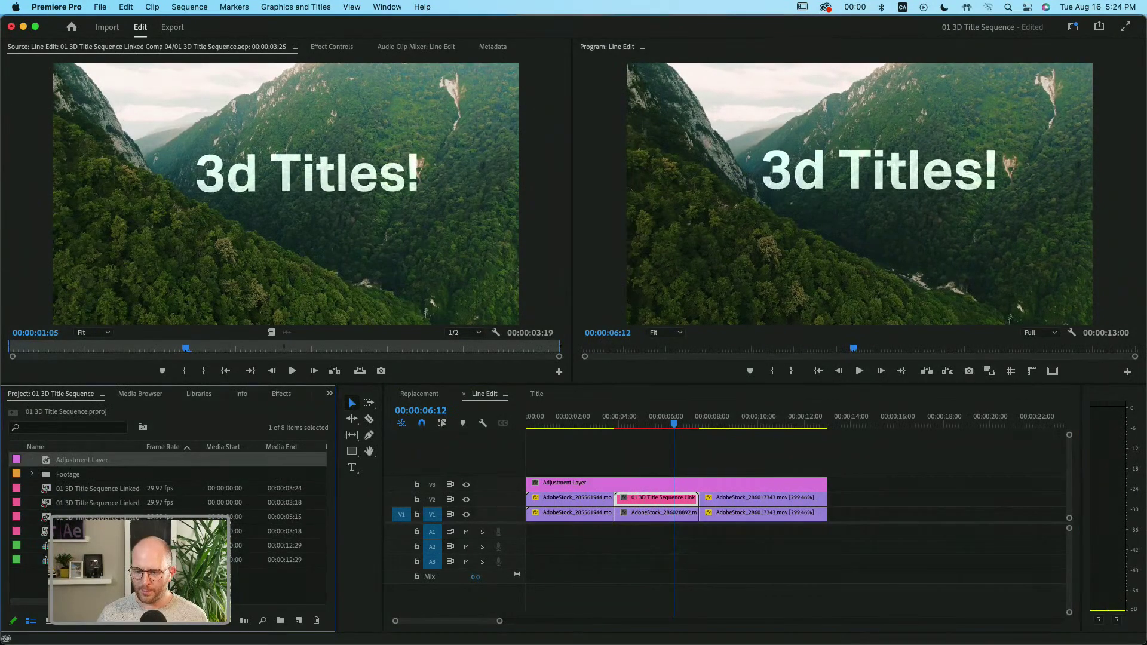
double_click(44, 561)
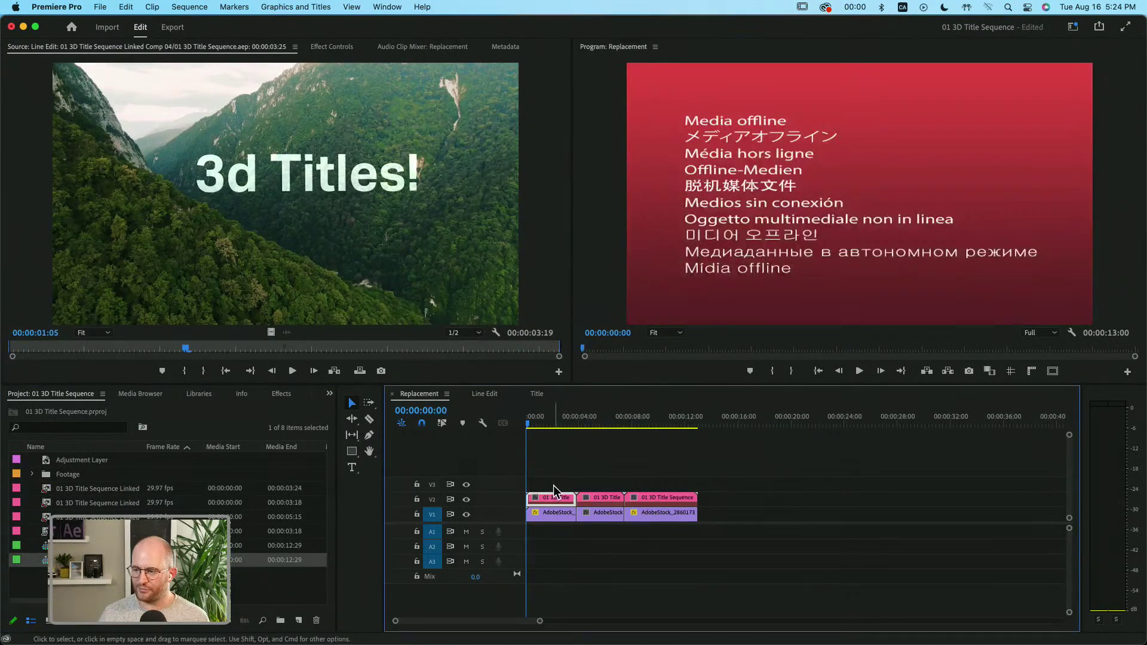
left_click(621, 425)
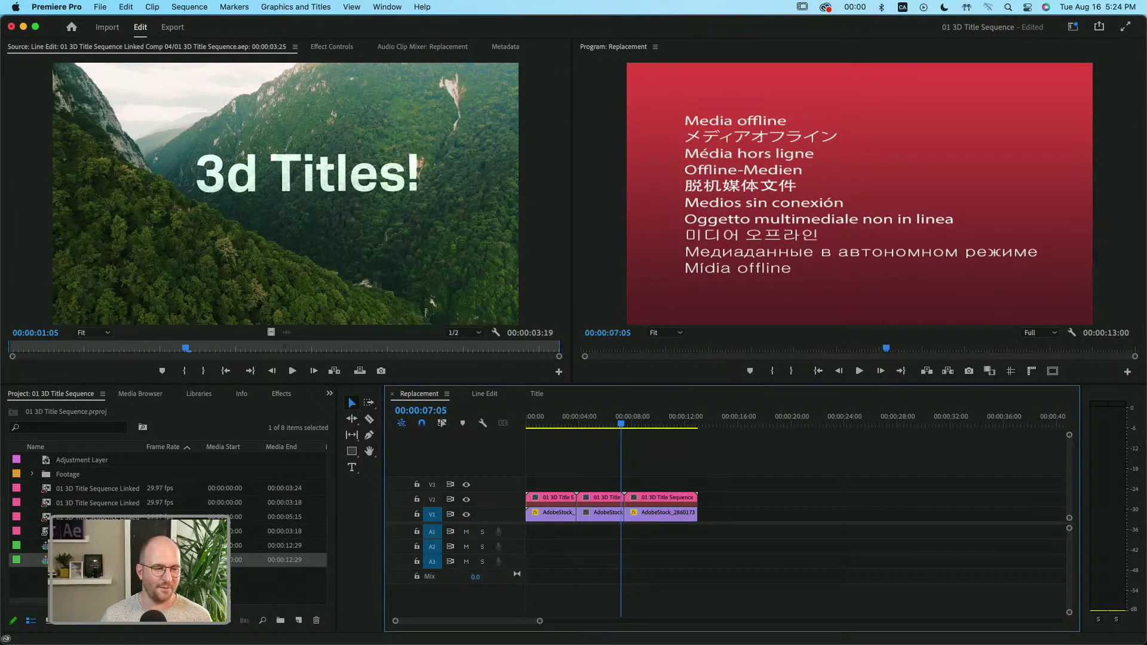
Switch to After Effects and view the title composition at frame 5.
key("super+Tab")
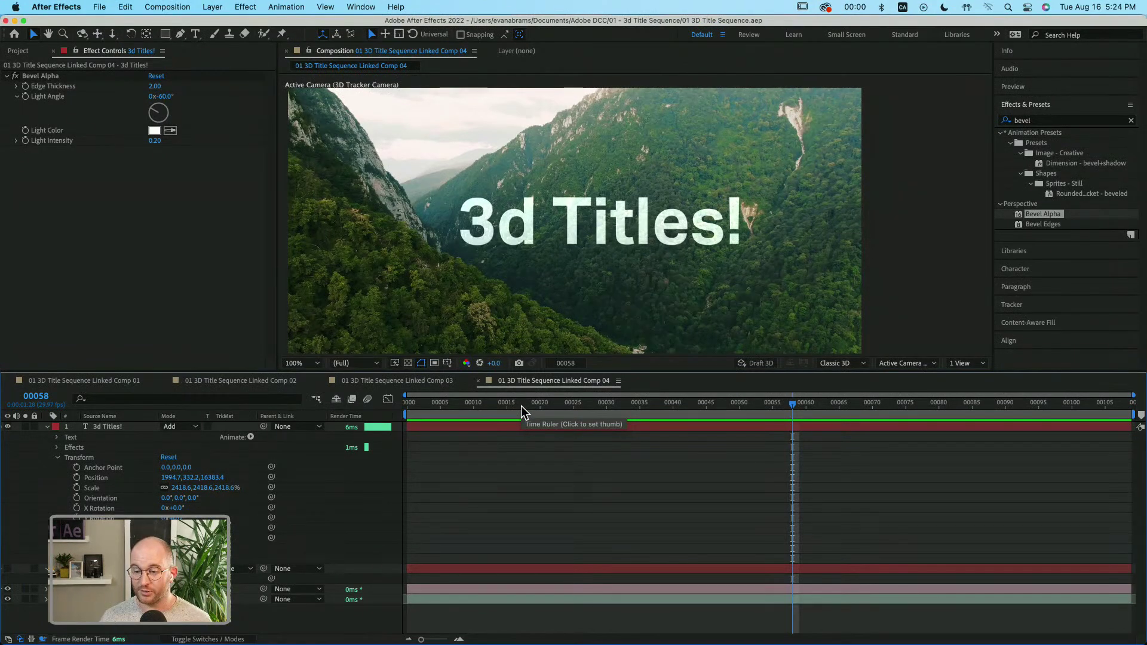
left_click(440, 407)
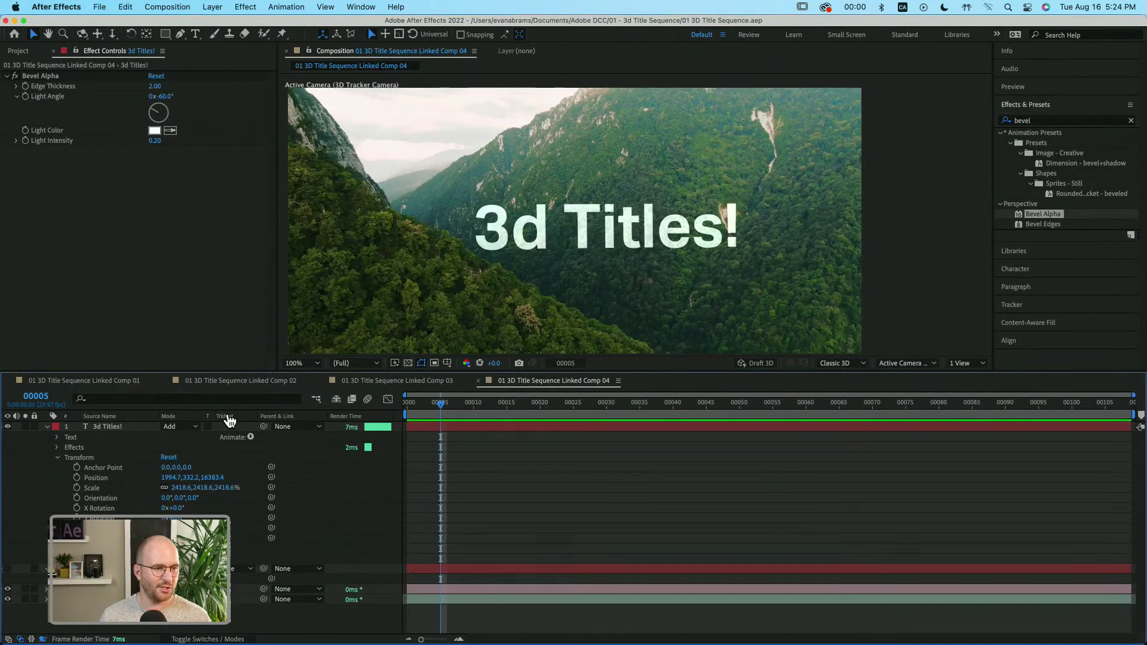
Switch to Premiere Pro and, in the Line Edit sequence, replace the last V2 clip (AdobeStock_286017343.mov) with an After Effects composition.
key("super+Tab")
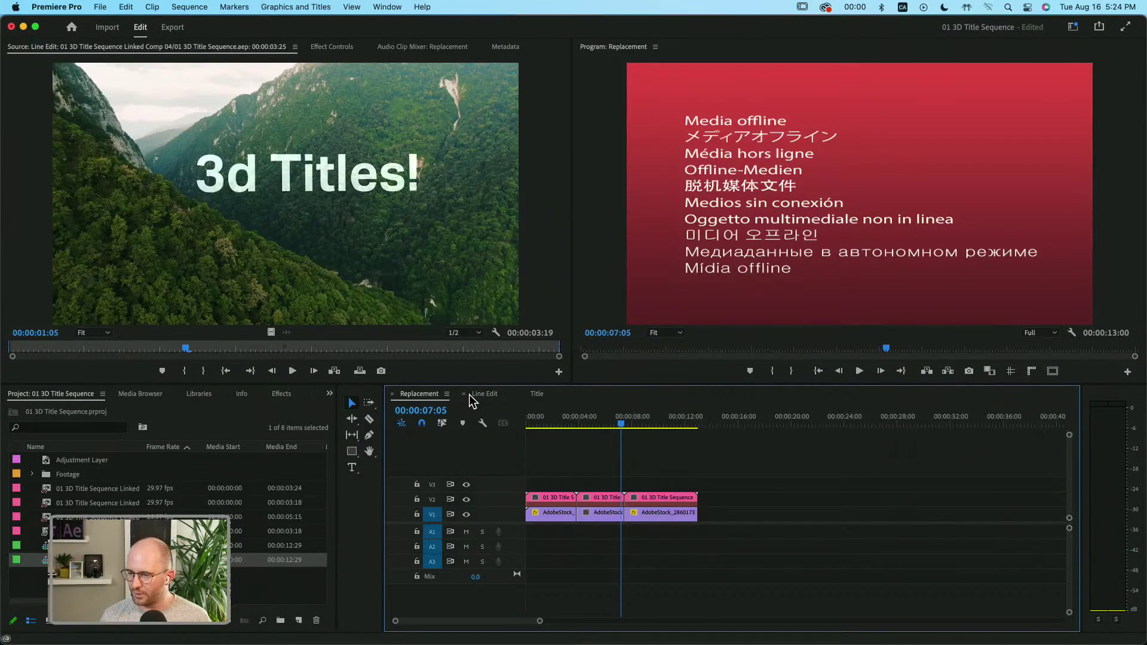
left_click(501, 396)
left_click(789, 499)
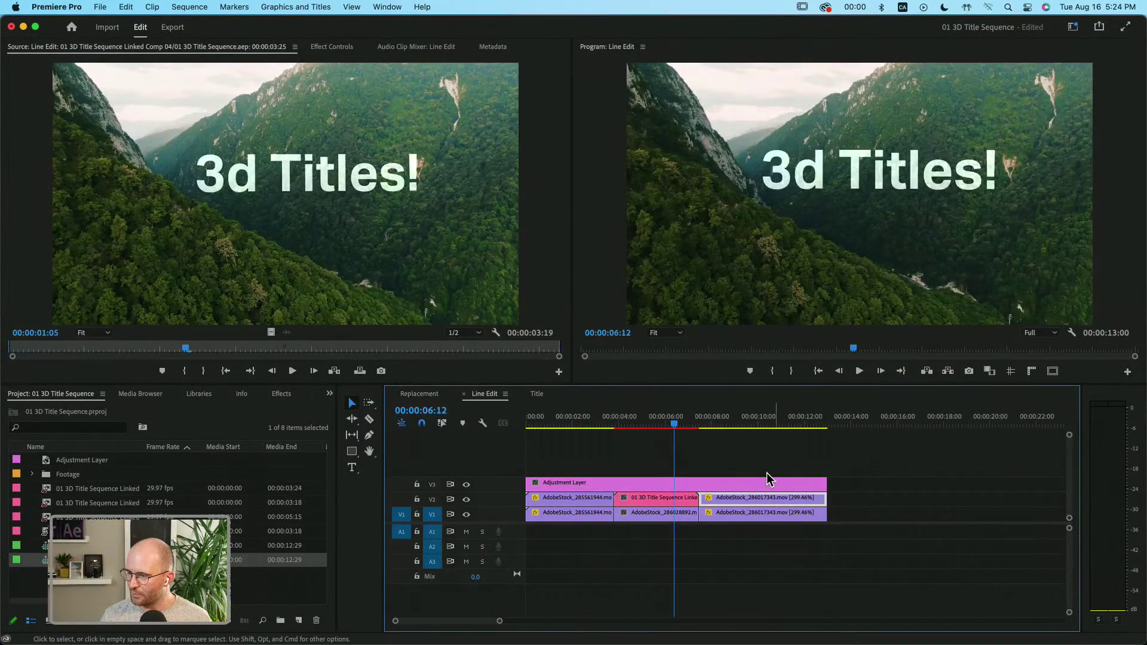
left_click(740, 425)
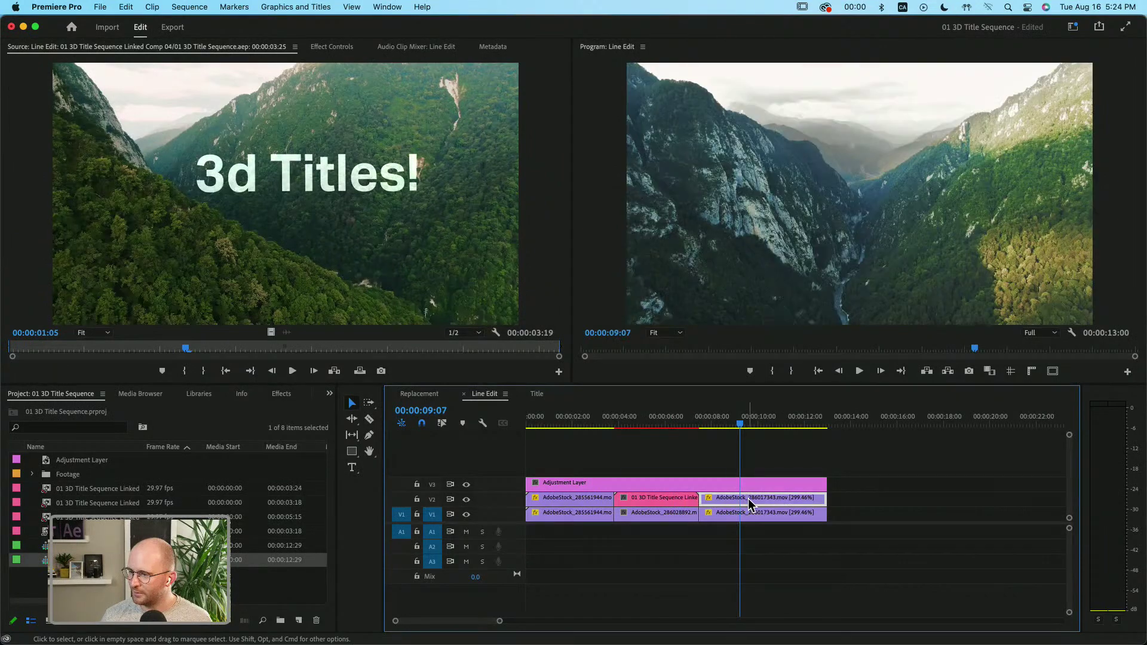
right_click(750, 505)
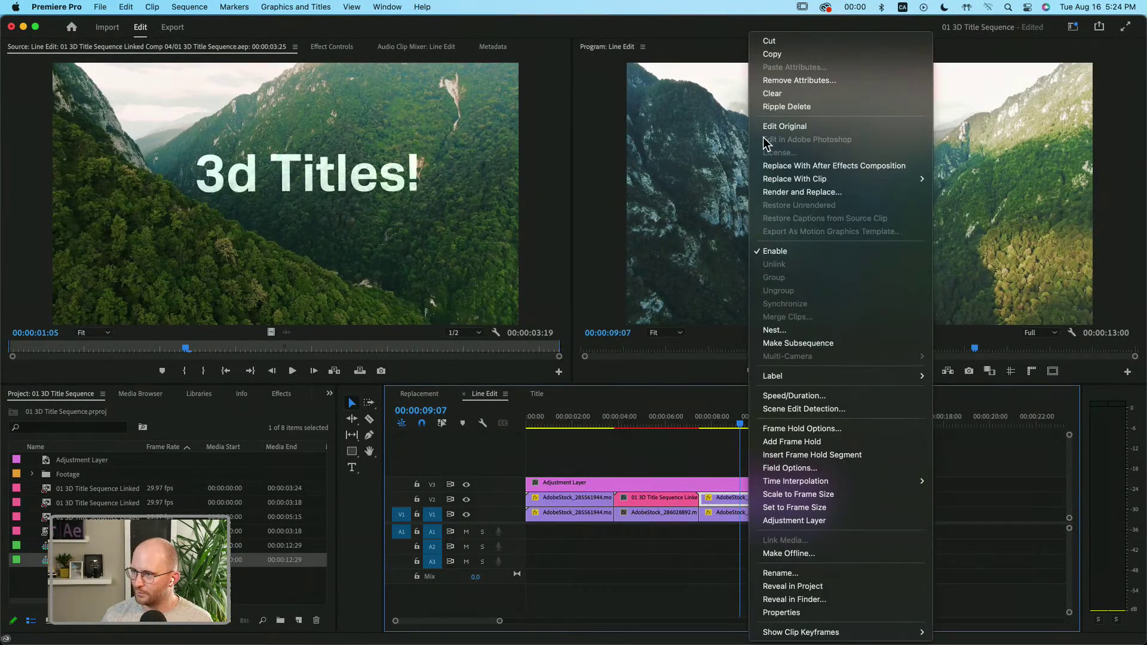
left_click(799, 166)
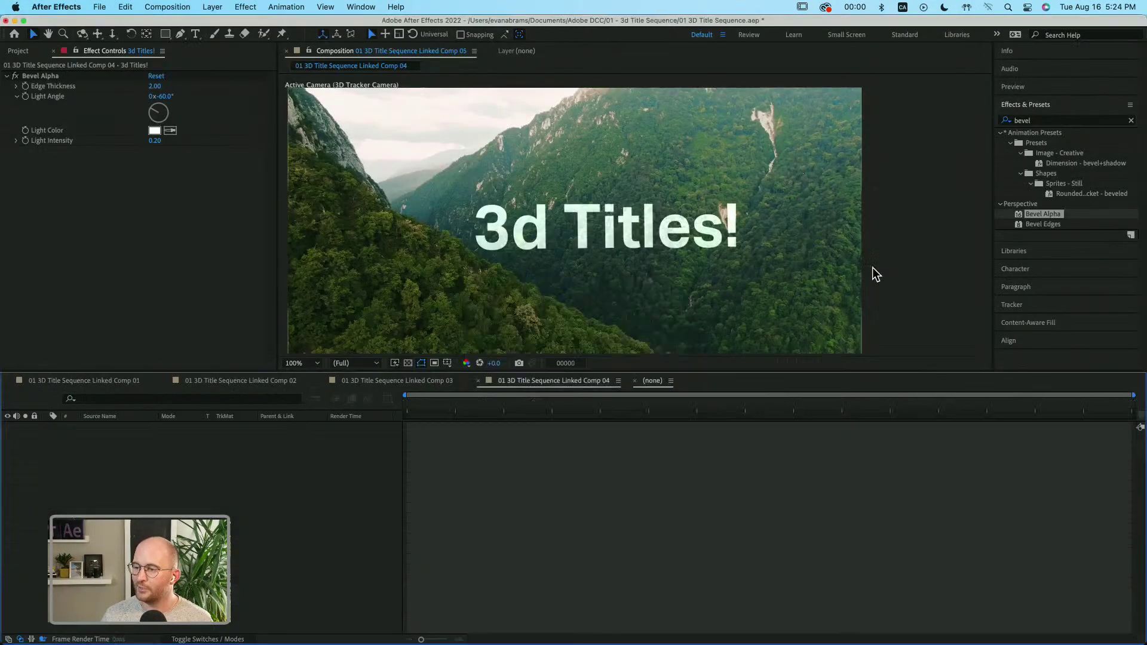
In the new linked composition, run 3D camera tracking on the AdobeStock_286017343.mov layer.
left_click_drag(486, 402, 521, 418)
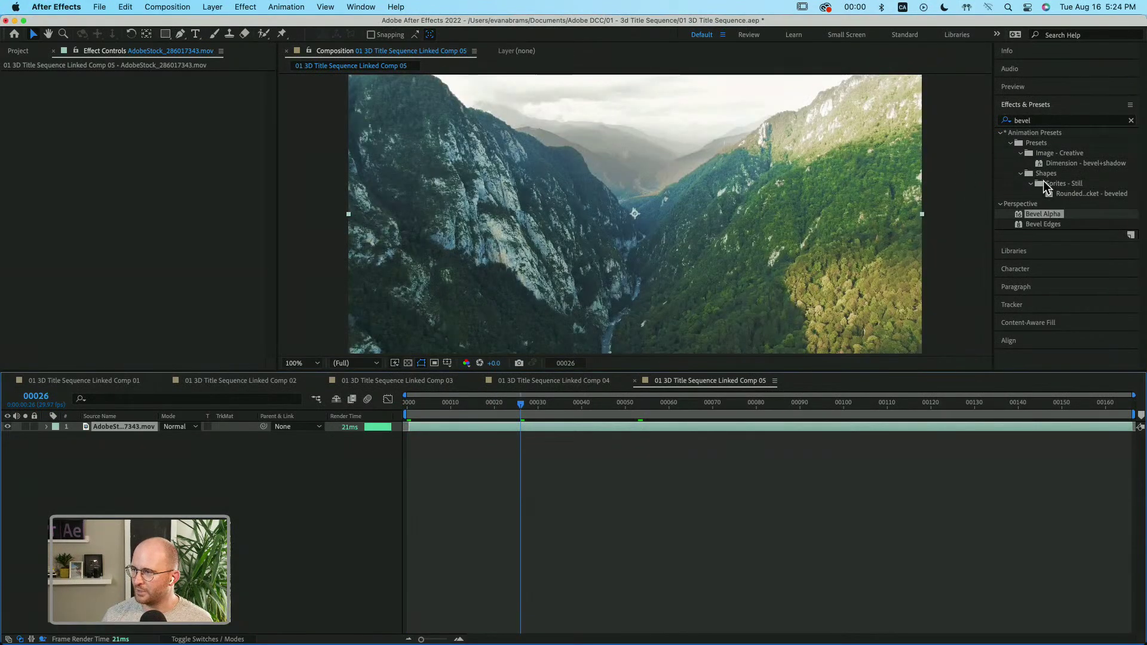
left_click(1034, 303)
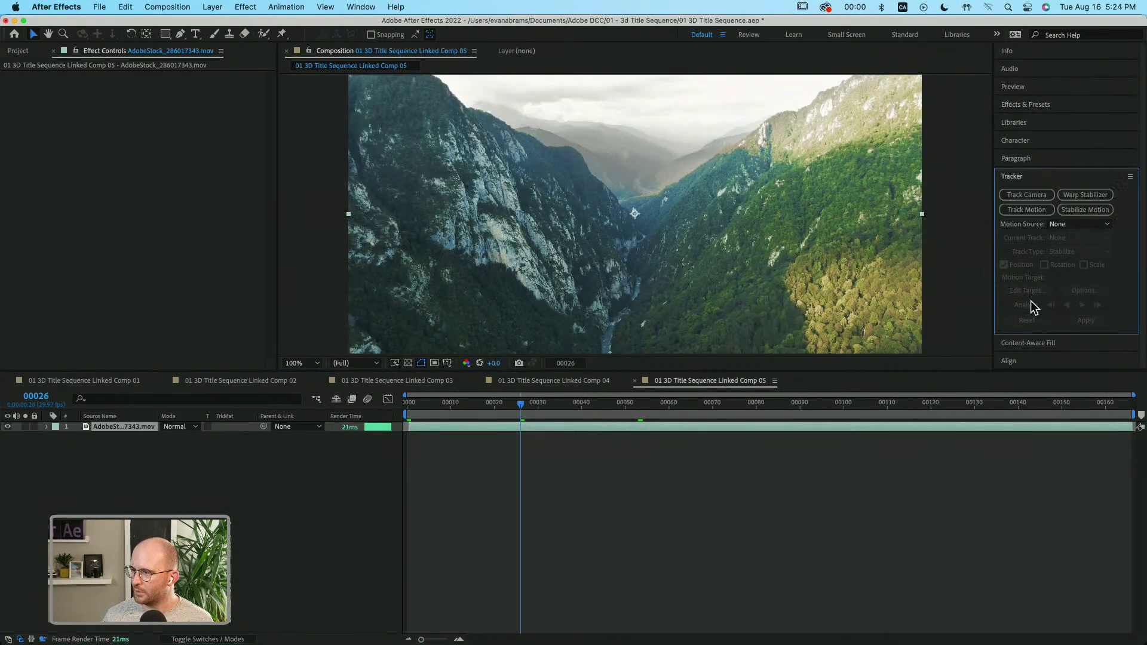
left_click(1025, 193)
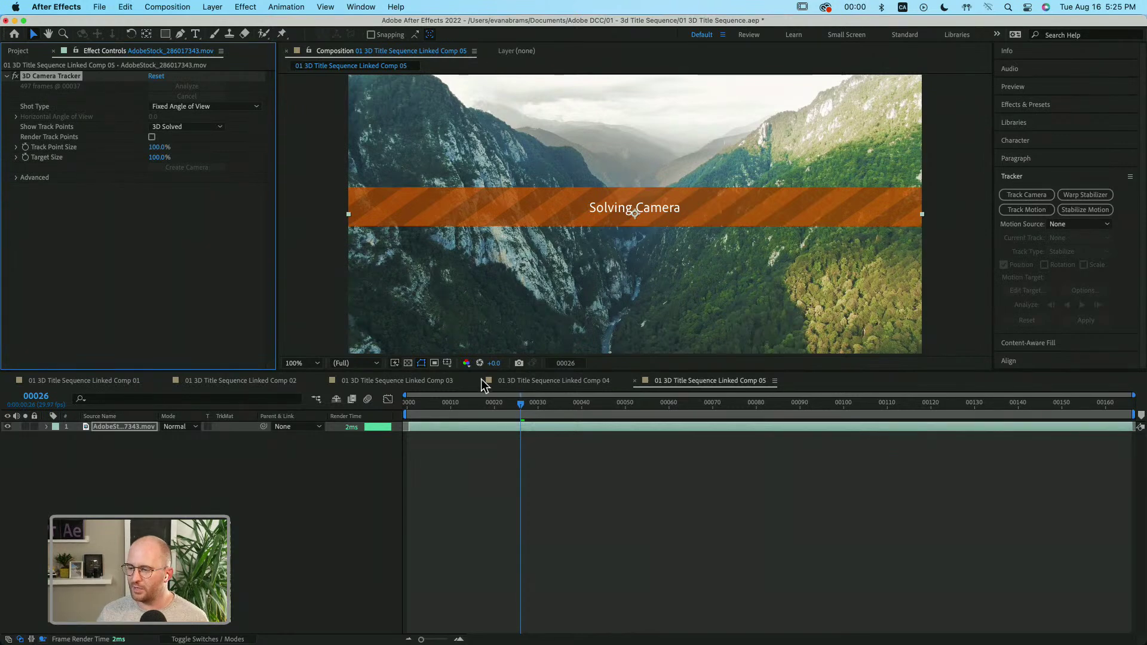
Review the "3d Titles!" composition up to frame 29, then return to Linked Comp 05 and view frame 28.
left_click(508, 381)
left_click_drag(544, 402, 600, 472)
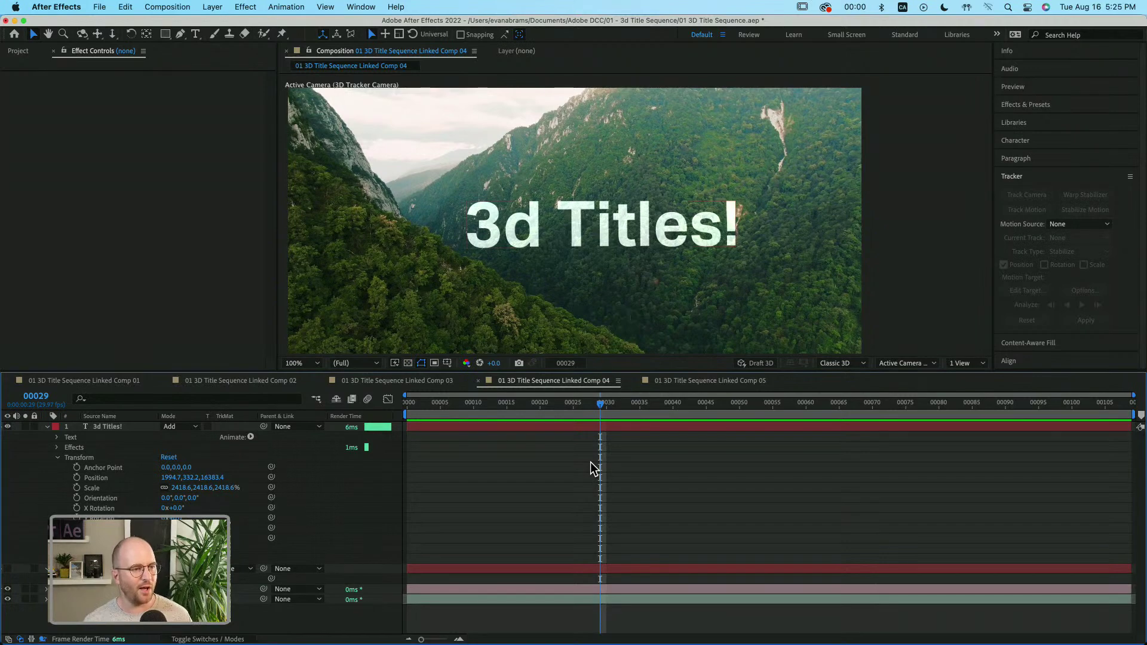
left_click(743, 382)
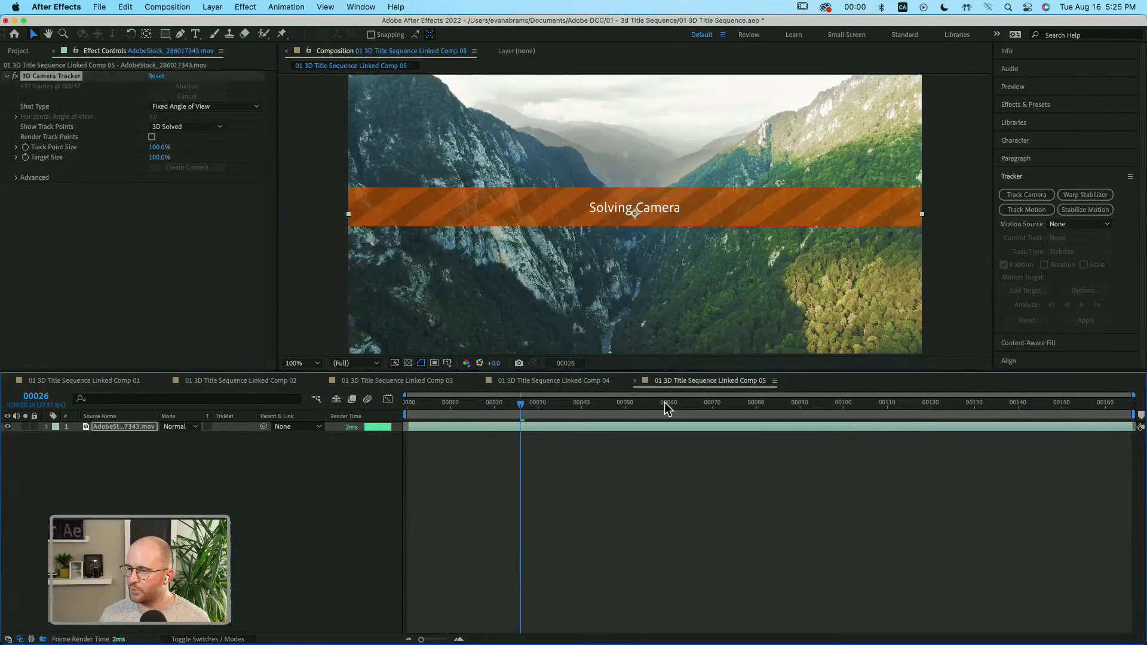
left_click_drag(555, 407, 531, 408)
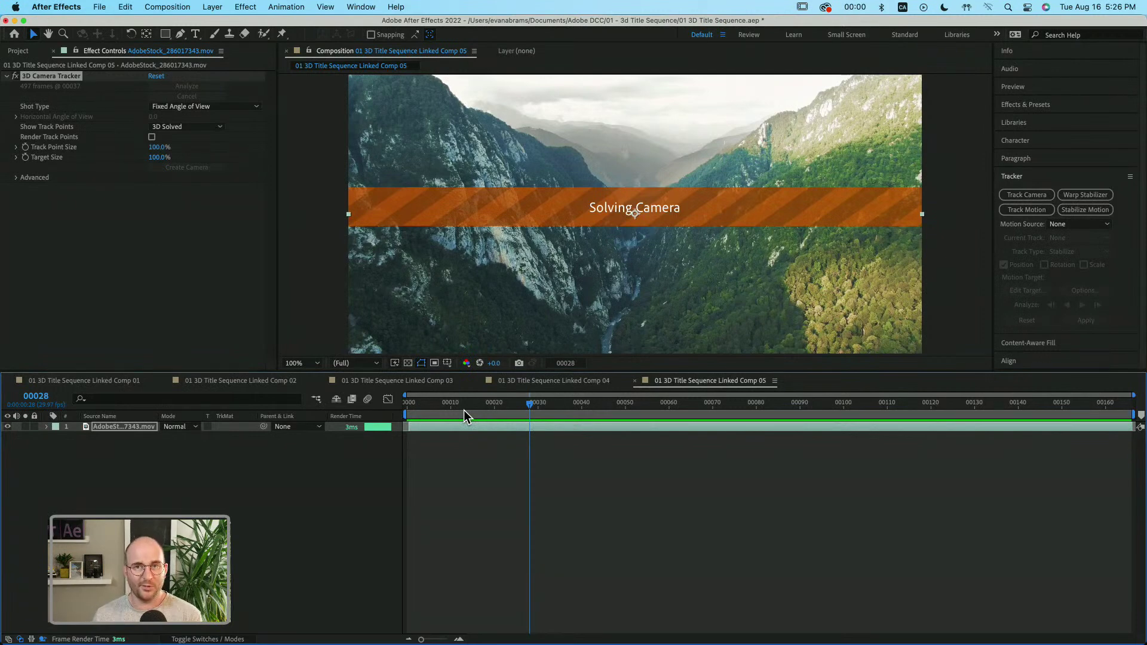
Examine the solved track points across the mountain slopes and the camera tracker's advanced solve method and average error.
left_click(538, 229)
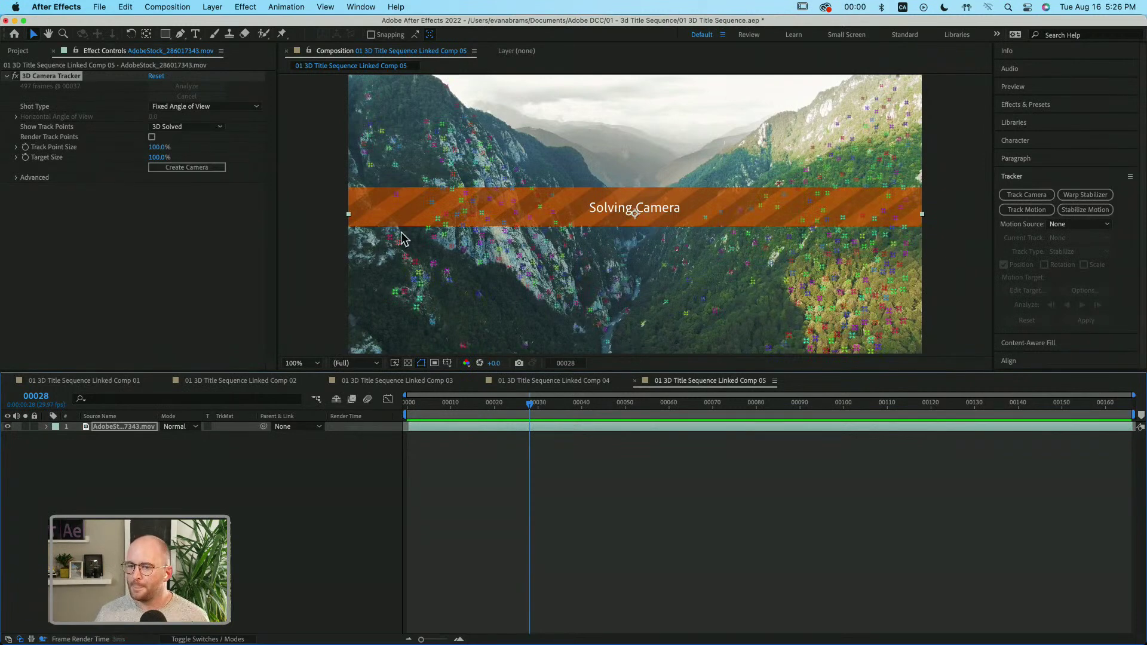
left_click(516, 239)
left_click(504, 194)
left_click(475, 214)
left_click(583, 289)
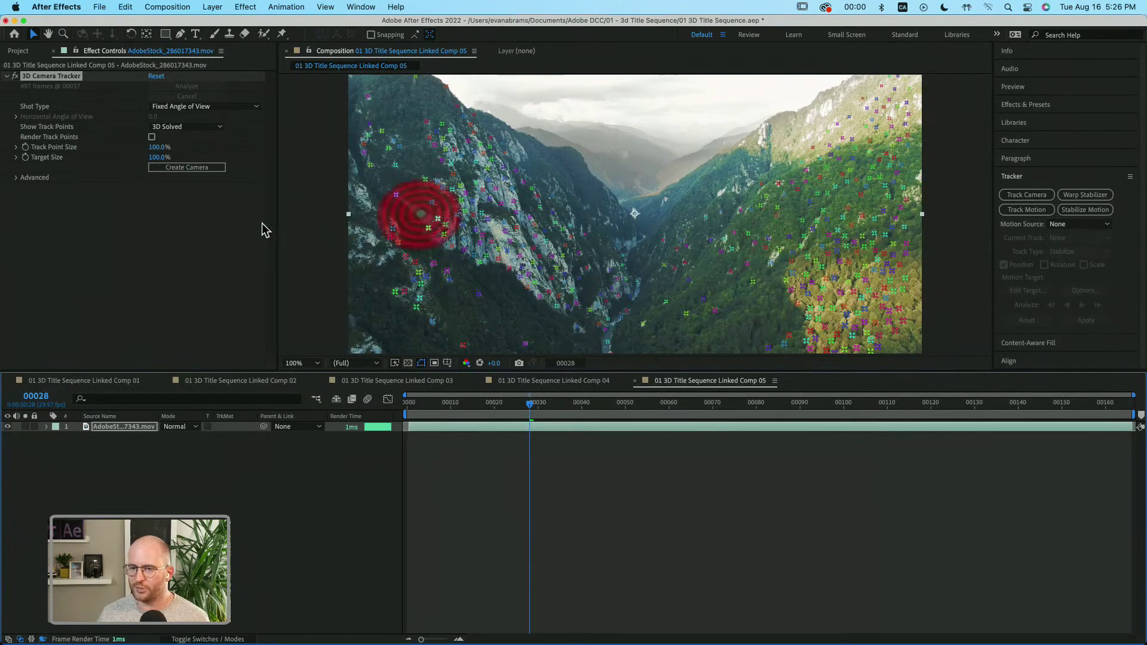
left_click(16, 178)
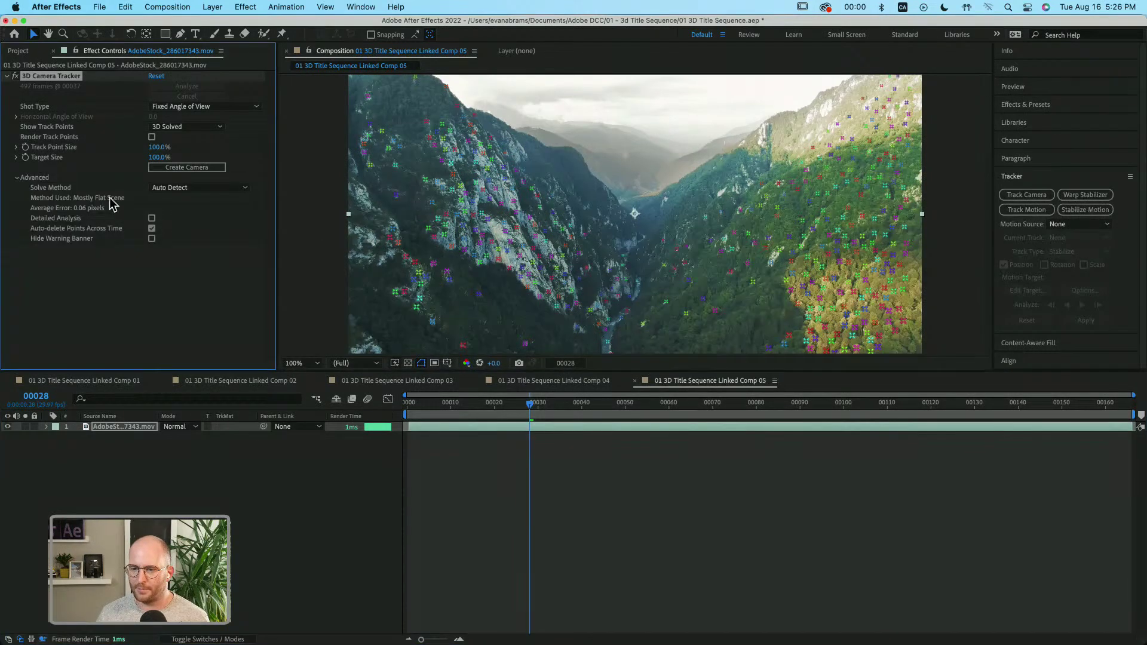
At frame 81, create a text layer and camera from the track points grouped around the river at the valley floor.
left_click_drag(478, 410, 761, 411)
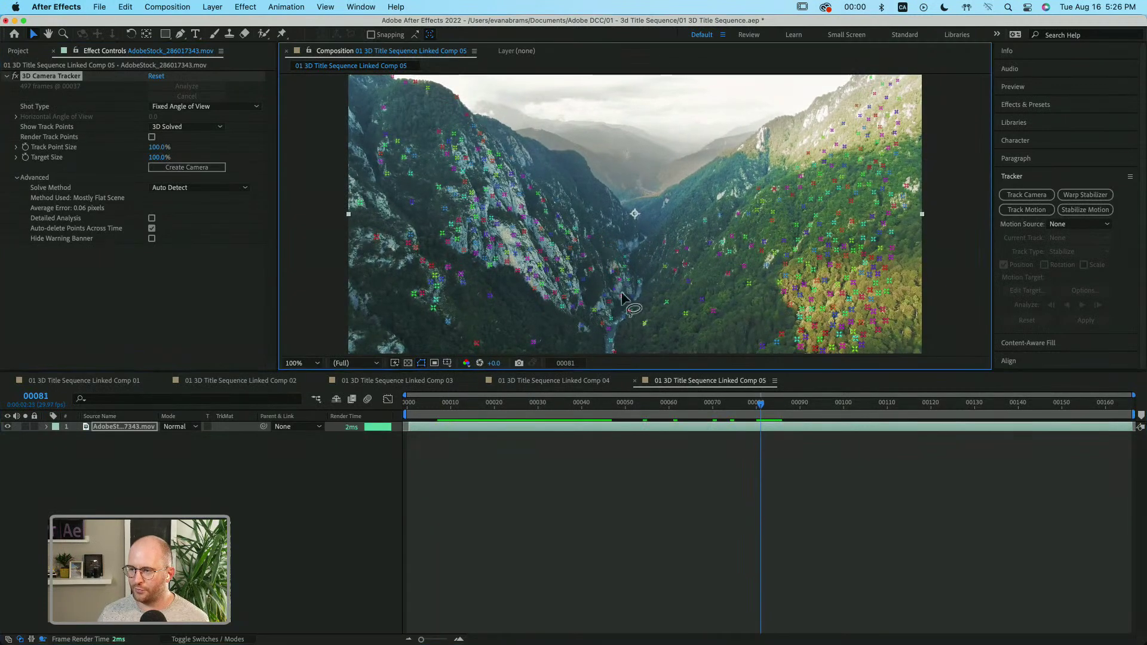
right_click(644, 268)
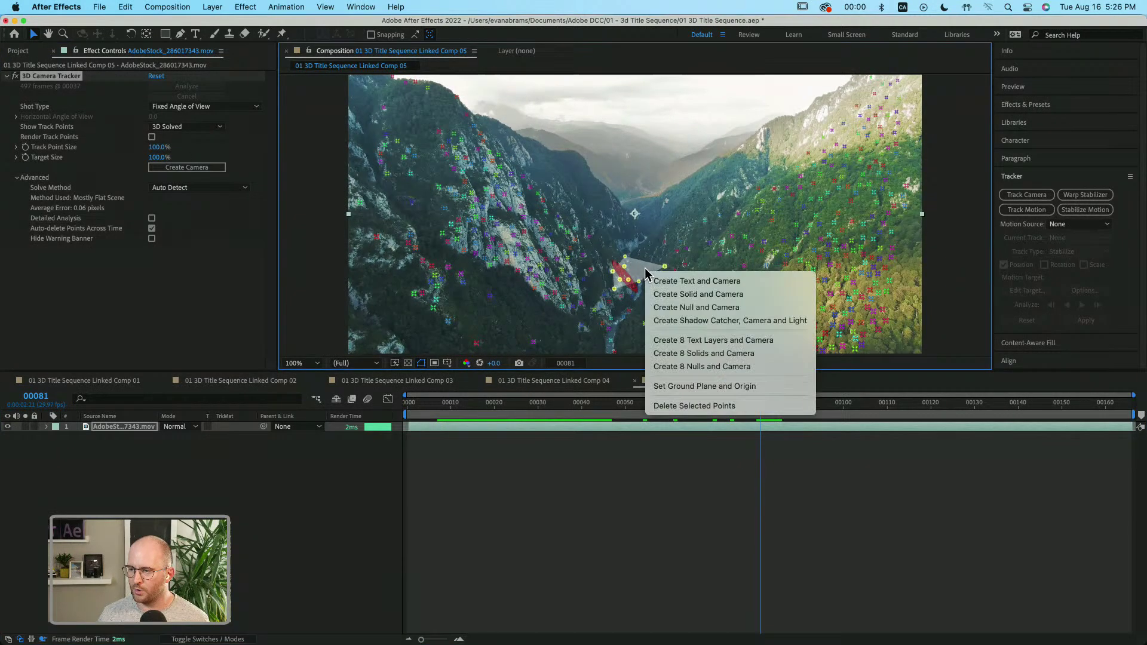
left_click(697, 281)
left_click(650, 484)
left_click(660, 426)
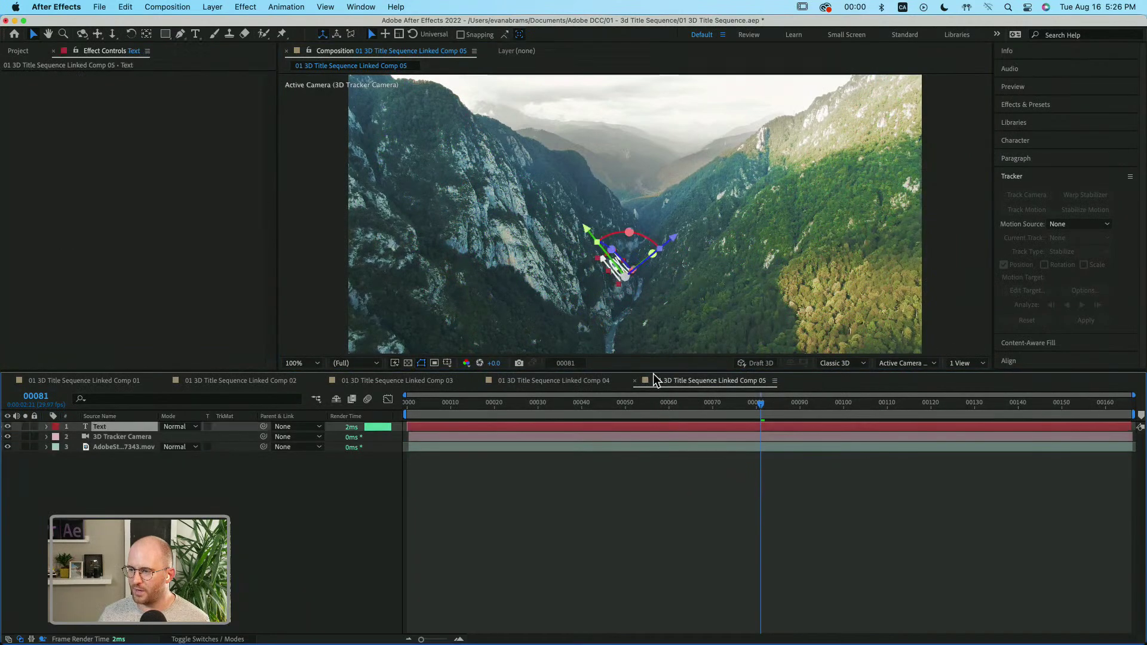
Replace the tracked text layer's placeholder wording with "hanks for watching!".
double_click(636, 430)
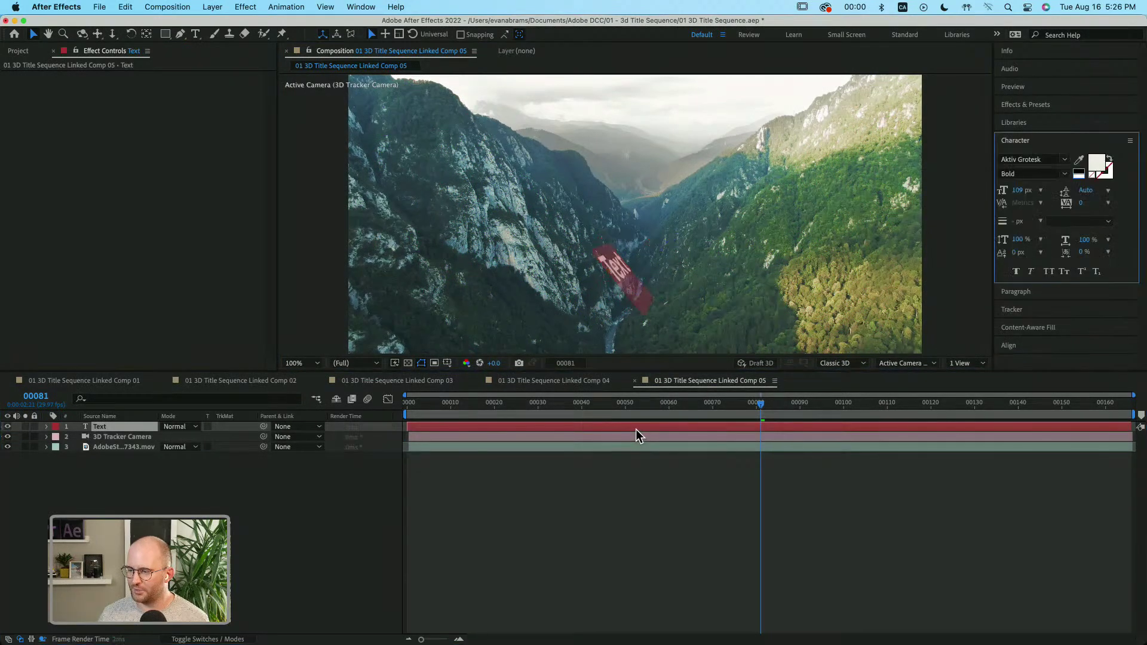
type("hanks for watching!")
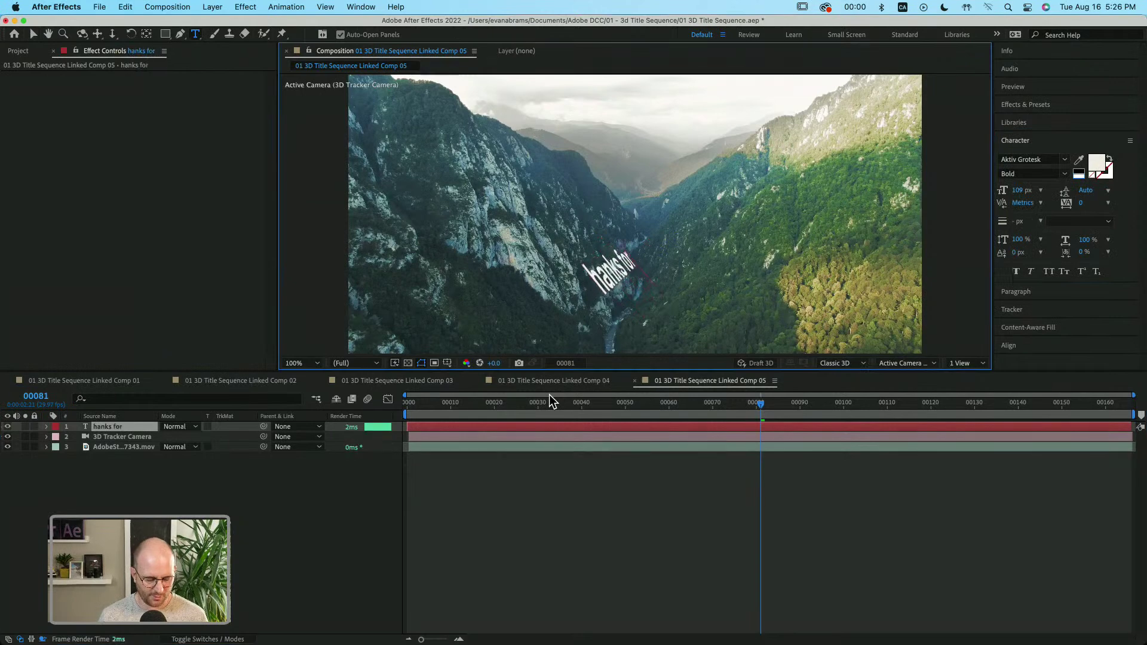
key("Escape")
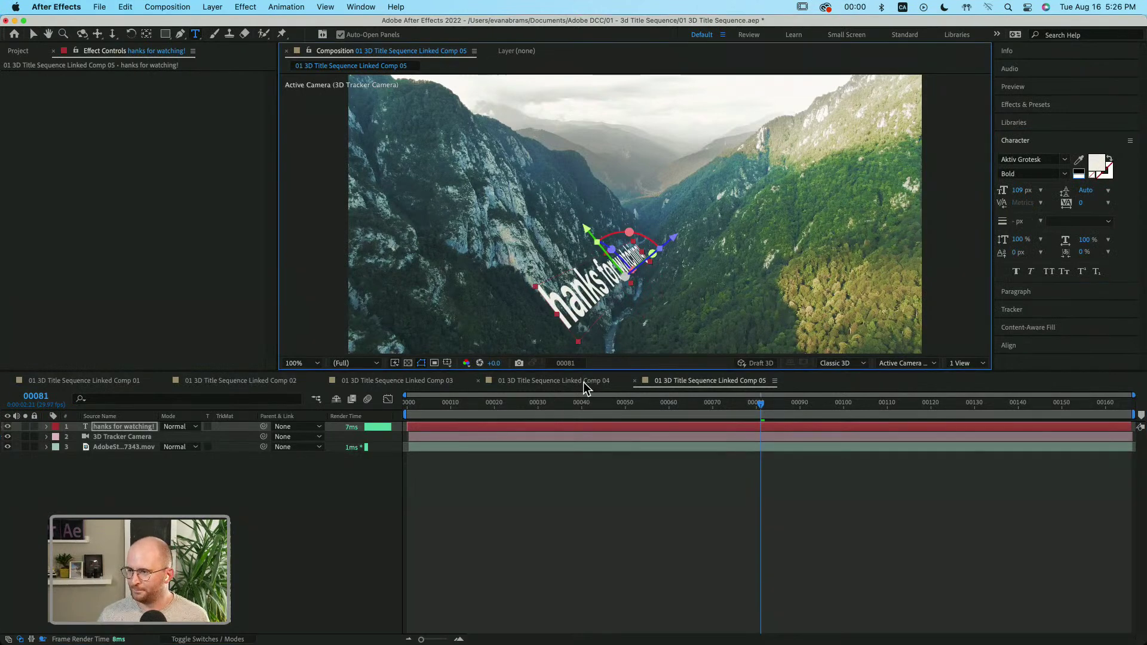
Move the "hanks for watching!" text onto the rocky slope beside the river and check its tracking up to frame 95.
key("v")
left_click_drag(576, 305, 510, 302)
left_click_drag(603, 409, 824, 431)
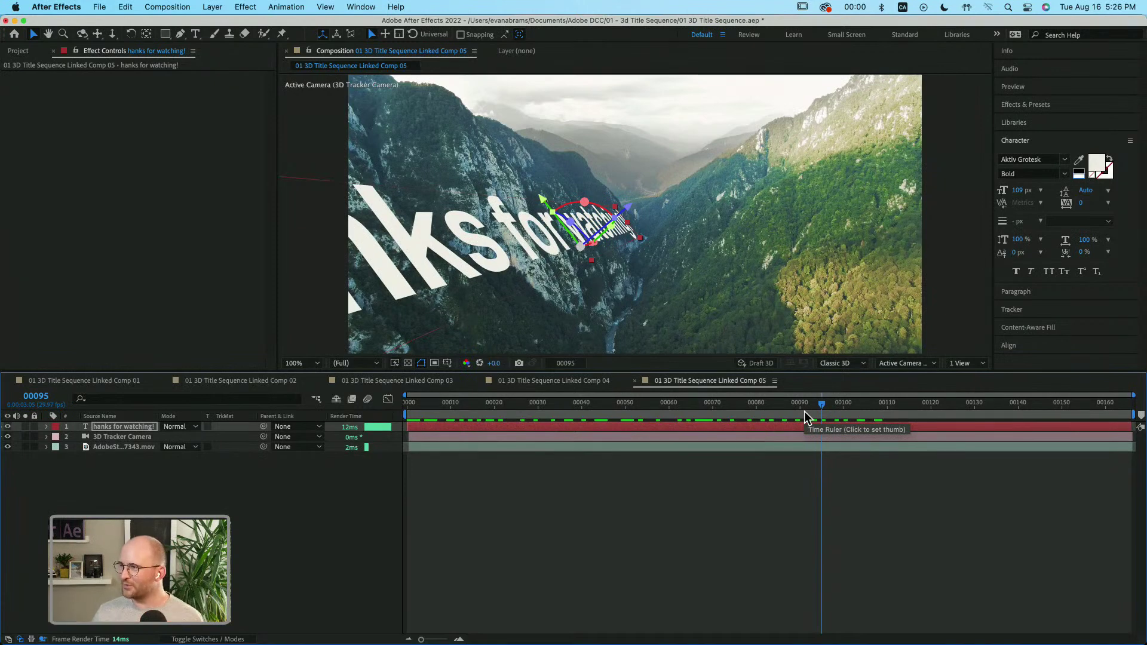
Play back the tracked text over the footage, then rotate the text slightly at frame 60 to follow the rocky slope.
key("space")
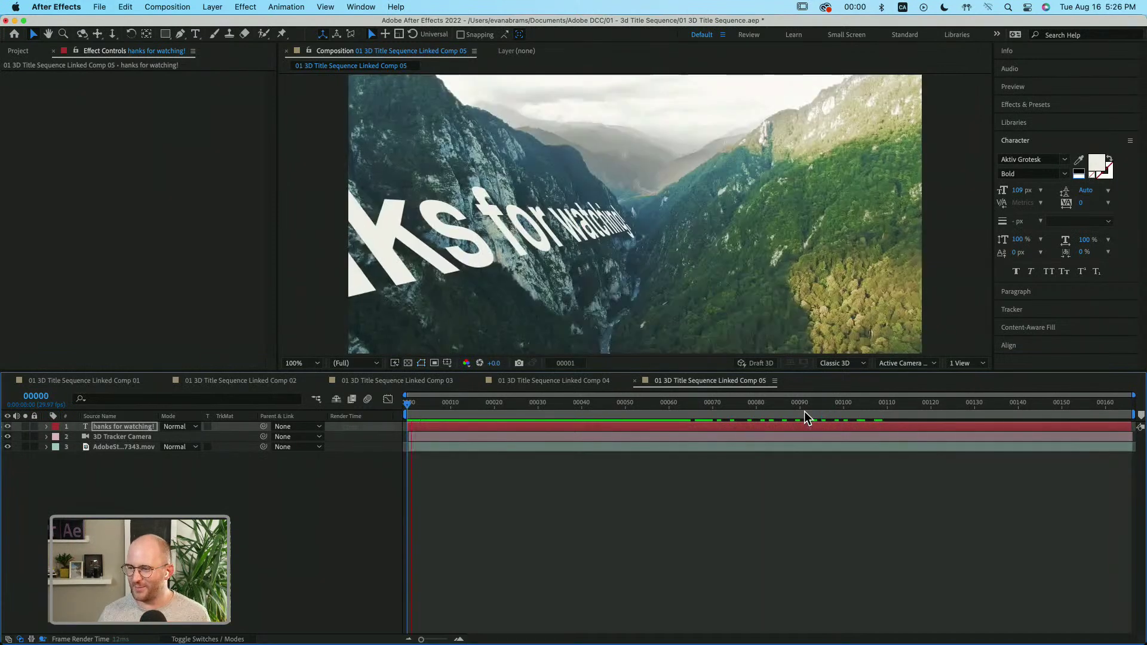
key("space")
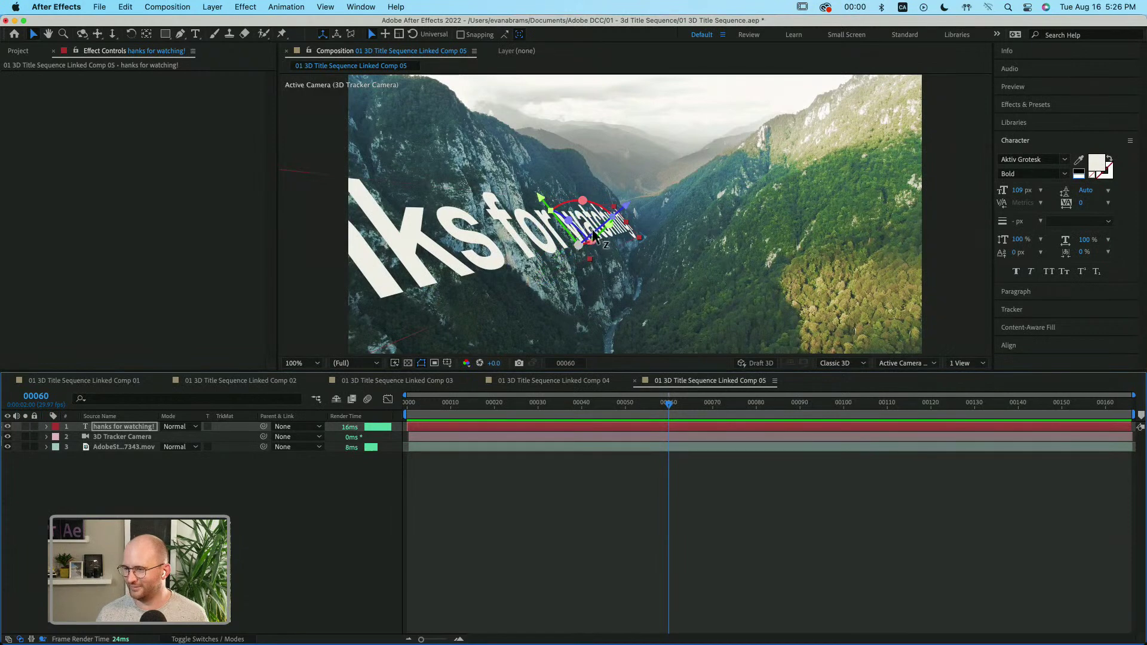
left_click_drag(588, 225, 575, 272)
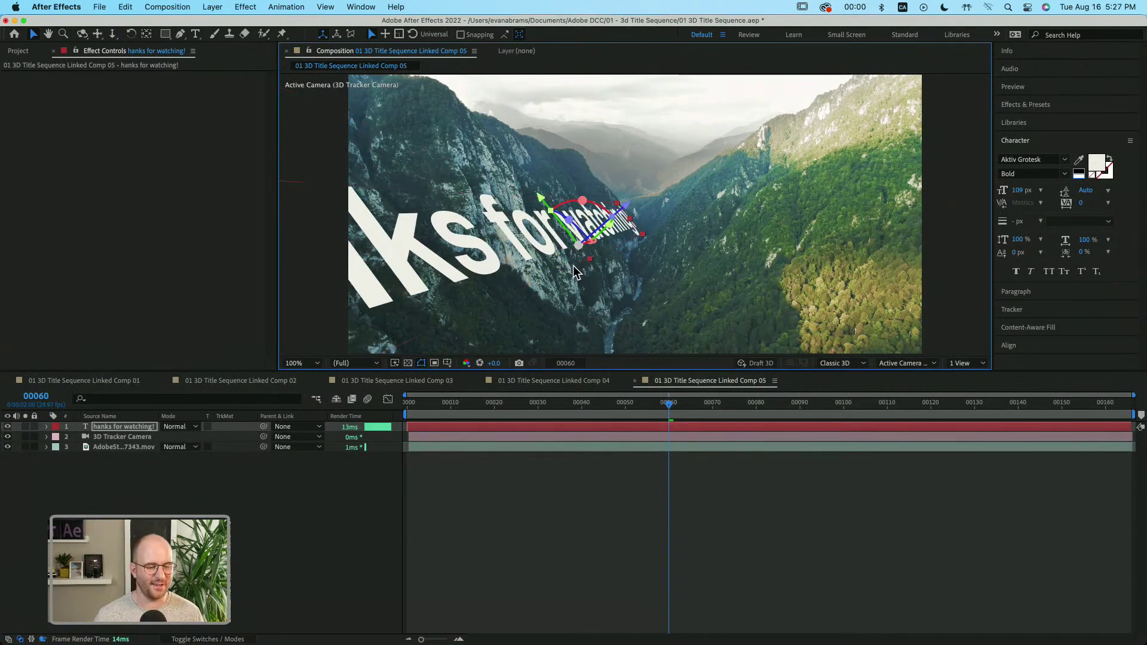